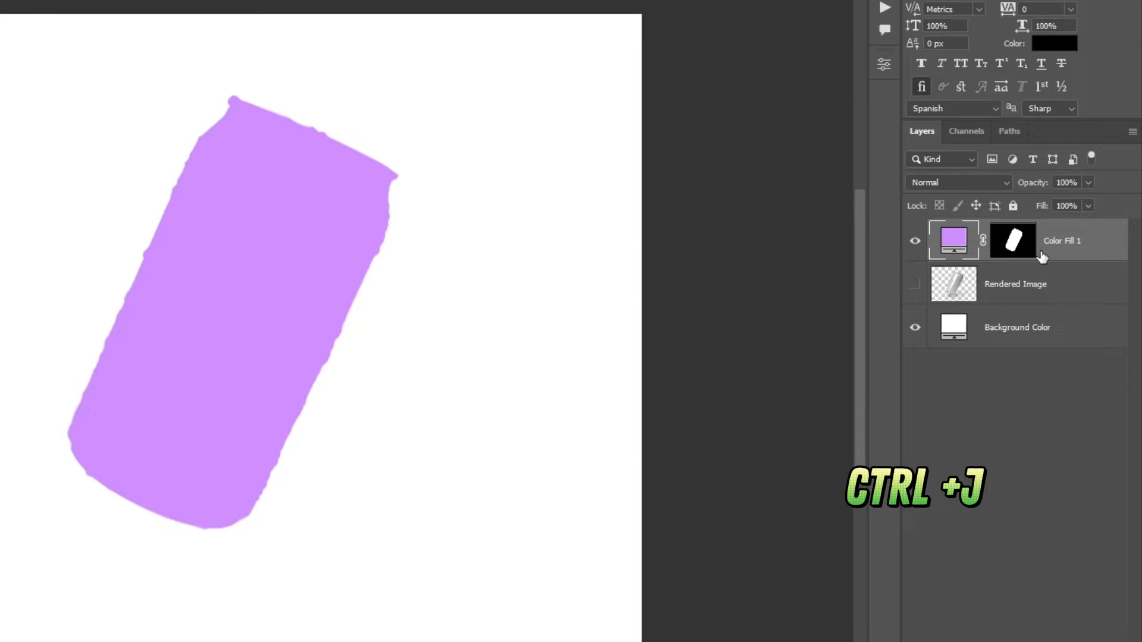
Duplicate the Color Fill 1 layer and load the can-shaped layer mask as a selection
{"action": "key", "text": "ctrl+j"}
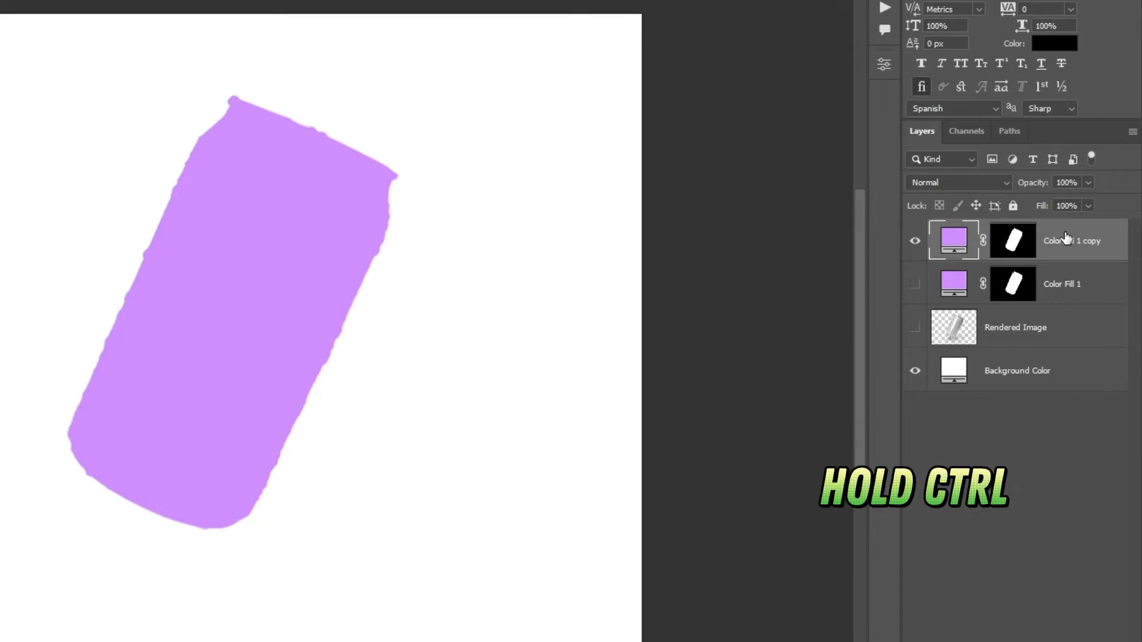
{"action": "left_click", "coordinate": [1013, 244], "text": "ctrl"}
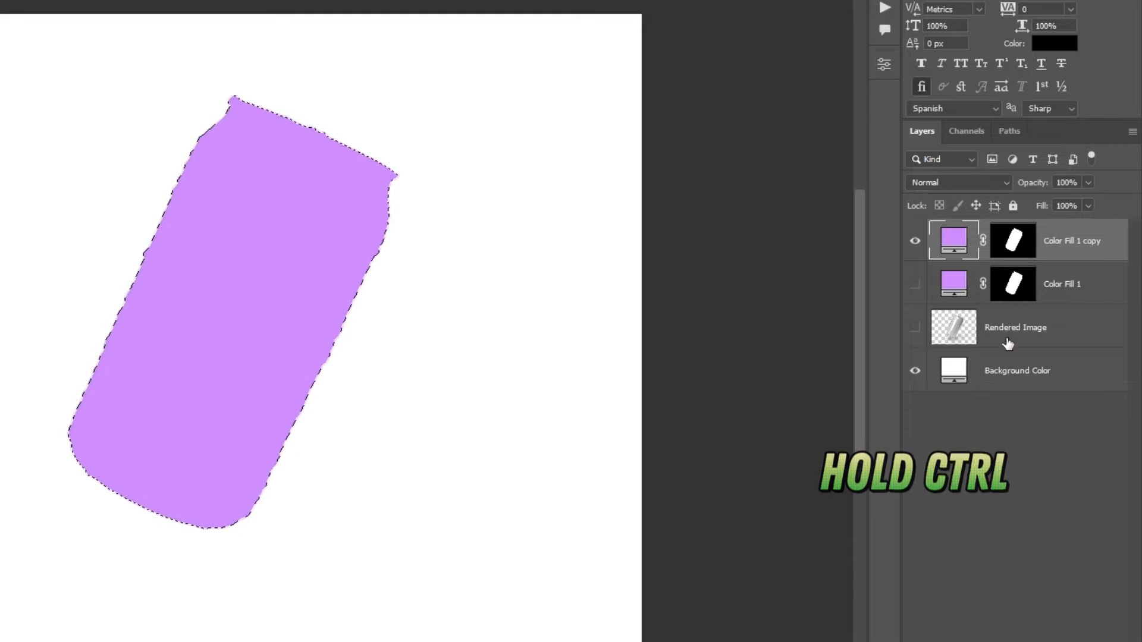
Hide the Color Fill 1 copy layer, and make the Rendered Image layer active and visible
{"action": "left_click", "coordinate": [915, 241]}
{"action": "left_click", "coordinate": [1021, 332]}
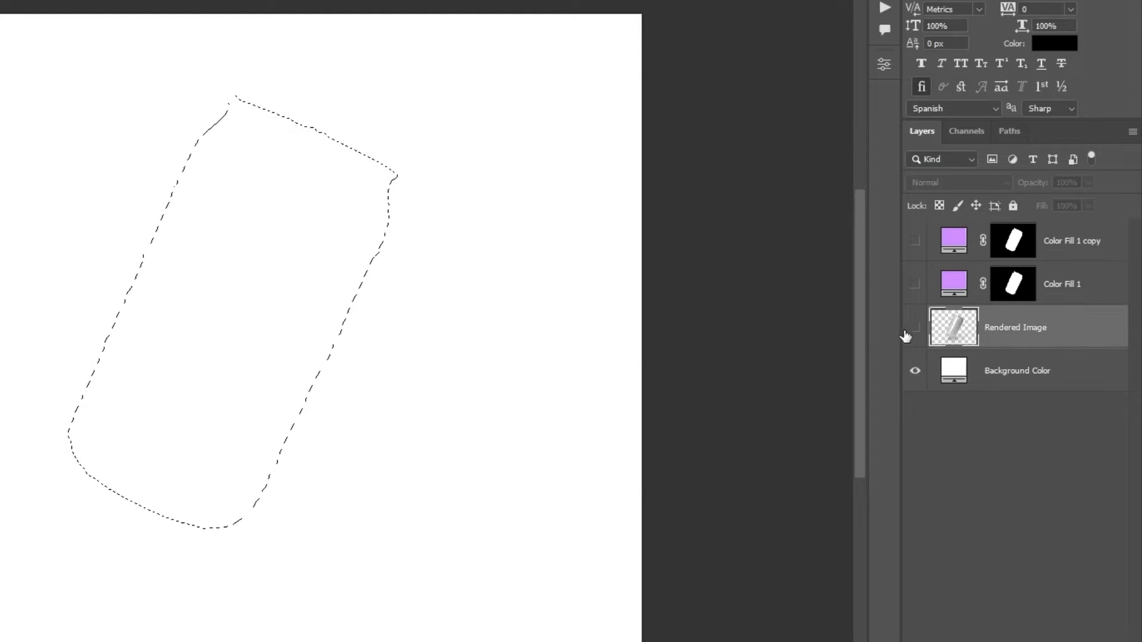
{"action": "left_click", "coordinate": [915, 328]}
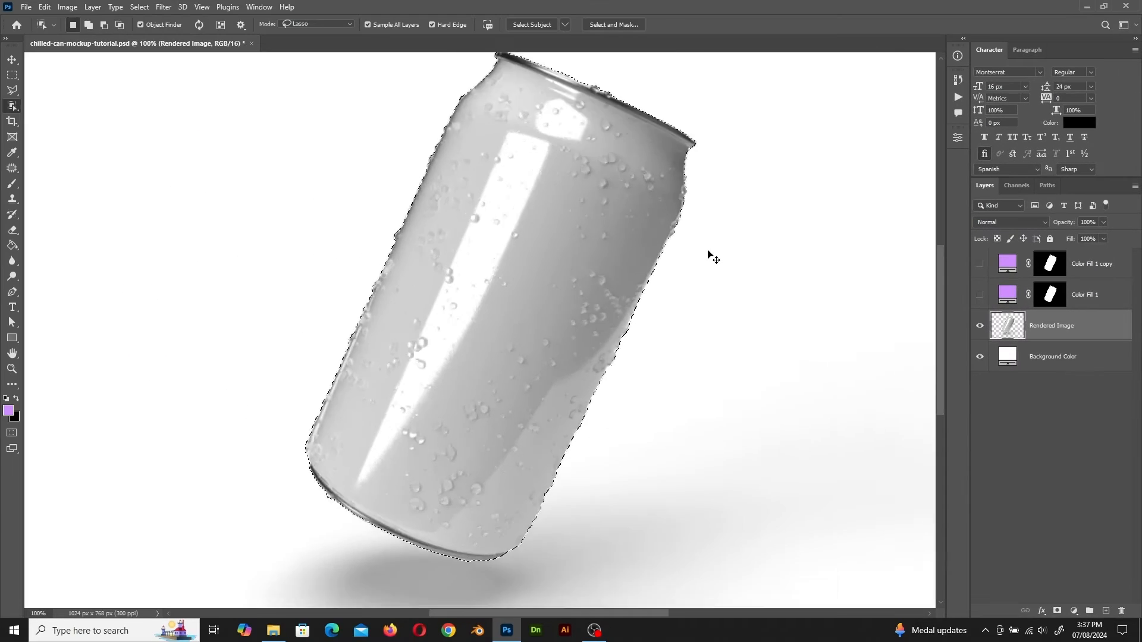
Start a subtracting Polygonal Lasso outline and trace it along the lower edge of the can's top rim
{"action": "key", "text": "ctrl+plus"}
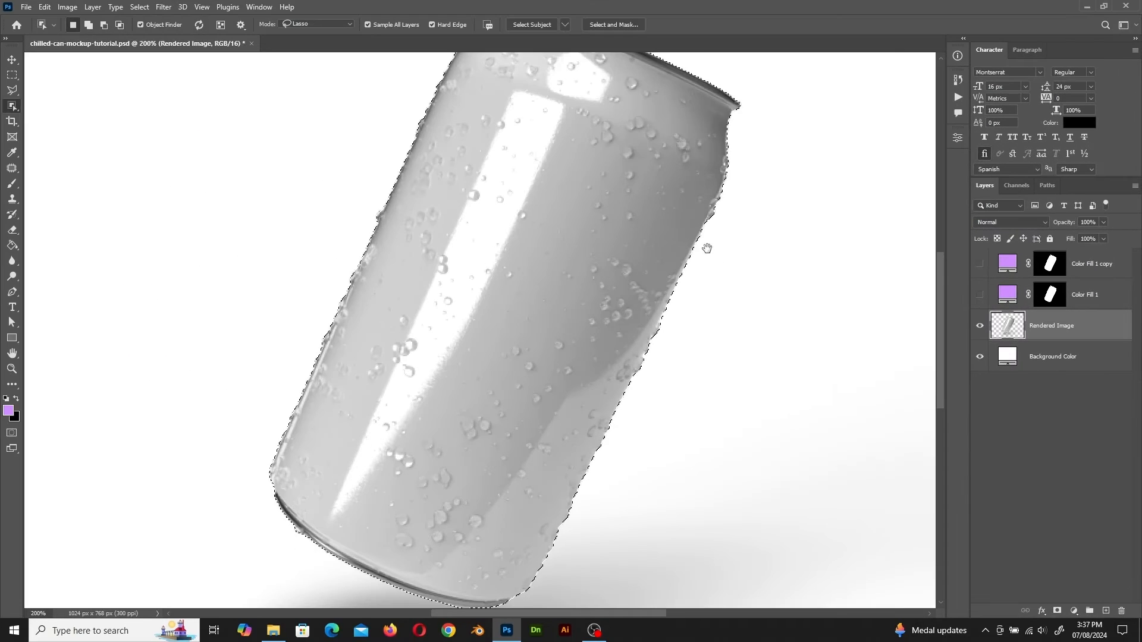
{"action": "left_click_drag", "start_coordinate": [707, 255], "coordinate": [659, 434]}
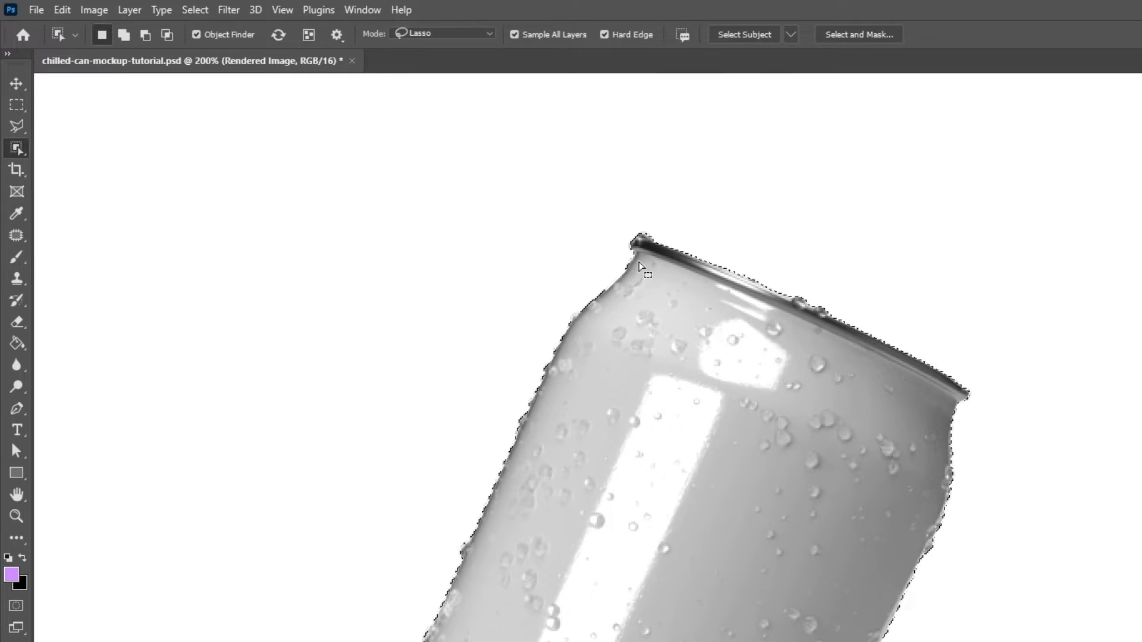
{"action": "key", "text": "l"}
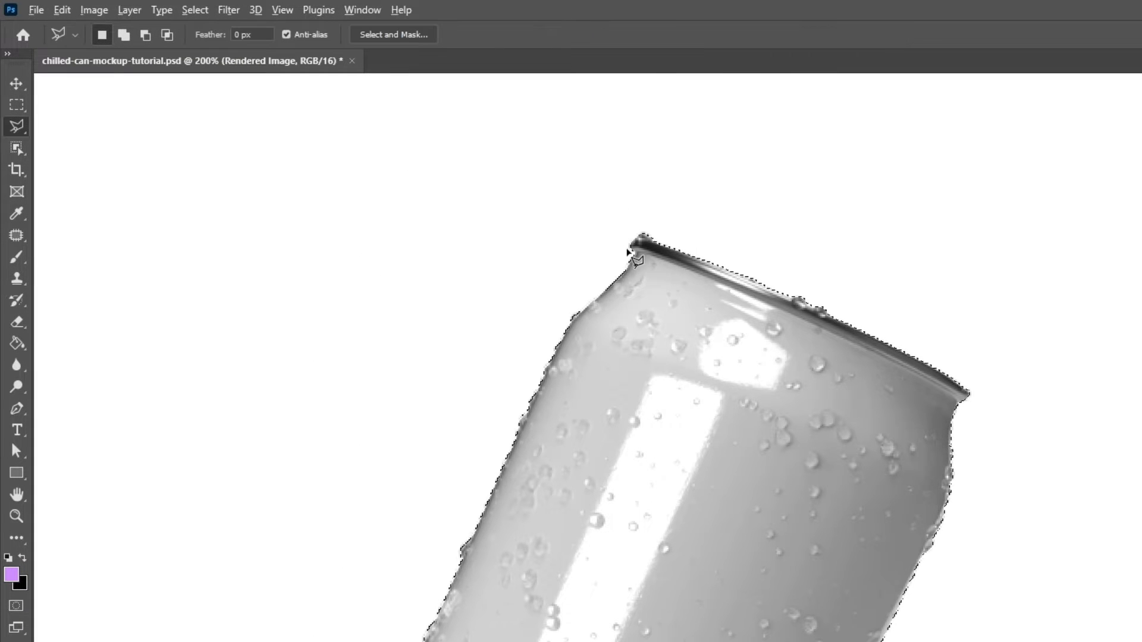
{"action": "right_click", "coordinate": [16, 126]}
{"action": "left_click", "coordinate": [51, 142]}
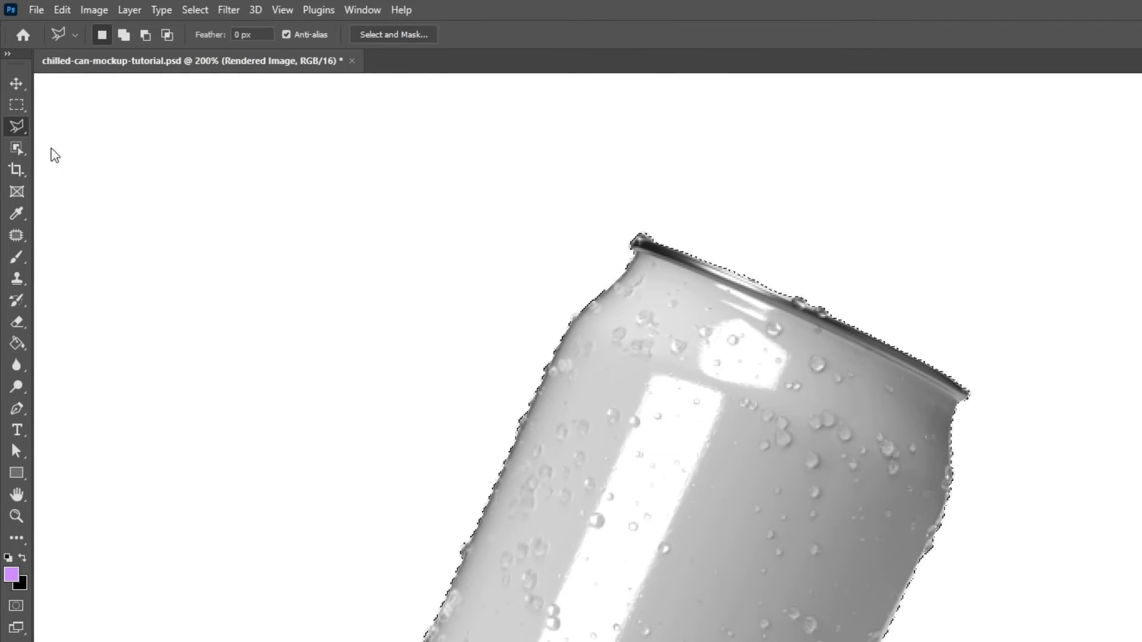
{"action": "left_click", "coordinate": [464, 252]}
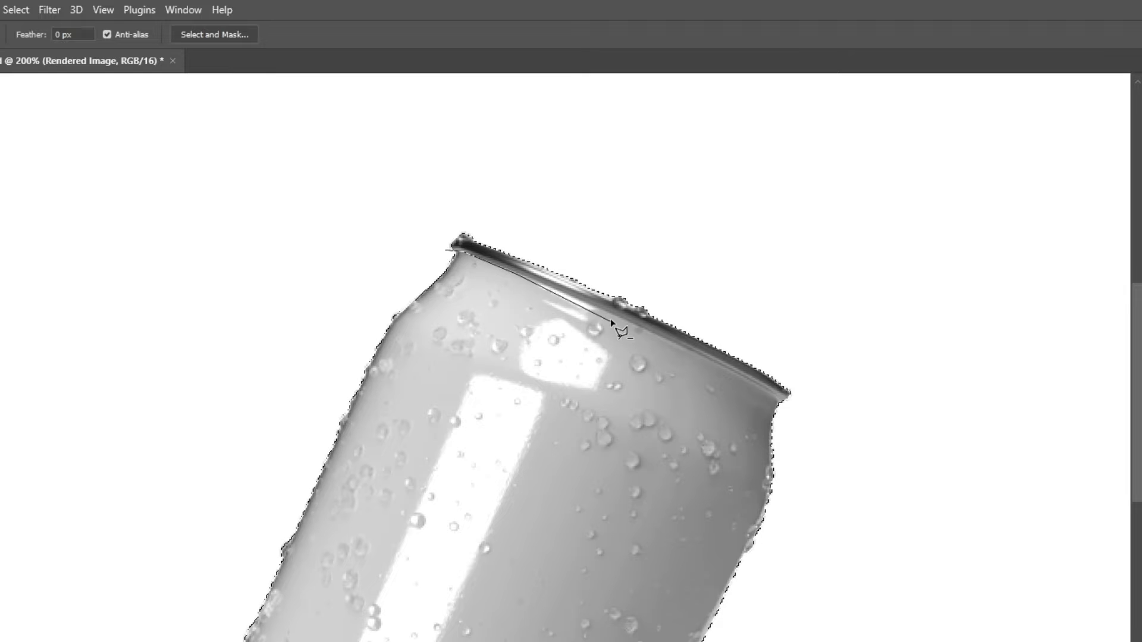
{"action": "left_click", "coordinate": [611, 313]}
{"action": "left_click", "coordinate": [674, 342]}
{"action": "left_click", "coordinate": [738, 377]}
{"action": "left_click", "coordinate": [773, 397]}
{"action": "left_click", "coordinate": [796, 408]}
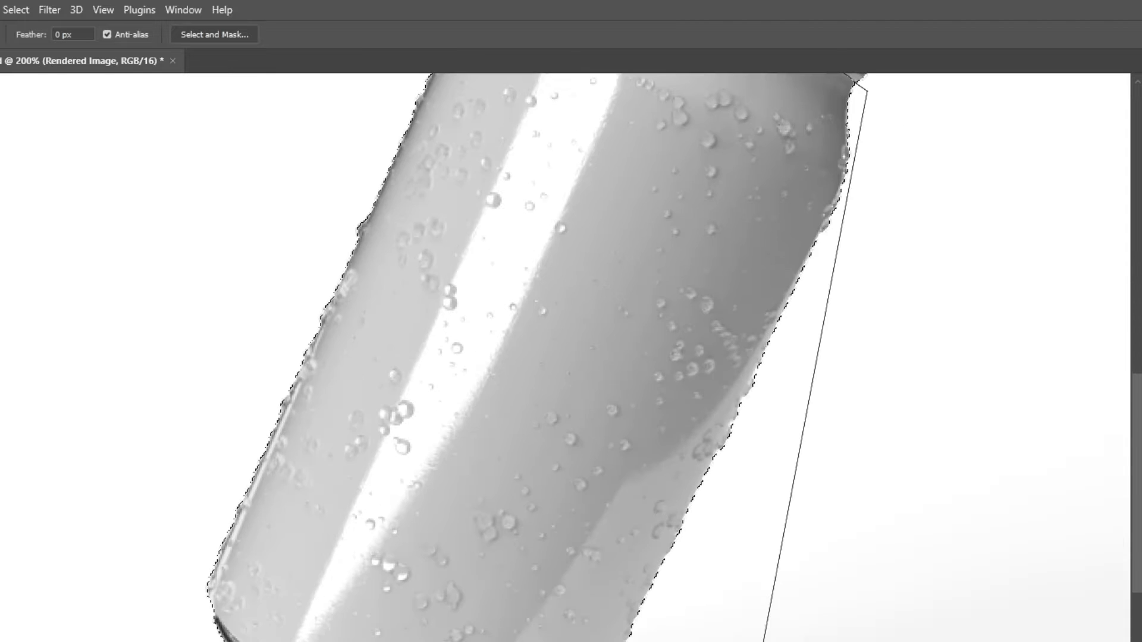
Continue the subtracting outline down outside the can's right side and along the upper edge of the bottom rim
{"action": "left_click", "coordinate": [775, 444]}
{"action": "left_click", "coordinate": [607, 484]}
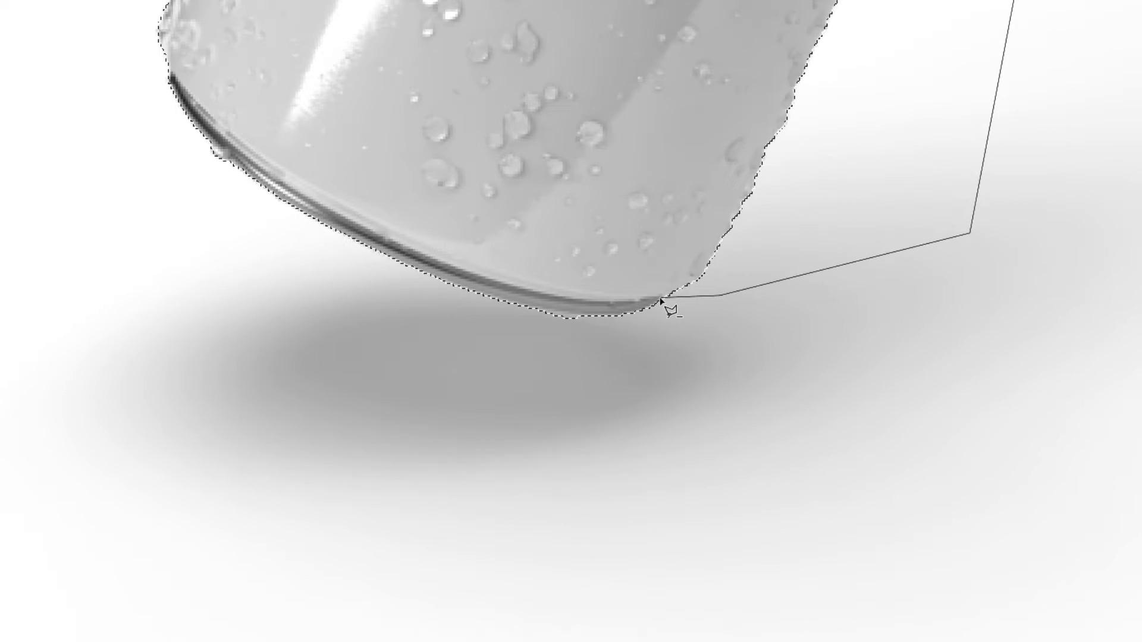
{"action": "left_click", "coordinate": [660, 298]}
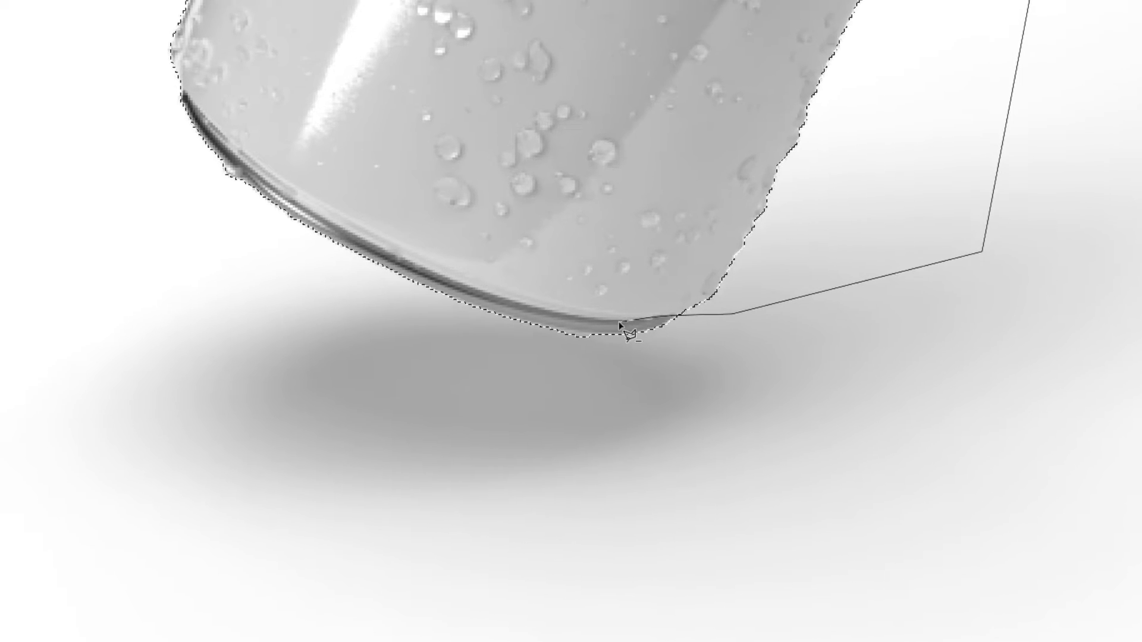
{"action": "left_click", "coordinate": [611, 304]}
{"action": "left_click", "coordinate": [575, 302]}
{"action": "left_click", "coordinate": [490, 340]}
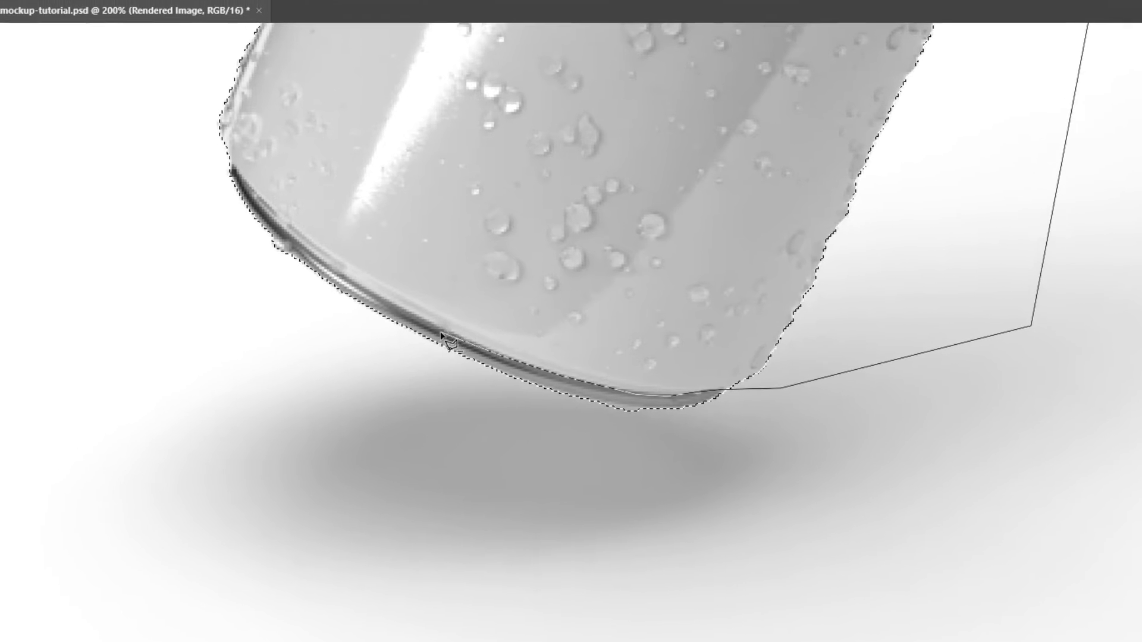
{"action": "left_click", "coordinate": [416, 306]}
{"action": "left_click", "coordinate": [311, 245]}
{"action": "left_click", "coordinate": [267, 205]}
{"action": "left_click", "coordinate": [236, 184]}
Run the outline up outside the can's left side and close it, subtracting the can body from the selection
{"action": "left_click_drag", "start_coordinate": [229, 164], "coordinate": [266, 593]}
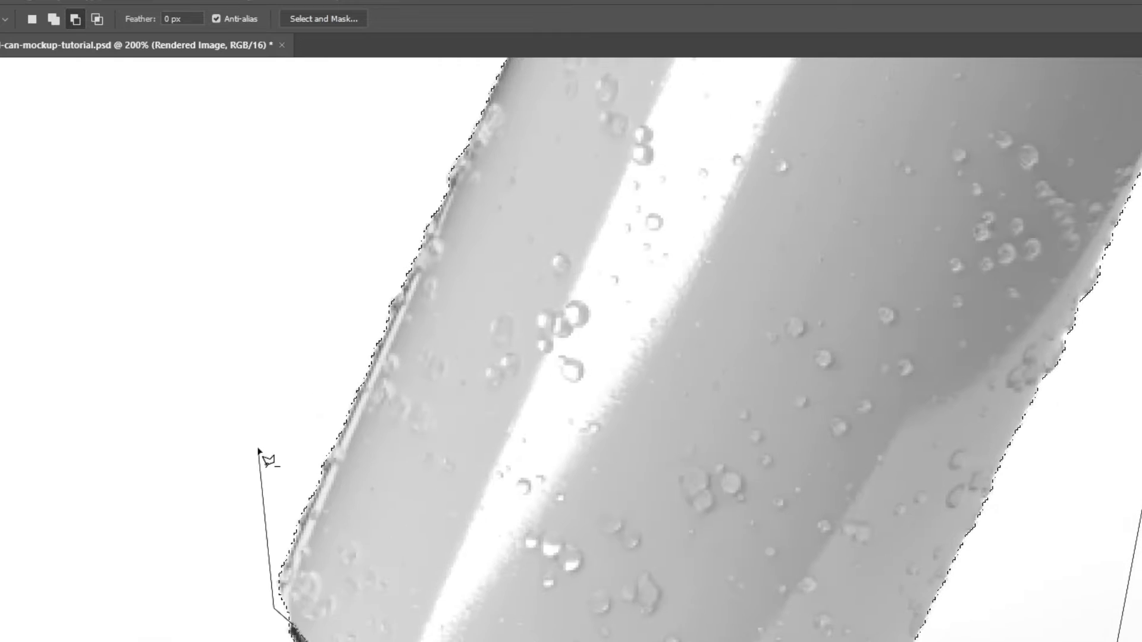
{"action": "left_click_drag", "start_coordinate": [260, 357], "coordinate": [252, 607]}
{"action": "left_click", "coordinate": [402, 178]}
{"action": "left_click_drag", "start_coordinate": [467, 247], "coordinate": [438, 543]}
{"action": "left_click", "coordinate": [584, 294]}
{"action": "left_click", "coordinate": [654, 283]}
{"action": "left_click_drag", "start_coordinate": [910, 510], "coordinate": [767, 291]}
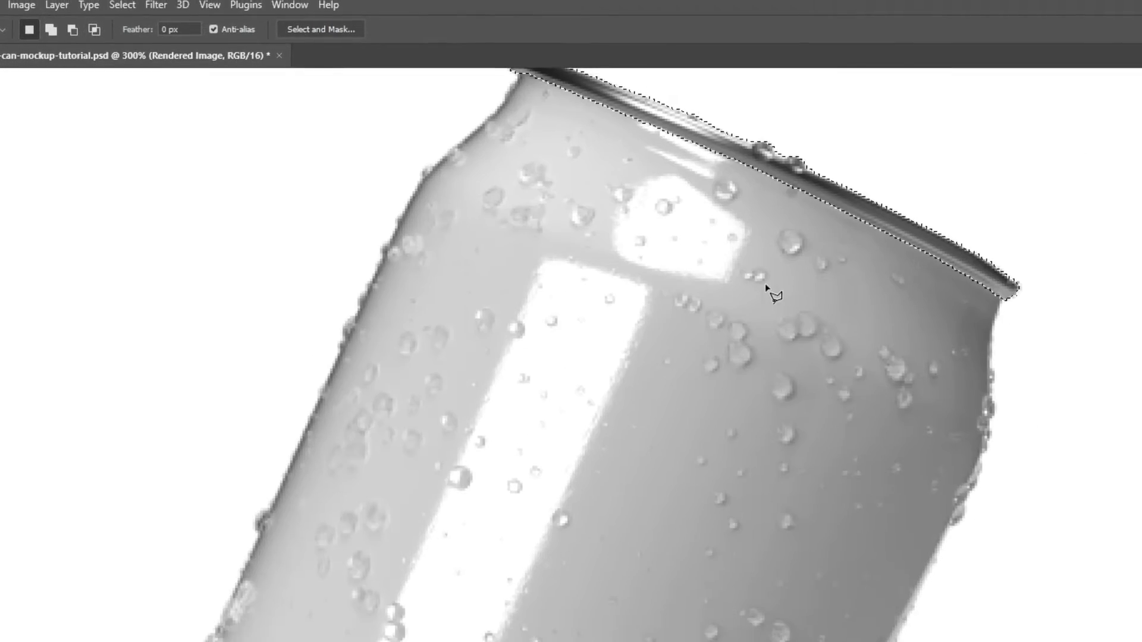
Expand the selection around the can's top and bottom rims
{"action": "left_click", "coordinate": [120, 11]}
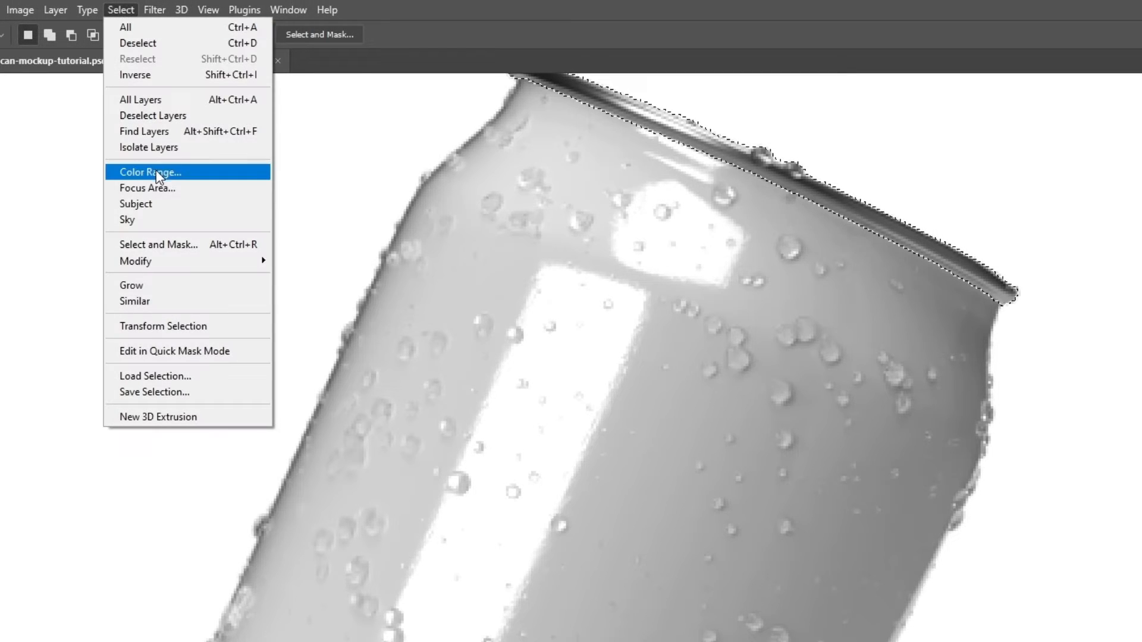
{"action": "mouse_move", "coordinate": [178, 261]}
{"action": "left_click", "coordinate": [303, 292]}
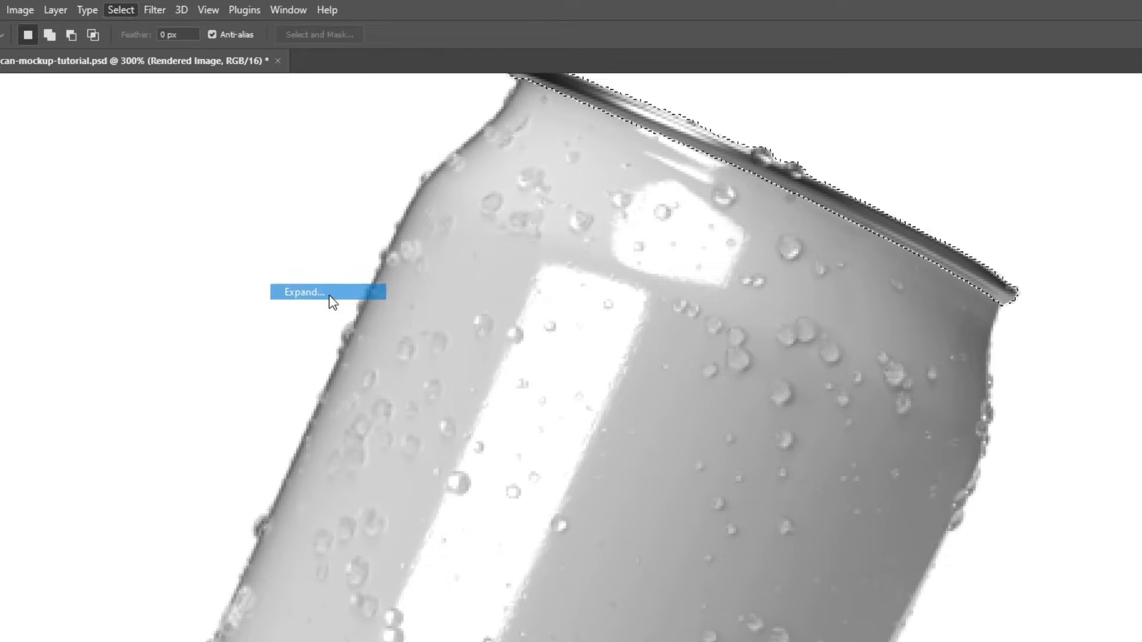
{"action": "left_click", "coordinate": [782, 277]}
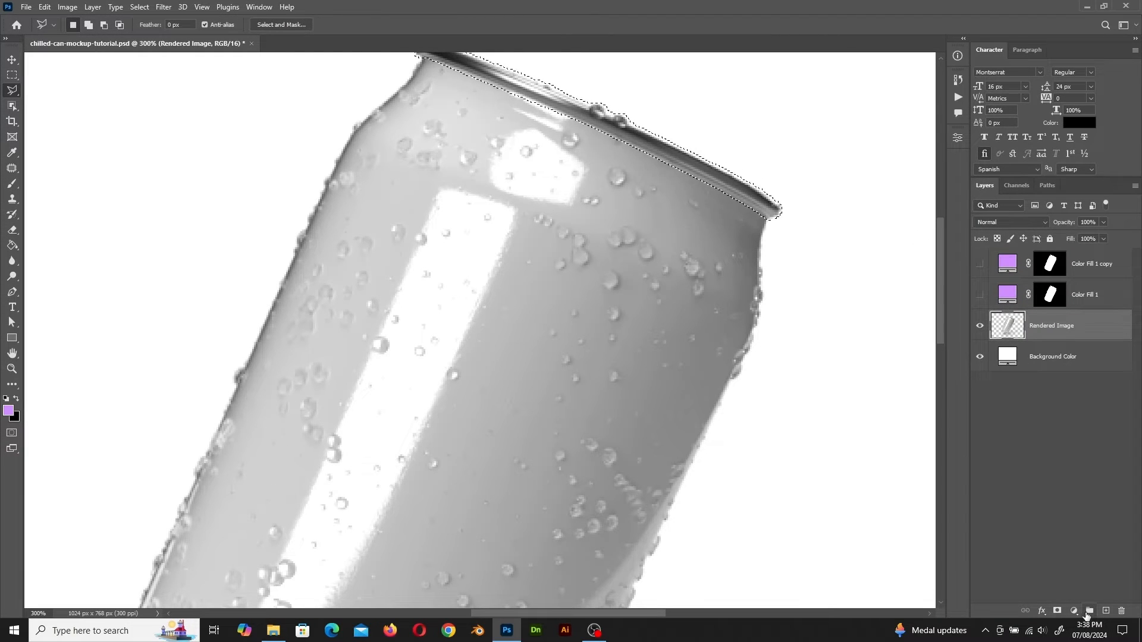
Add a Solid Color fill layer from the rim selection with the light grey colour #f5f5f5
{"action": "left_click", "coordinate": [1073, 611]}
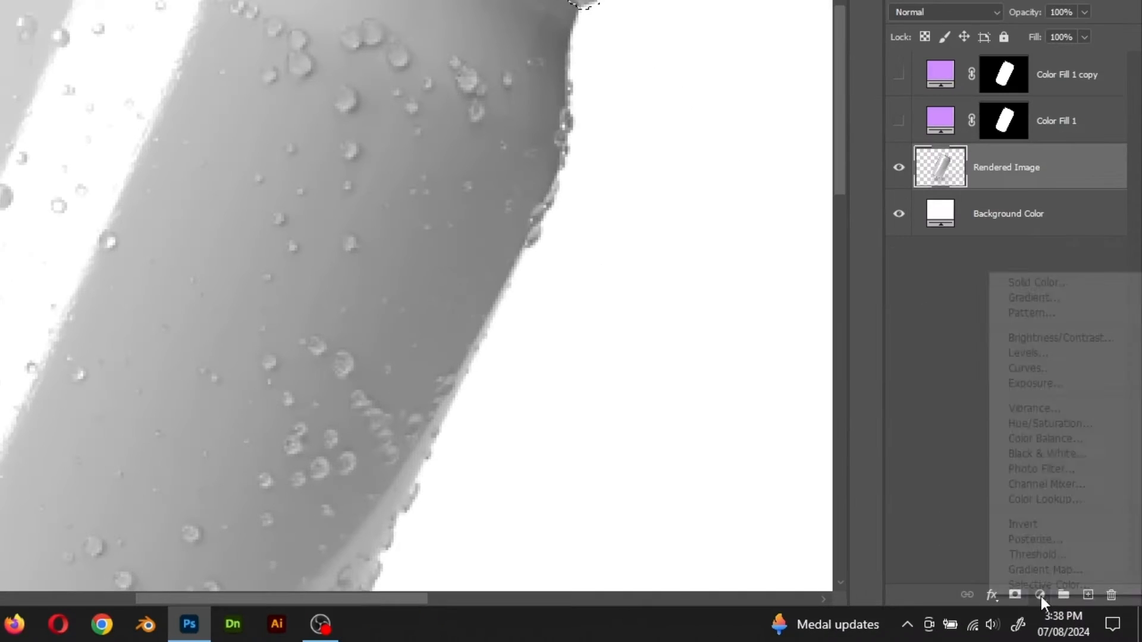
{"action": "left_click", "coordinate": [1069, 397]}
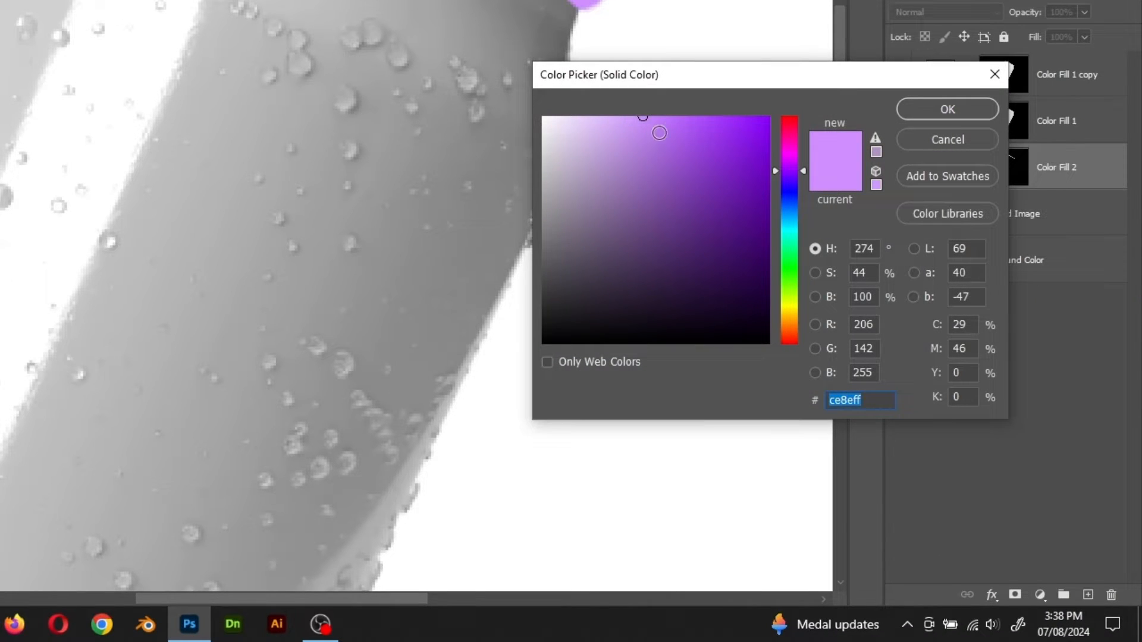
{"action": "mouse_move", "coordinate": [660, 132]}
{"action": "left_mouse_down"}
{"action": "mouse_move", "coordinate": [709, 117]}
{"action": "mouse_move", "coordinate": [500, 113]}
{"action": "mouse_move", "coordinate": [495, 126]}
{"action": "left_mouse_up"}
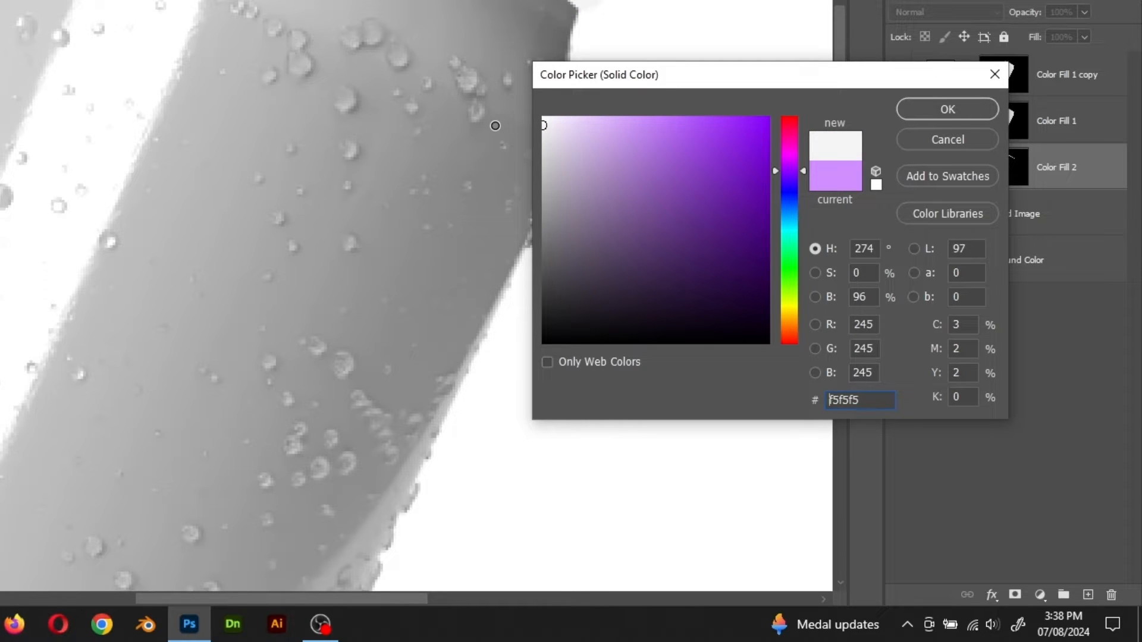
{"action": "left_click", "coordinate": [940, 118]}
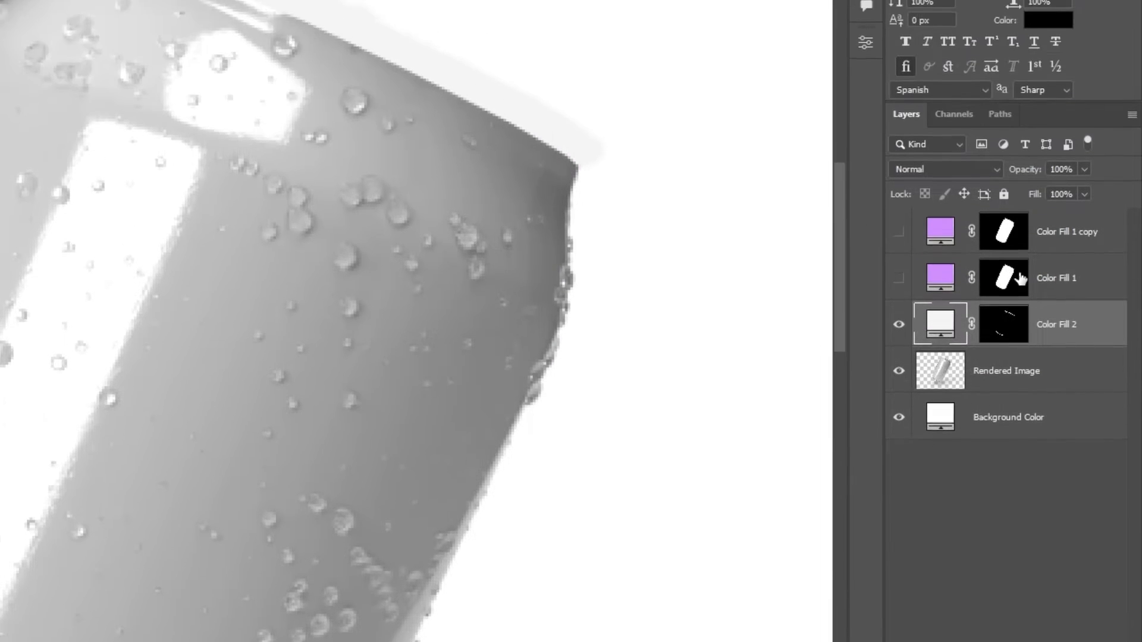
Move the Color Fill 2 layer to the top of the layer stack and show Color Fill 1 copy
{"action": "left_click_drag", "start_coordinate": [1070, 347], "coordinate": [1068, 251]}
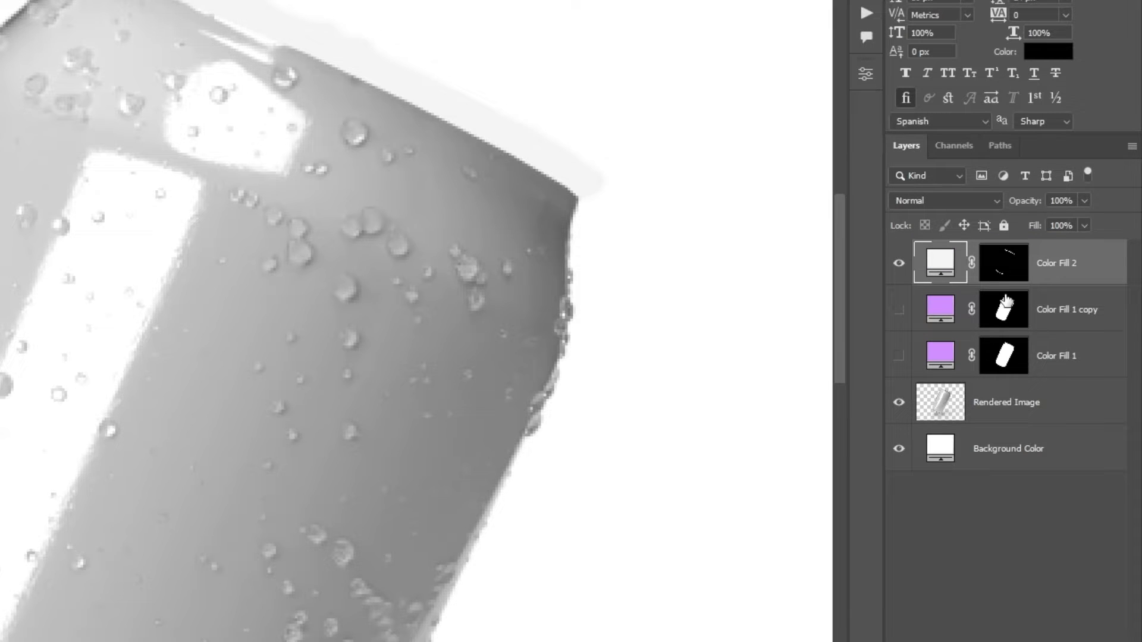
{"action": "left_click", "coordinate": [898, 309]}
{"action": "left_click", "coordinate": [1033, 399]}
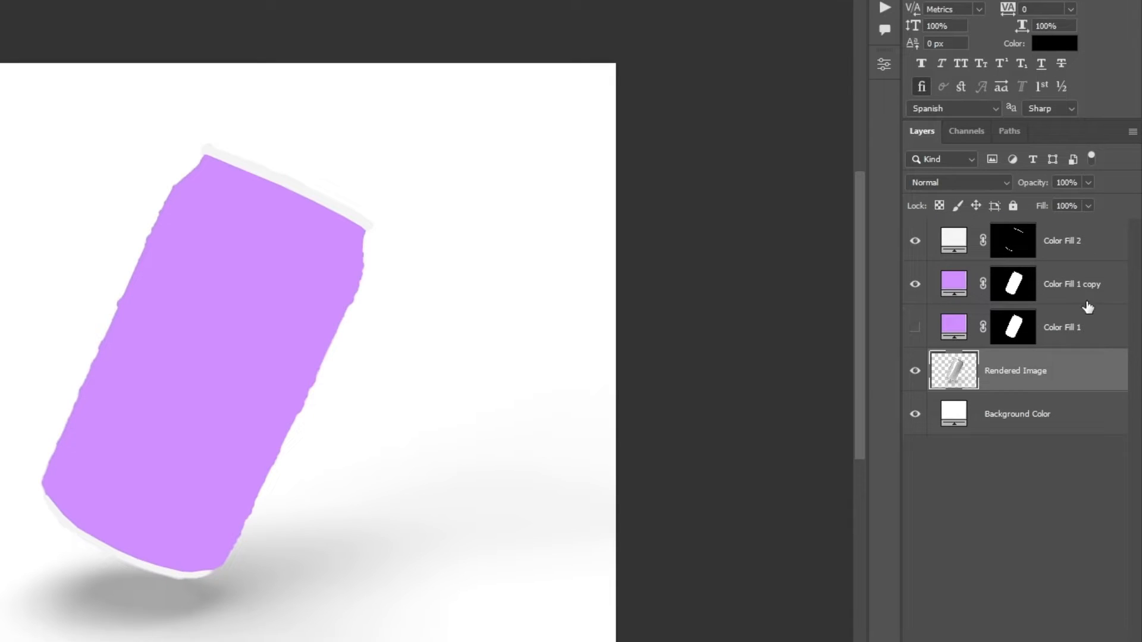
Group the Color Fill 2 and Color Fill 1 copy layers and name the group "Color"
{"action": "key", "text": "alt+period"}
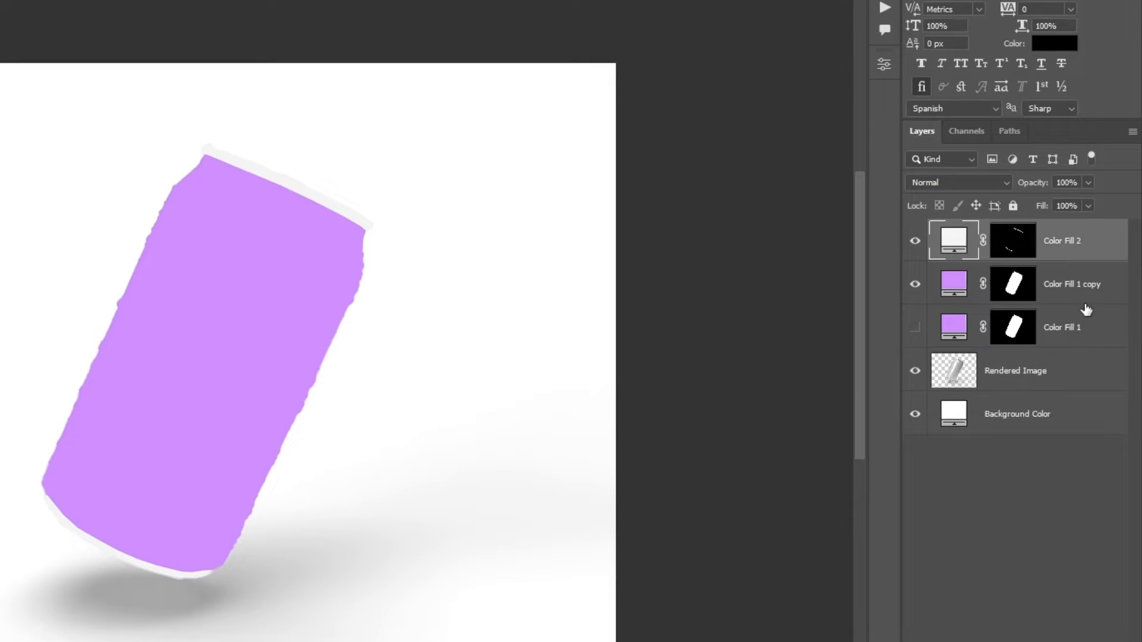
{"action": "left_click", "coordinate": [1080, 294], "text": "shift"}
{"action": "key", "text": "ctrl+g"}
{"action": "double_click", "coordinate": [979, 230]}
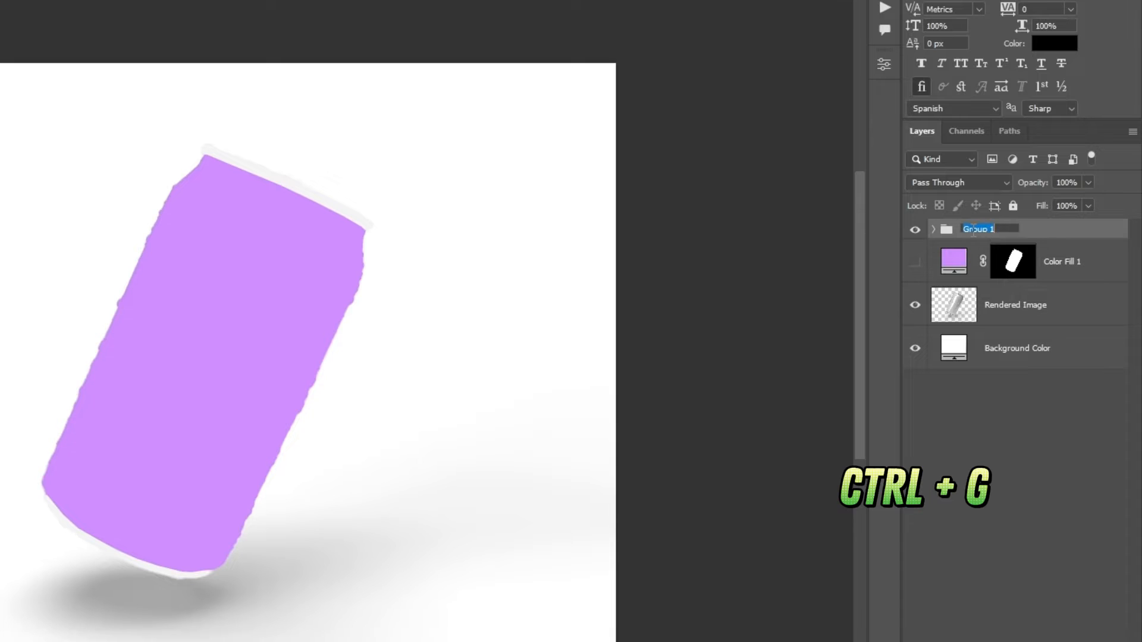
{"action": "type", "text": "Color"}
{"action": "key", "text": "Return"}
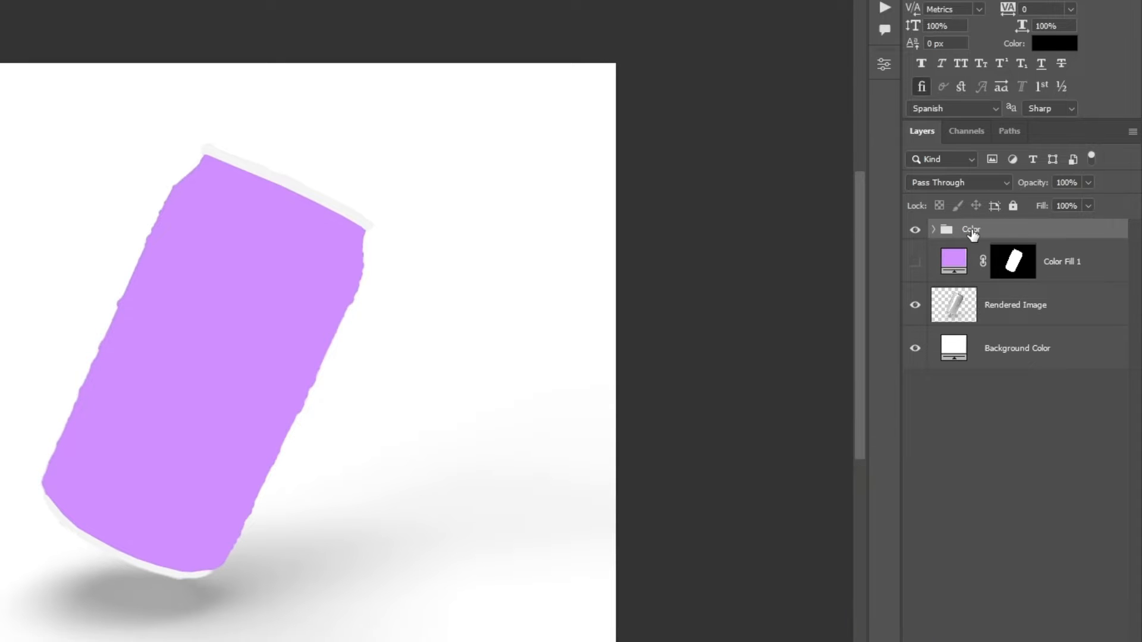
Duplicate the Rendered Image layer under the name "Contrast"
{"action": "left_click", "coordinate": [994, 301]}
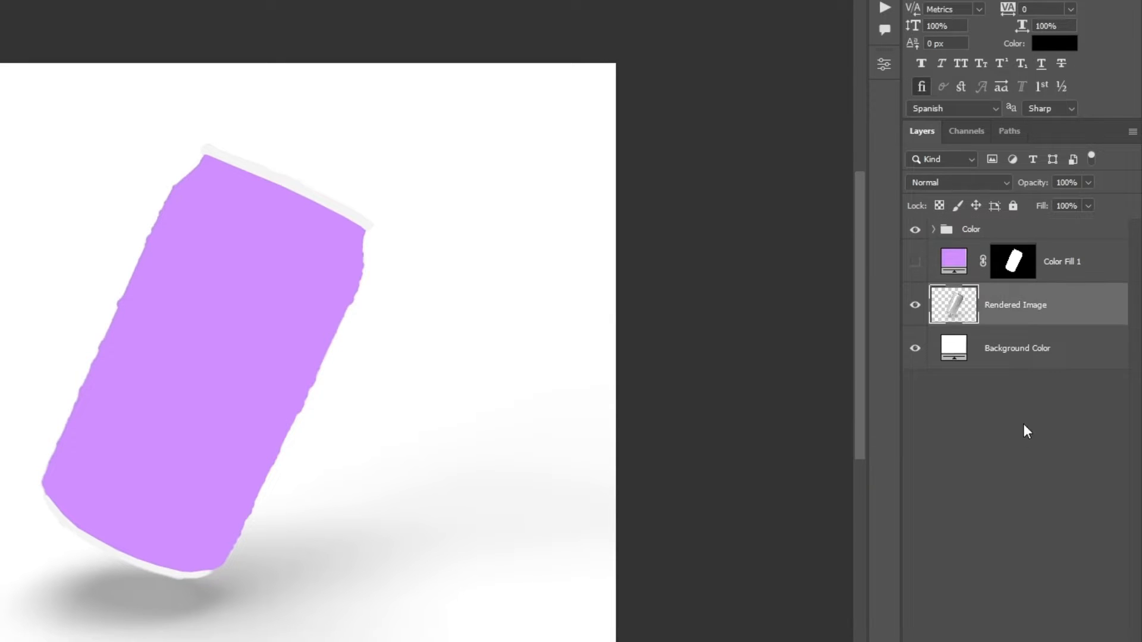
{"action": "right_click", "coordinate": [986, 315]}
{"action": "left_click", "coordinate": [858, 100]}
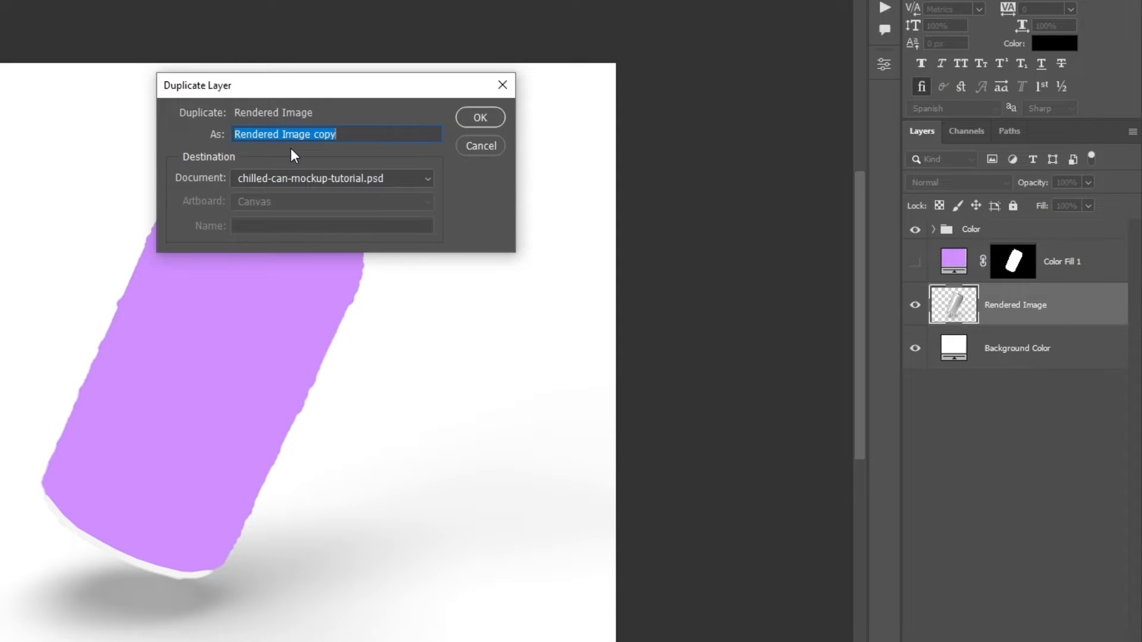
{"action": "type", "text": "Cont"}
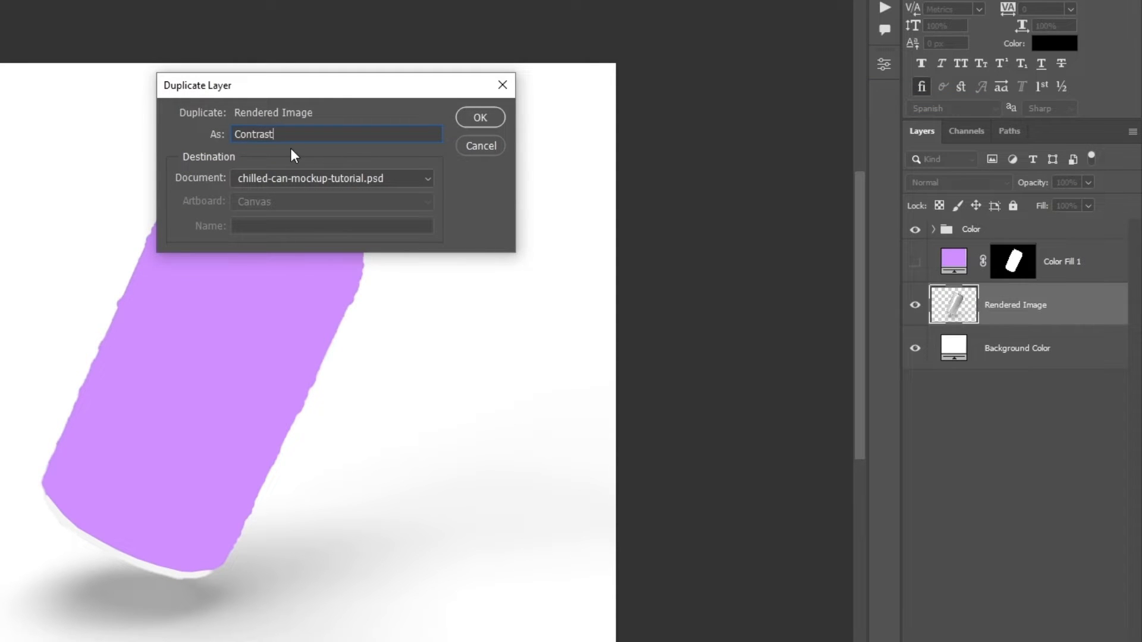
{"action": "type", "text": "rast"}
{"action": "key", "text": "Return"}
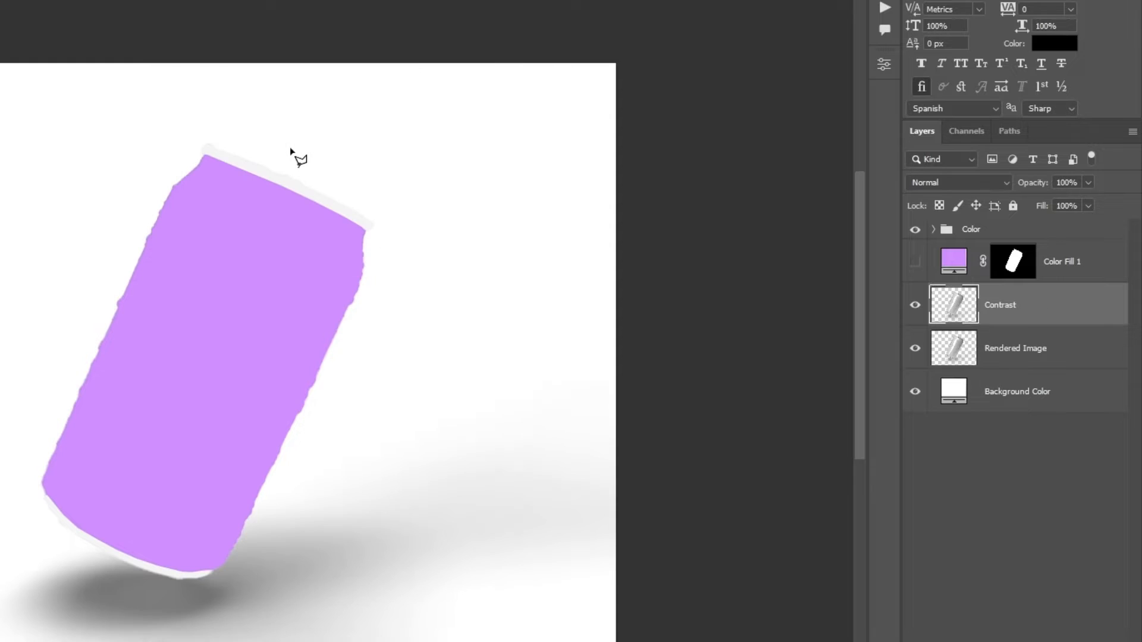
Duplicate the Contrast layer under the name "Darks"
{"action": "right_click", "coordinate": [1026, 318]}
{"action": "left_click", "coordinate": [858, 104]}
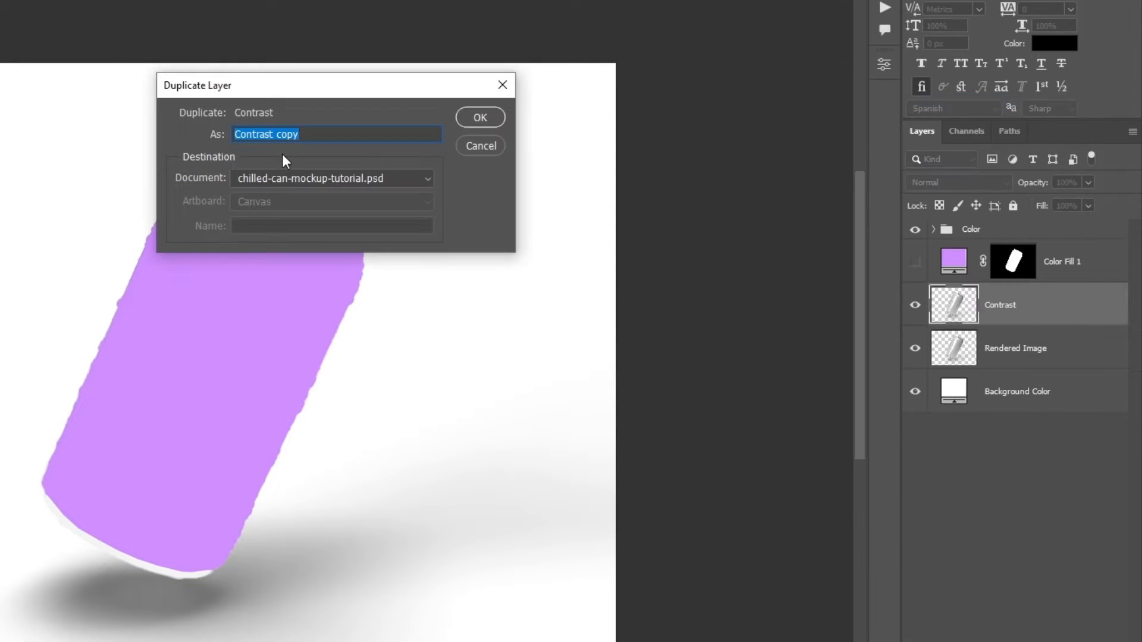
{"action": "type", "text": "Darks"}
{"action": "key", "text": "Return"}
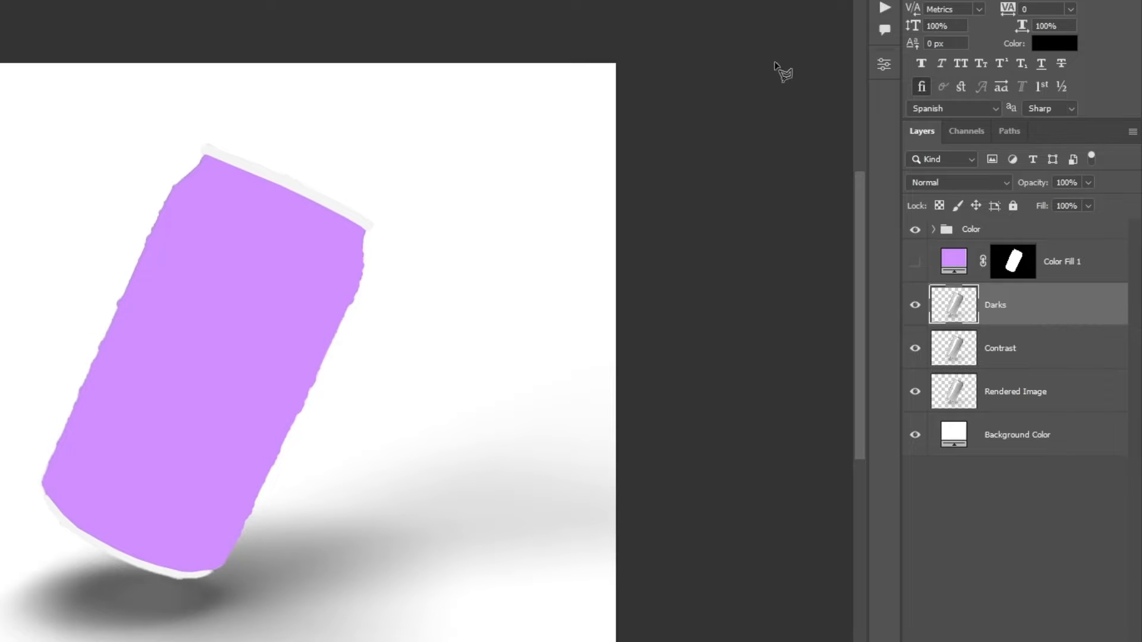
Duplicate the Darks layer under the name "Lightd"
{"action": "right_click", "coordinate": [1054, 332]}
{"action": "left_click", "coordinate": [862, 98]}
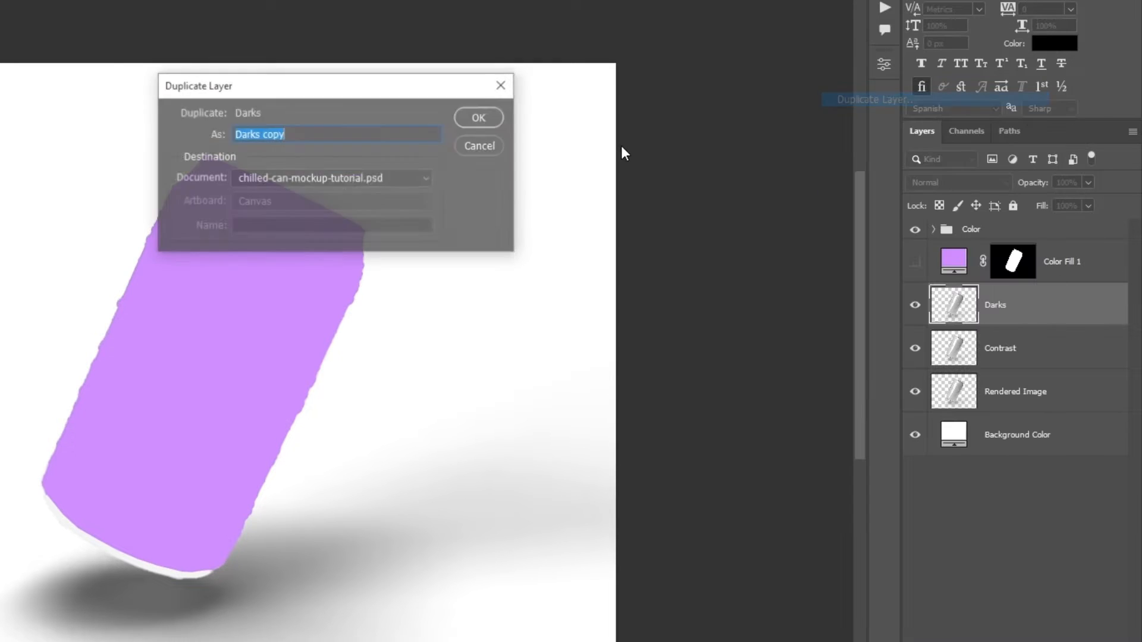
{"action": "type", "text": "Lightd"}
{"action": "key", "text": "Return"}
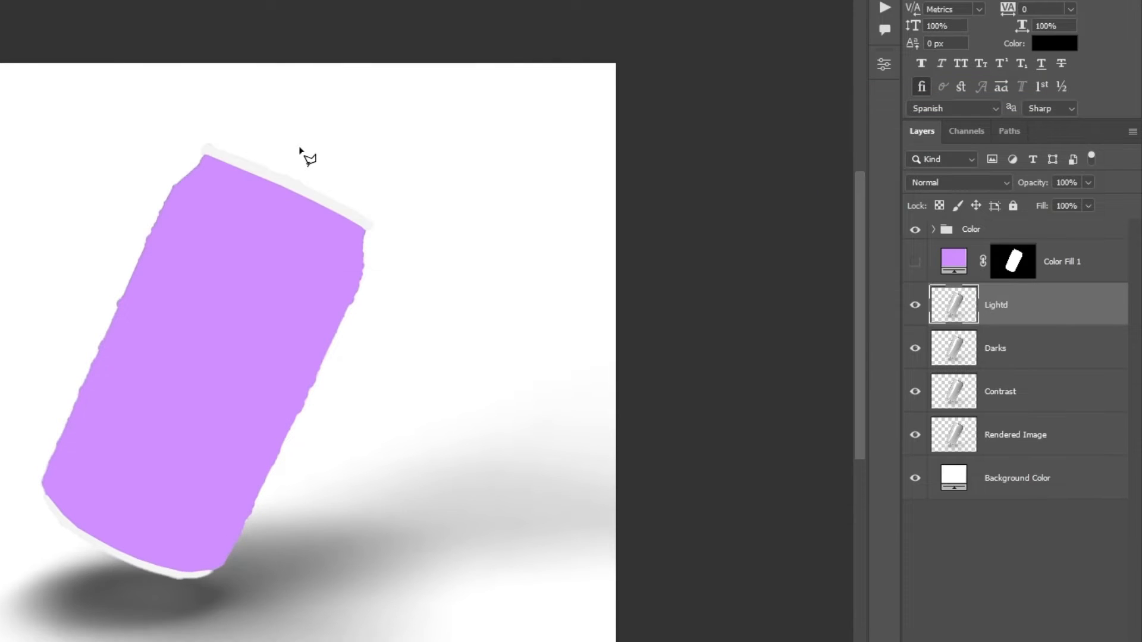
Correct the name of the Lightd layer to "Lights"
{"action": "double_click", "coordinate": [993, 309]}
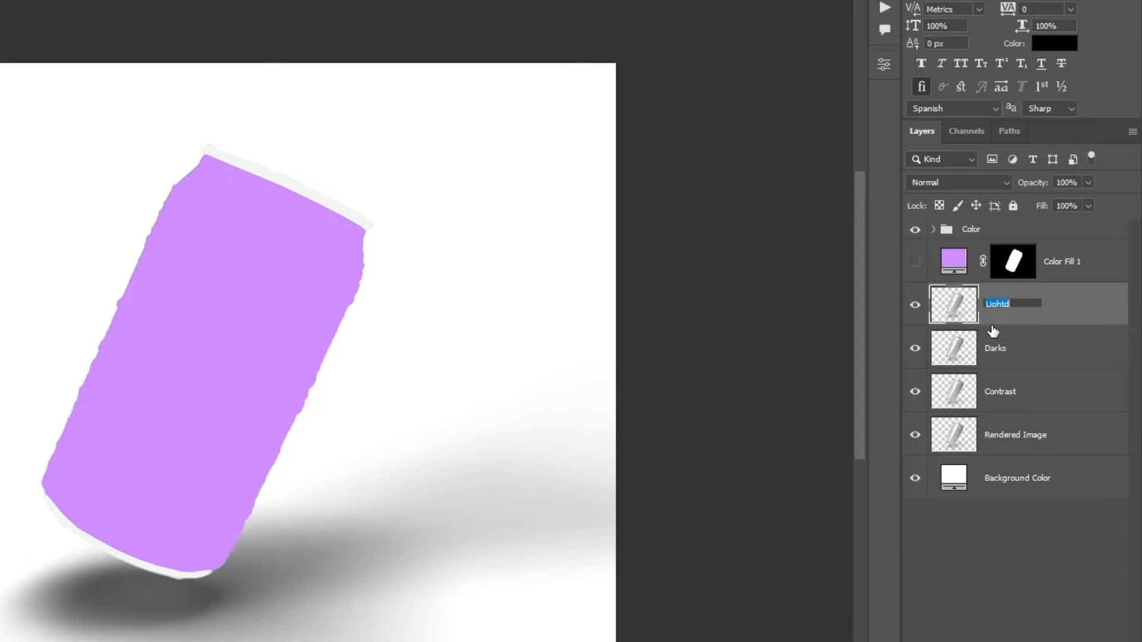
{"action": "key", "text": "BackSpace"}
{"action": "type", "text": "s"}
{"action": "key", "text": "Return"}
Move the Lights, Darks and Contrast layers above the Color group and group them under the name "FX"
{"action": "left_click", "coordinate": [1026, 389], "text": "shift"}
{"action": "left_click_drag", "start_coordinate": [1046, 307], "coordinate": [1060, 225]}
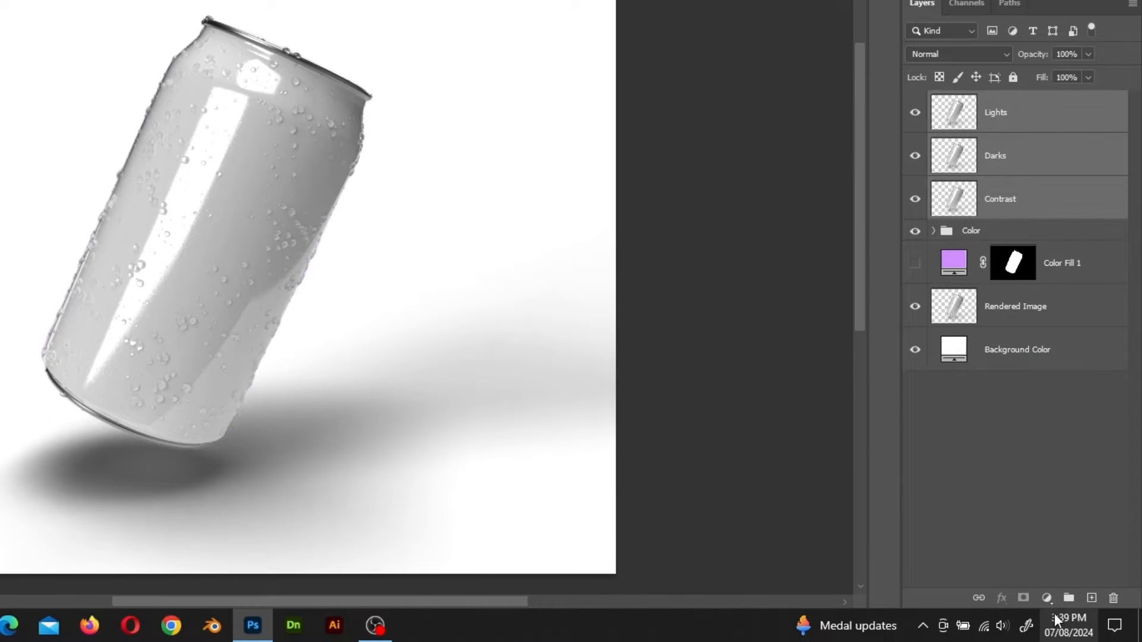
{"action": "left_click", "coordinate": [1069, 598]}
{"action": "double_click", "coordinate": [980, 102]}
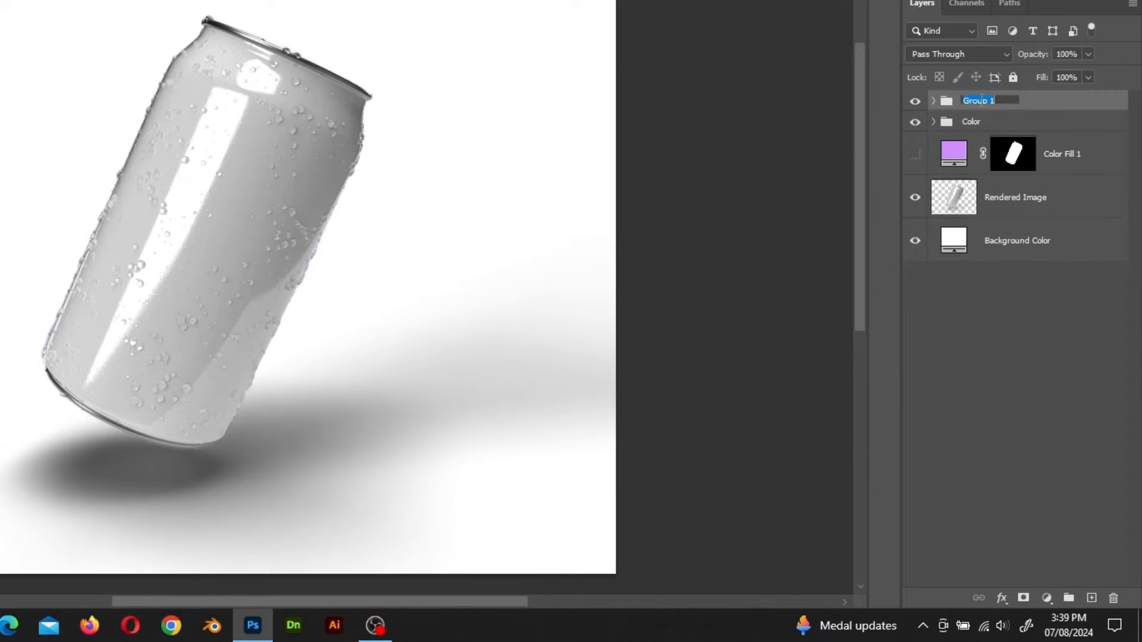
{"action": "key", "text": "Return"}
Copy the can mask from the Color Fill 1 copy layer onto the FX group
{"action": "left_click", "coordinate": [932, 122]}
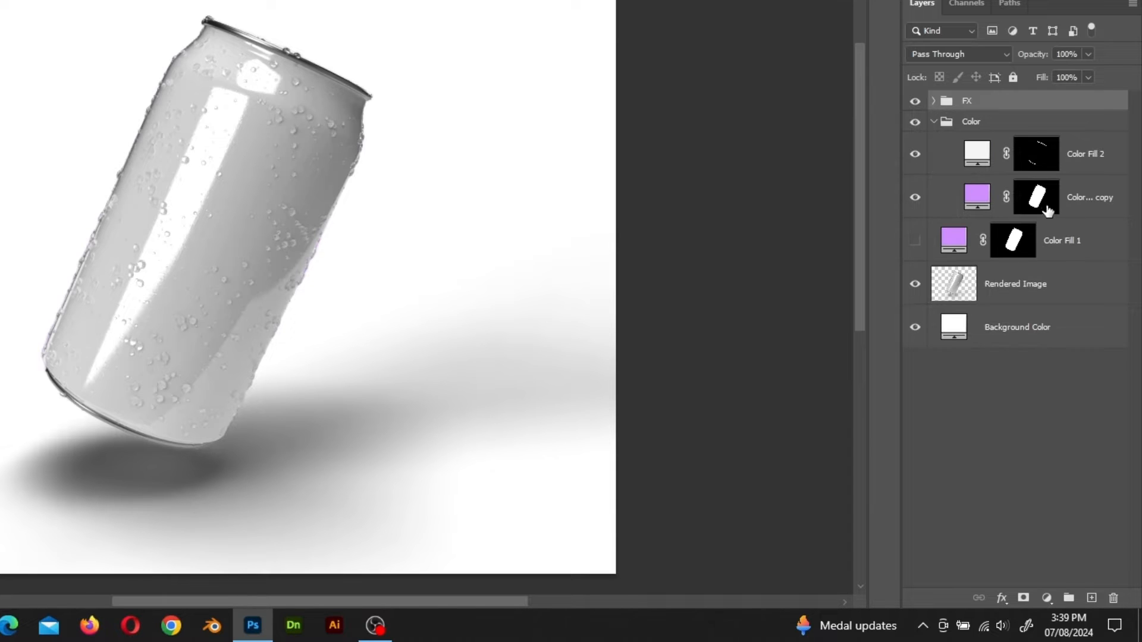
{"action": "left_click", "coordinate": [1042, 203]}
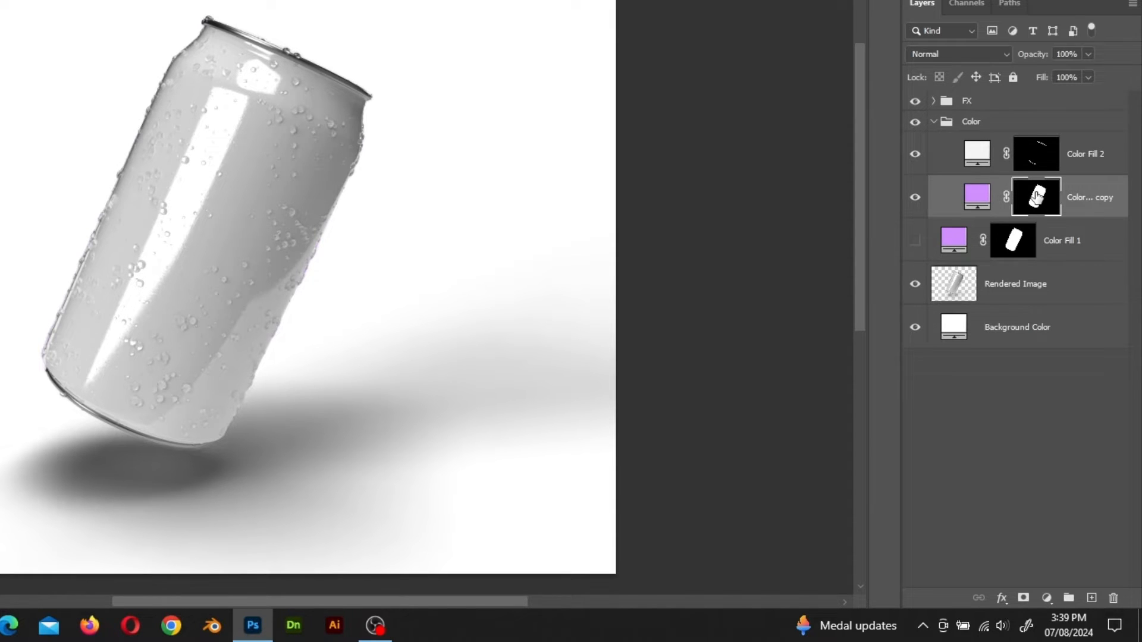
{"action": "left_click_drag", "start_coordinate": [1038, 197], "coordinate": [1031, 109]}
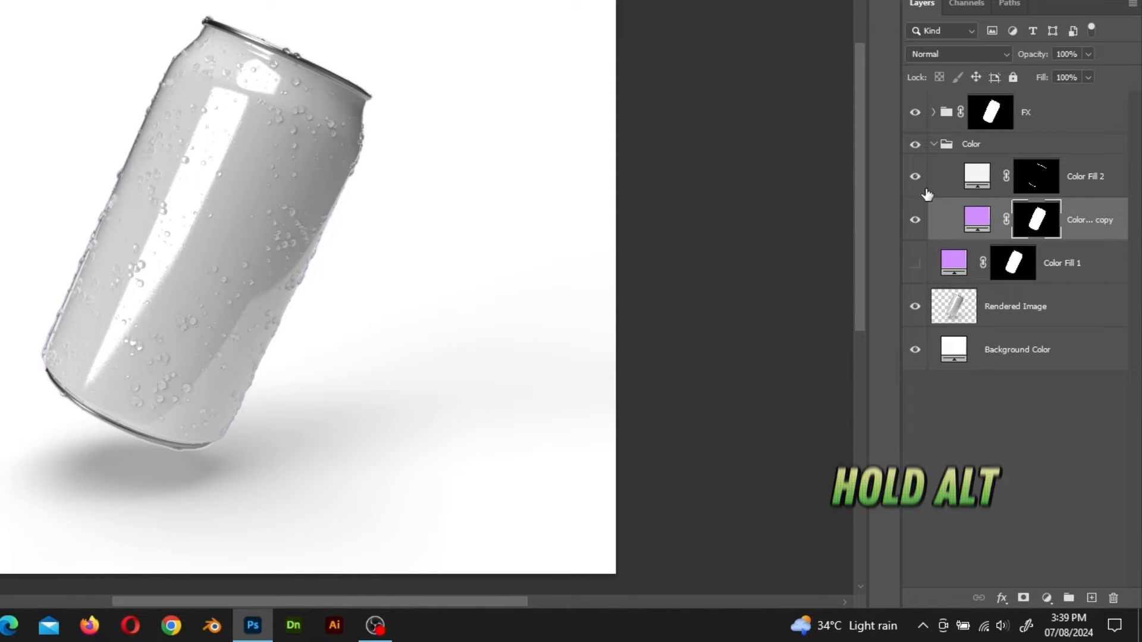
{"action": "left_click", "coordinate": [935, 145]}
{"action": "left_click", "coordinate": [934, 145]}
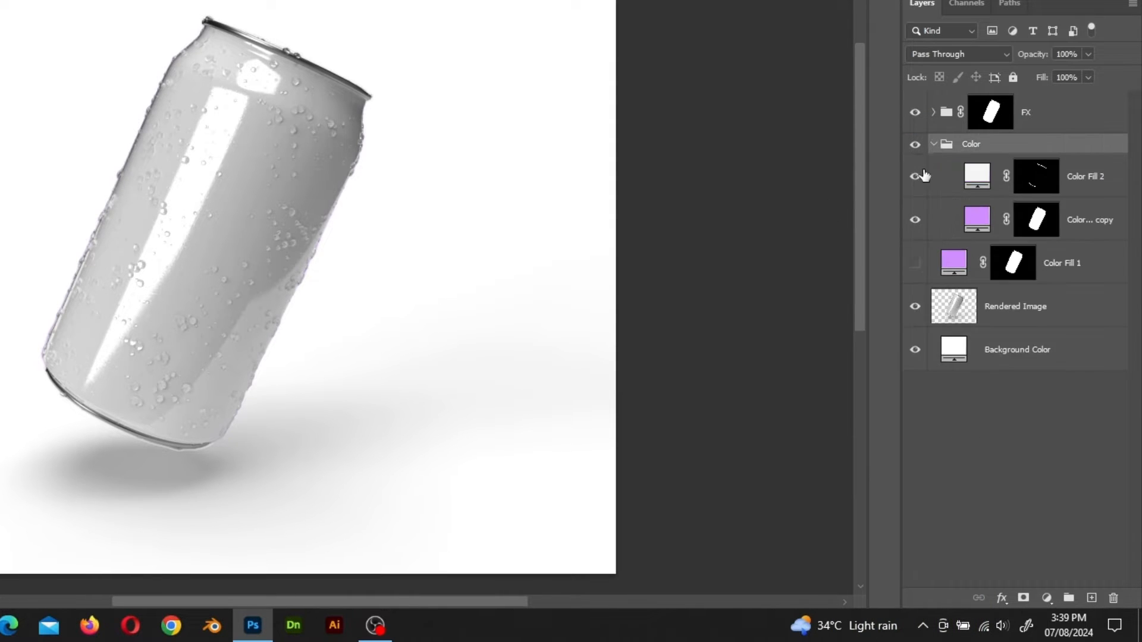
{"action": "left_click", "coordinate": [915, 177]}
{"action": "left_click", "coordinate": [916, 178]}
Hide the Lights and Darks layers in the FX group and set the Contrast layer's blend mode to Color Burn
{"action": "left_click", "coordinate": [933, 113]}
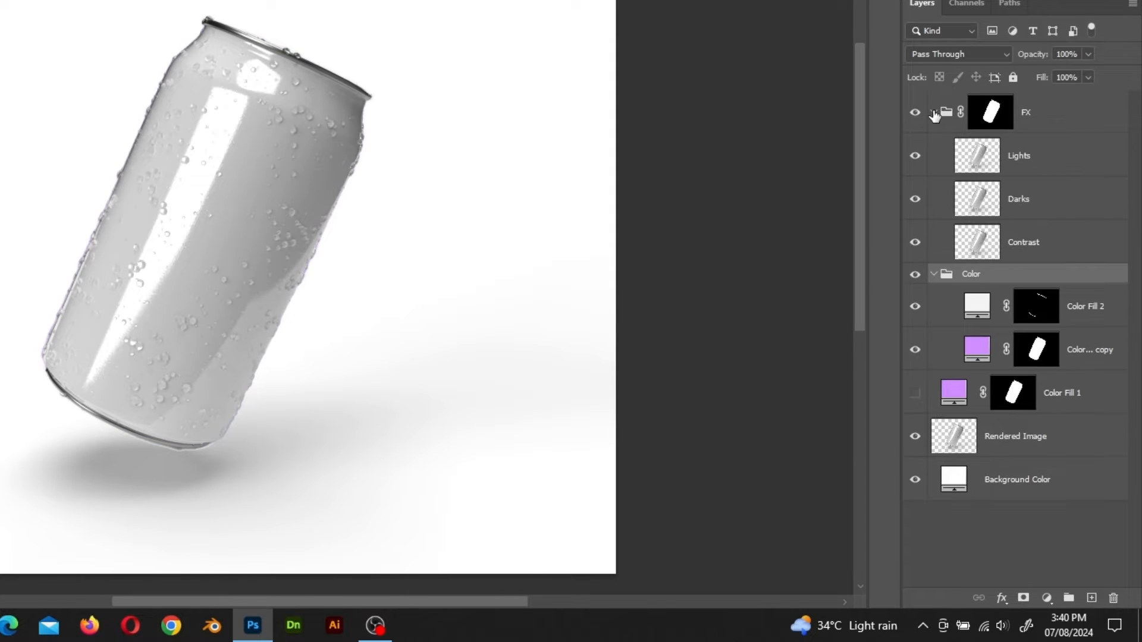
{"action": "left_click", "coordinate": [915, 199]}
{"action": "left_click", "coordinate": [1025, 242]}
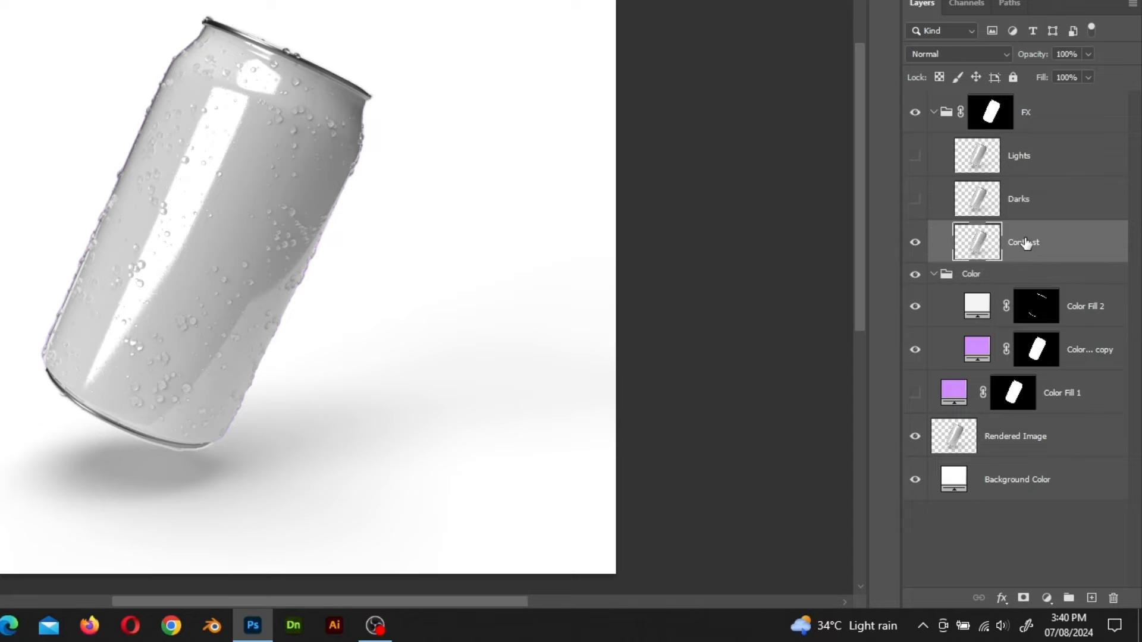
{"action": "left_click", "coordinate": [977, 56]}
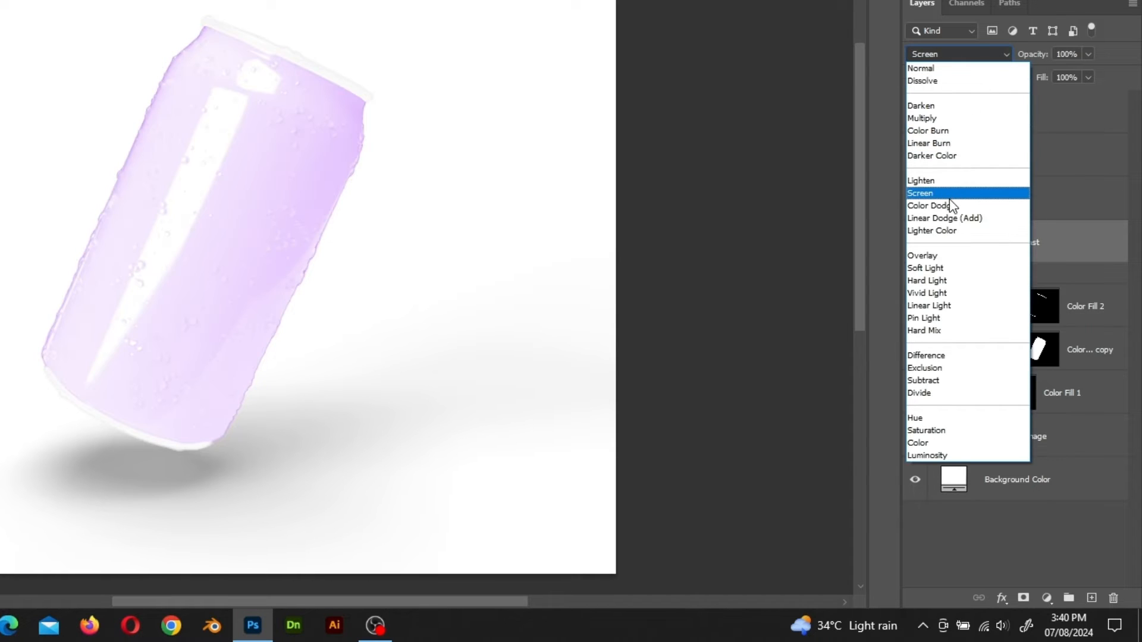
{"action": "left_click", "coordinate": [946, 131]}
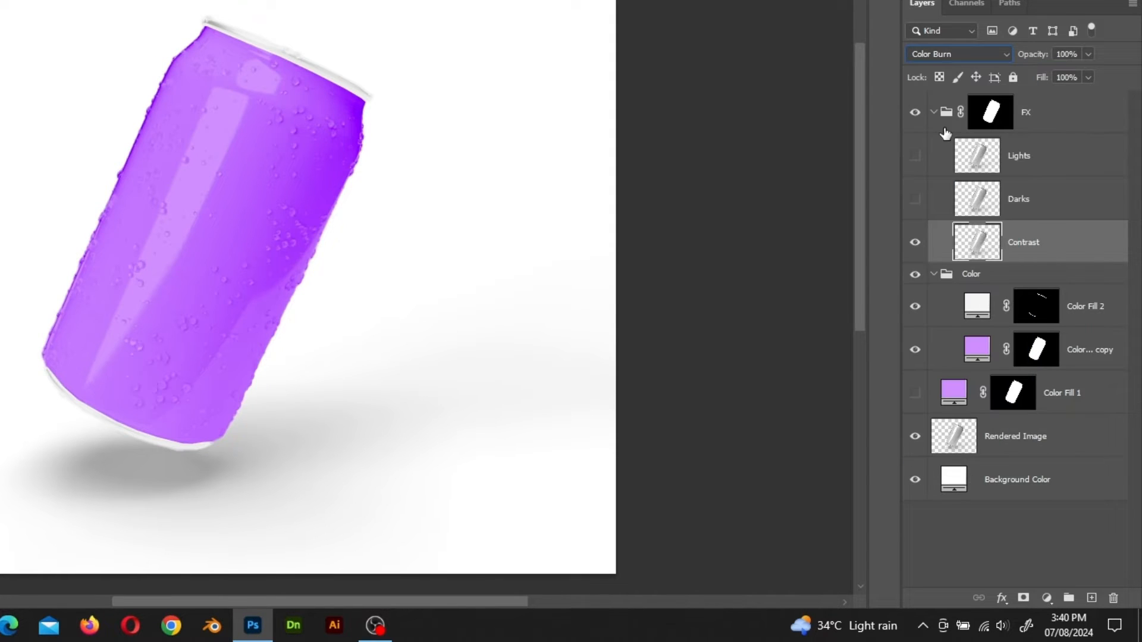
Show the Darks layer and set its blend mode to Multiply
{"action": "left_click", "coordinate": [1082, 211]}
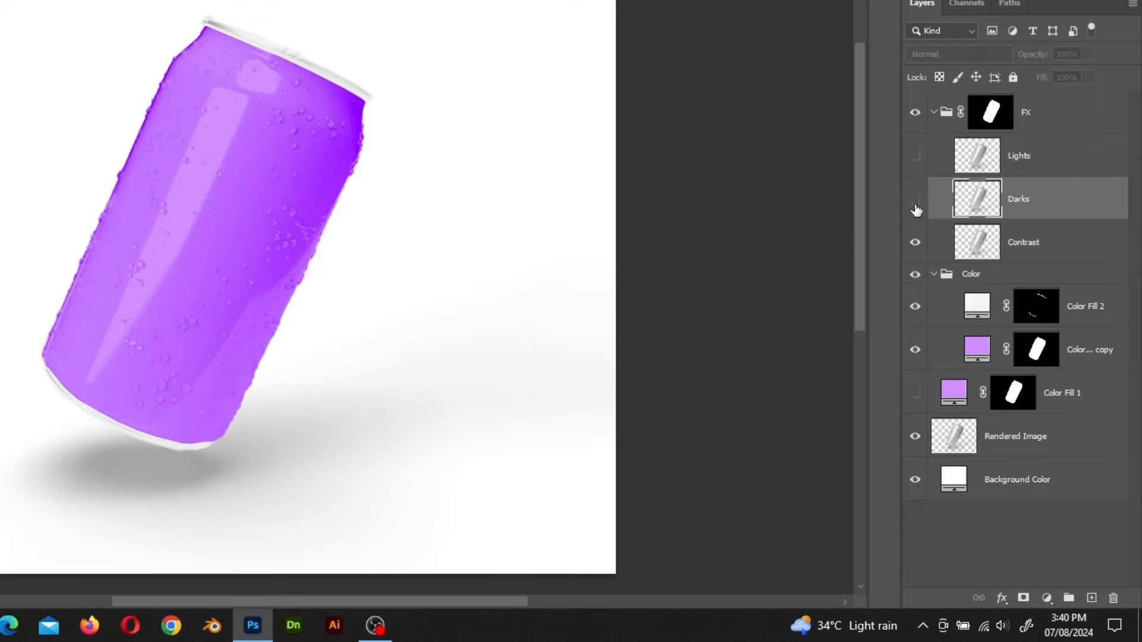
{"action": "left_click", "coordinate": [921, 200]}
{"action": "left_click", "coordinate": [965, 52]}
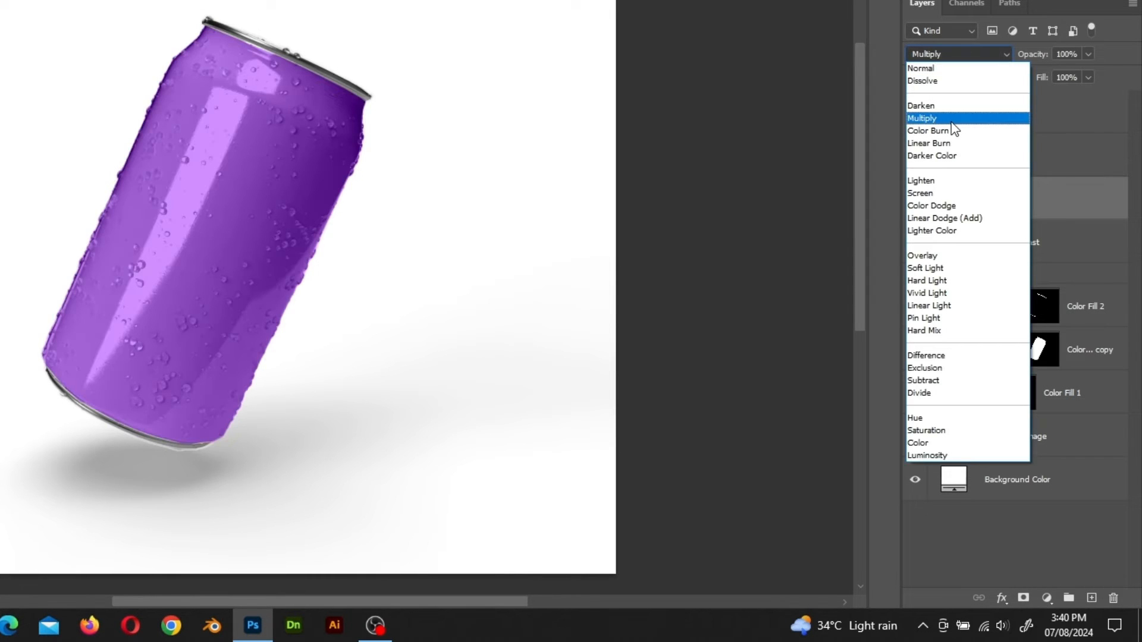
{"action": "left_click", "coordinate": [950, 121]}
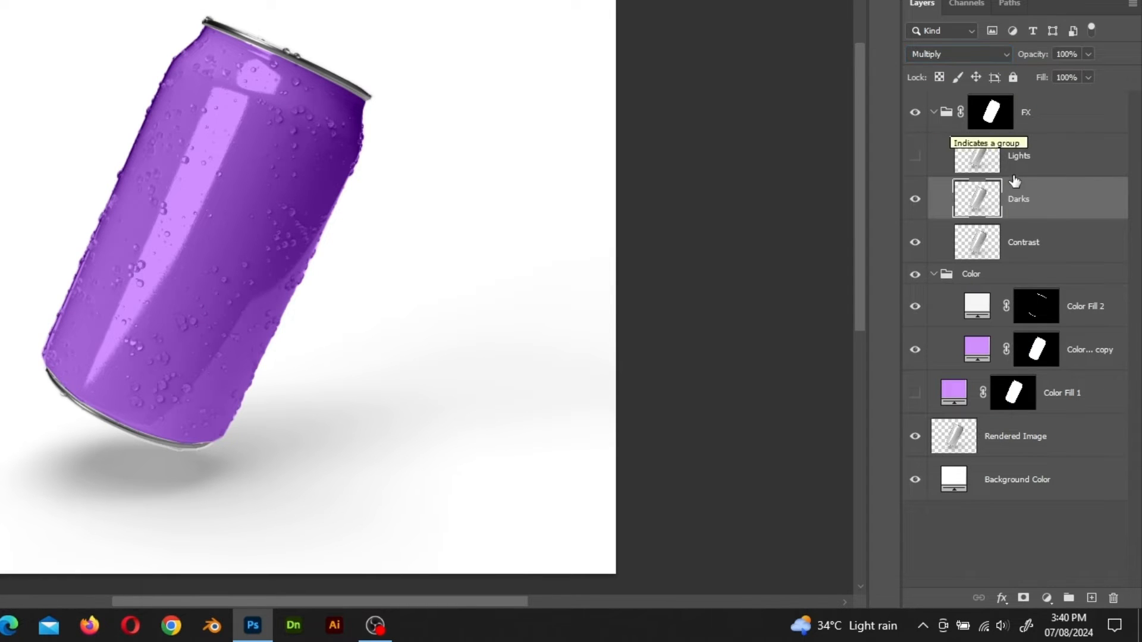
Show the Lights layer and set its blend mode to Screen
{"action": "left_click", "coordinate": [964, 171]}
{"action": "left_click", "coordinate": [916, 159]}
{"action": "left_click", "coordinate": [975, 54]}
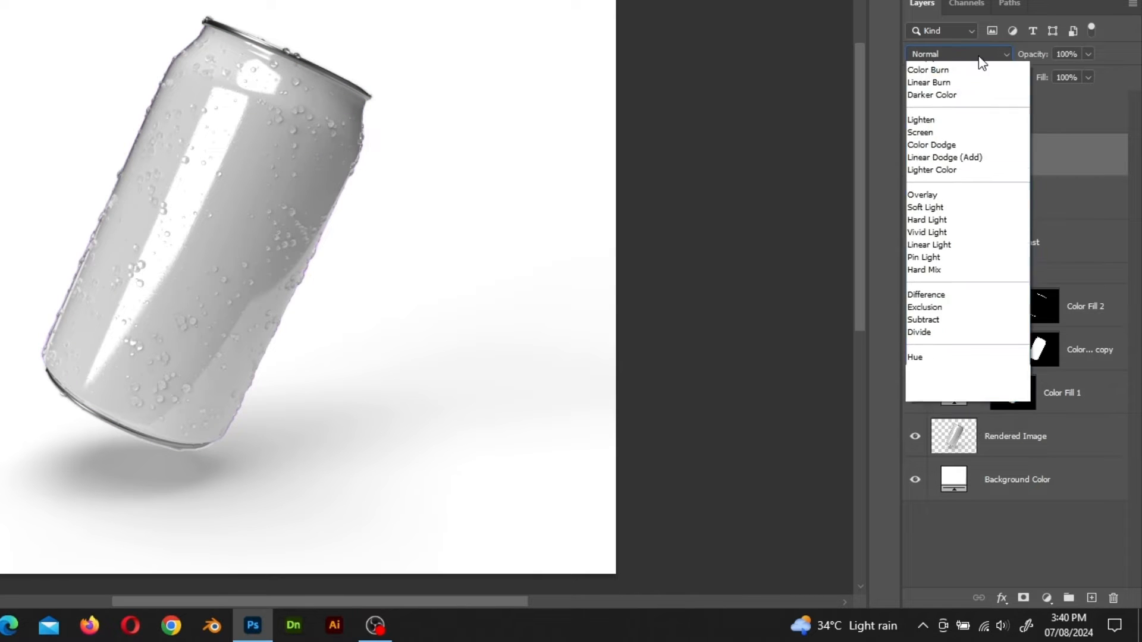
{"action": "left_click", "coordinate": [932, 194]}
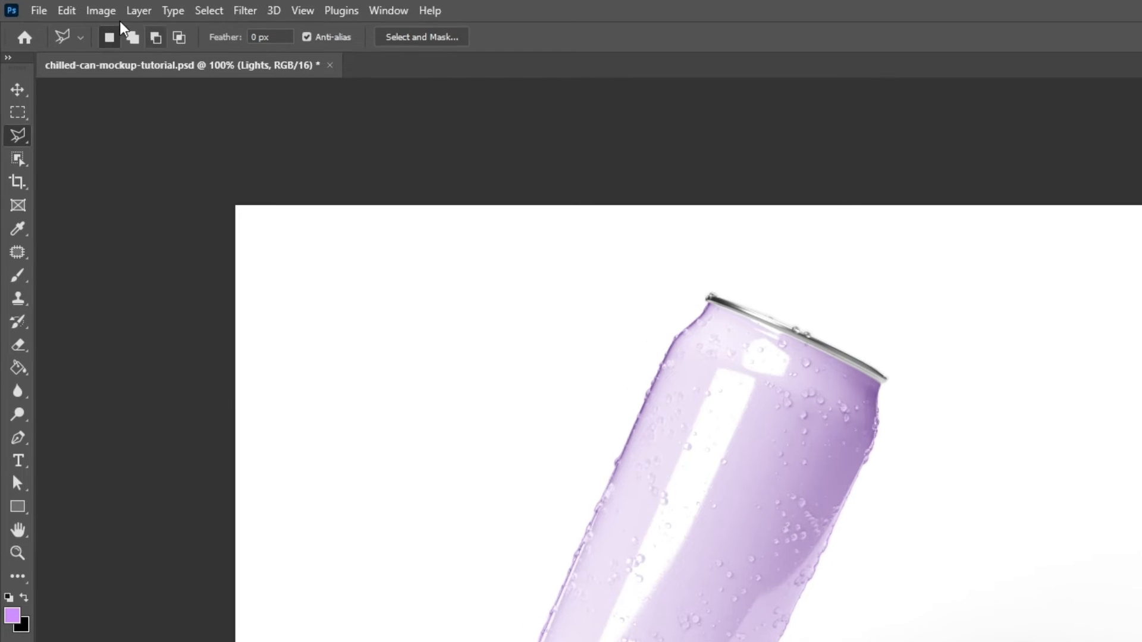
Apply Levels to the Lights layer, raising the black input level above 217 and lowering the white output level below 141
{"action": "left_click", "coordinate": [104, 11]}
{"action": "mouse_move", "coordinate": [118, 57]}
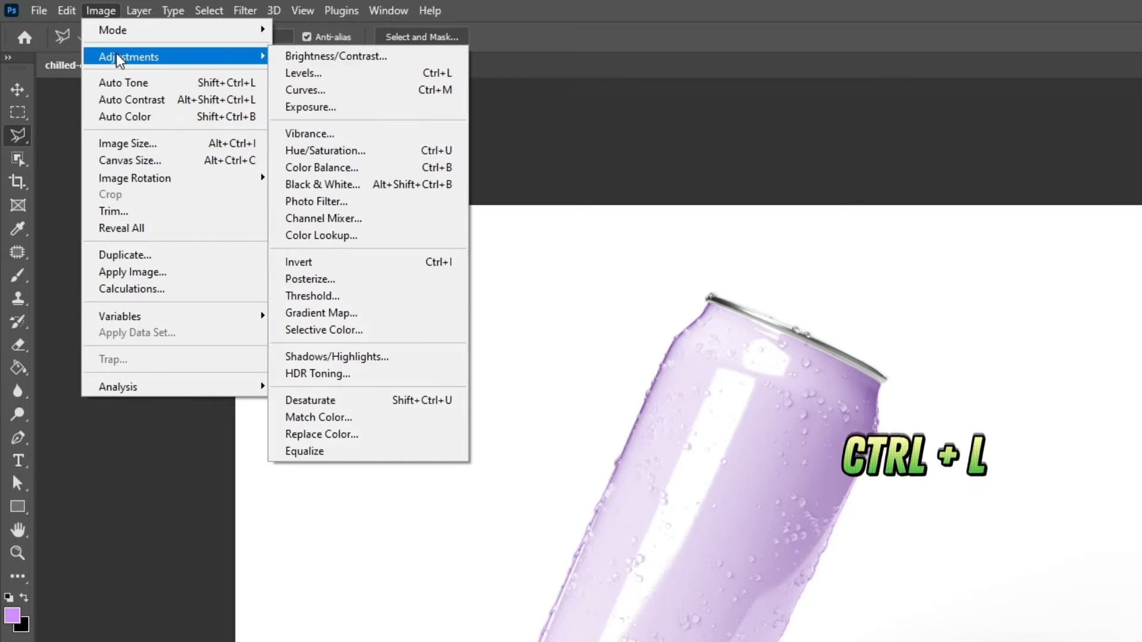
{"action": "left_click", "coordinate": [331, 74]}
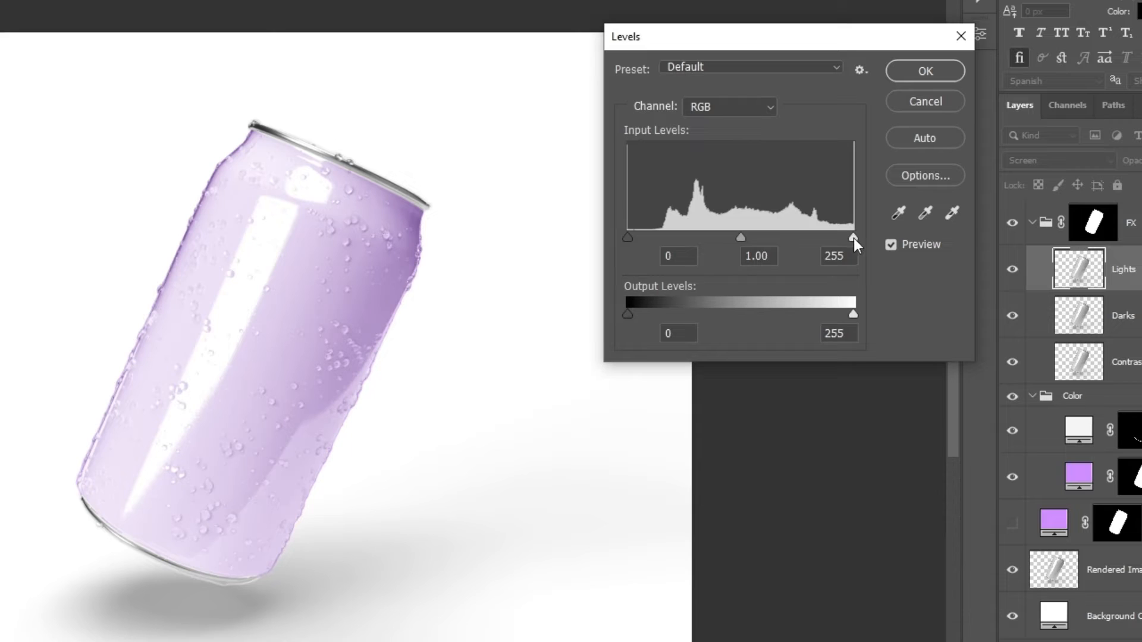
{"action": "left_click_drag", "start_coordinate": [629, 237], "coordinate": [823, 232]}
{"action": "left_click_drag", "start_coordinate": [853, 313], "coordinate": [752, 313]}
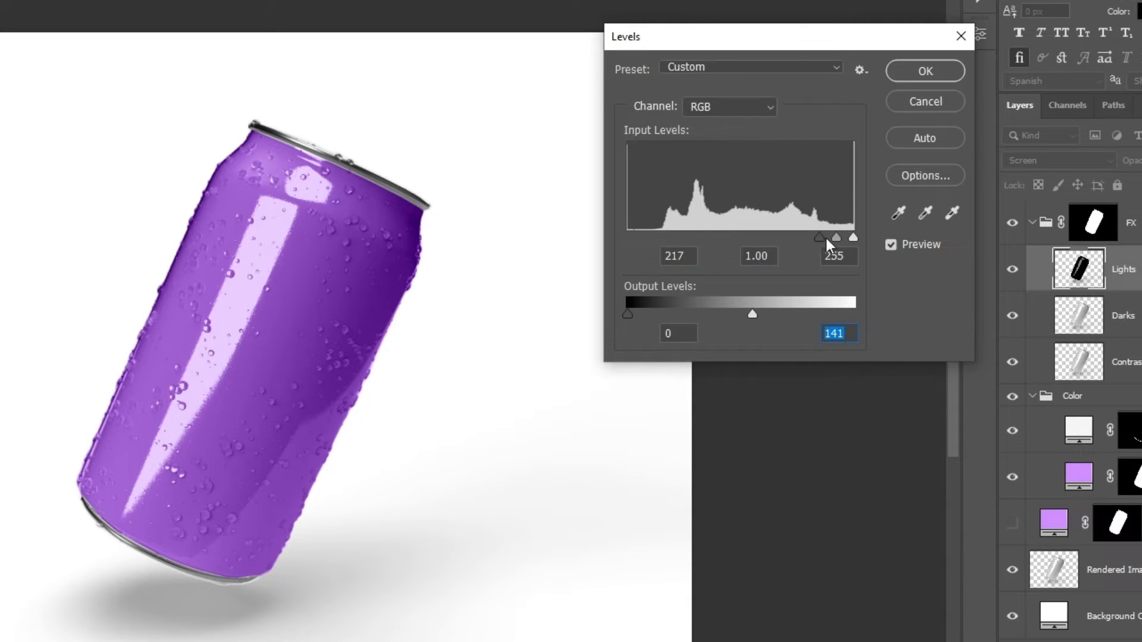
{"action": "left_click", "coordinate": [837, 240]}
{"action": "left_click_drag", "start_coordinate": [820, 239], "coordinate": [828, 240]}
{"action": "mouse_move", "coordinate": [754, 311]}
{"action": "left_mouse_down"}
{"action": "mouse_move", "coordinate": [706, 309]}
{"action": "mouse_move", "coordinate": [738, 309]}
{"action": "left_mouse_up"}
{"action": "left_click", "coordinate": [944, 71]}
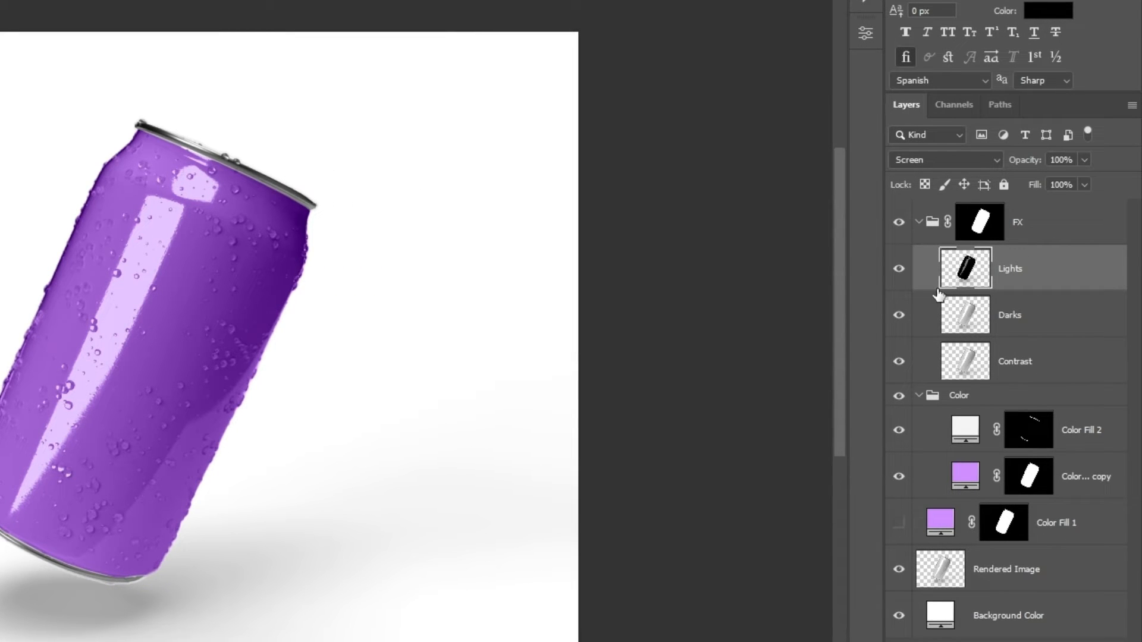
Try bright green and other fill colours on the can body using the Color Fill 1 copy layer
{"action": "left_click", "coordinate": [919, 222]}
{"action": "double_click", "coordinate": [966, 475]}
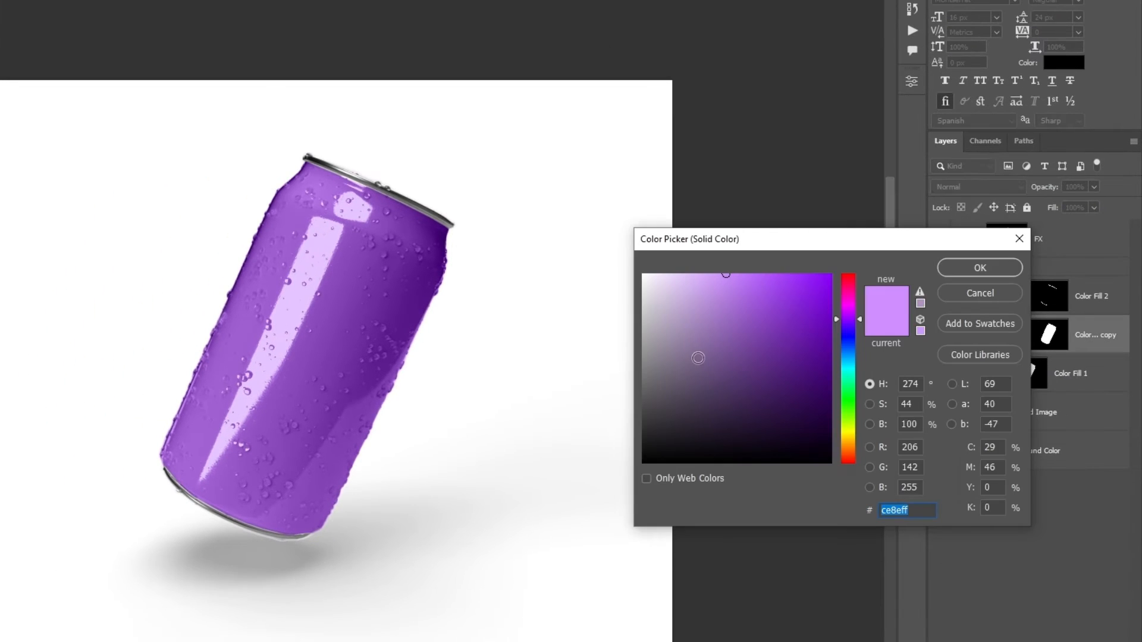
{"action": "left_click_drag", "start_coordinate": [699, 357], "coordinate": [783, 394]}
{"action": "left_click", "coordinate": [848, 398]}
{"action": "left_click_drag", "start_coordinate": [803, 311], "coordinate": [826, 281]}
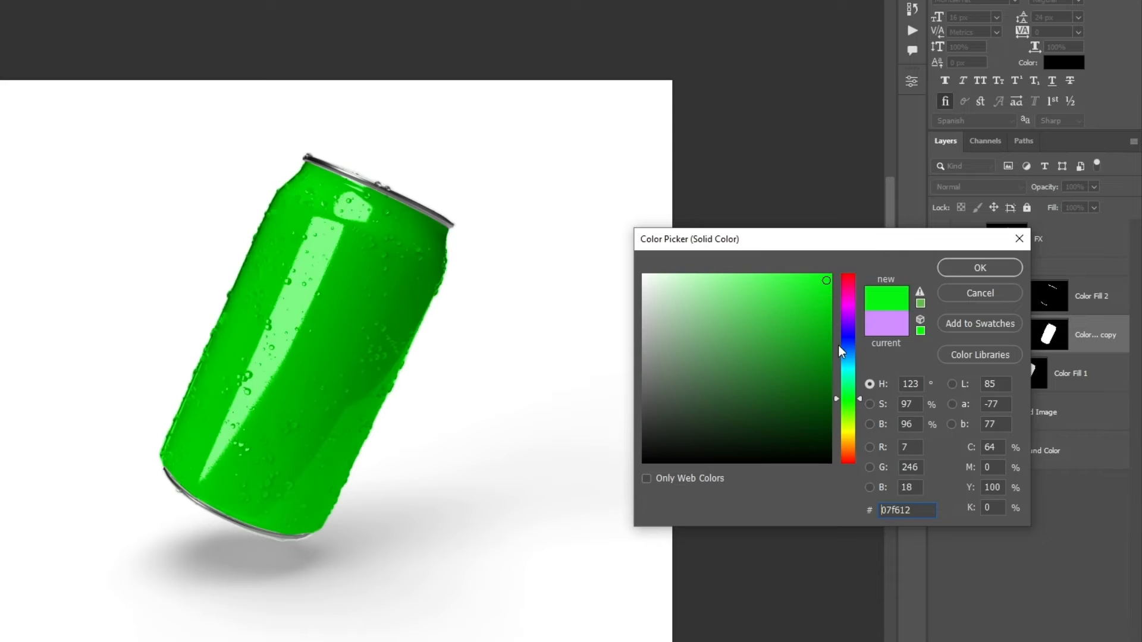
{"action": "left_click", "coordinate": [847, 348]}
{"action": "left_click", "coordinate": [757, 307]}
{"action": "left_click", "coordinate": [950, 296]}
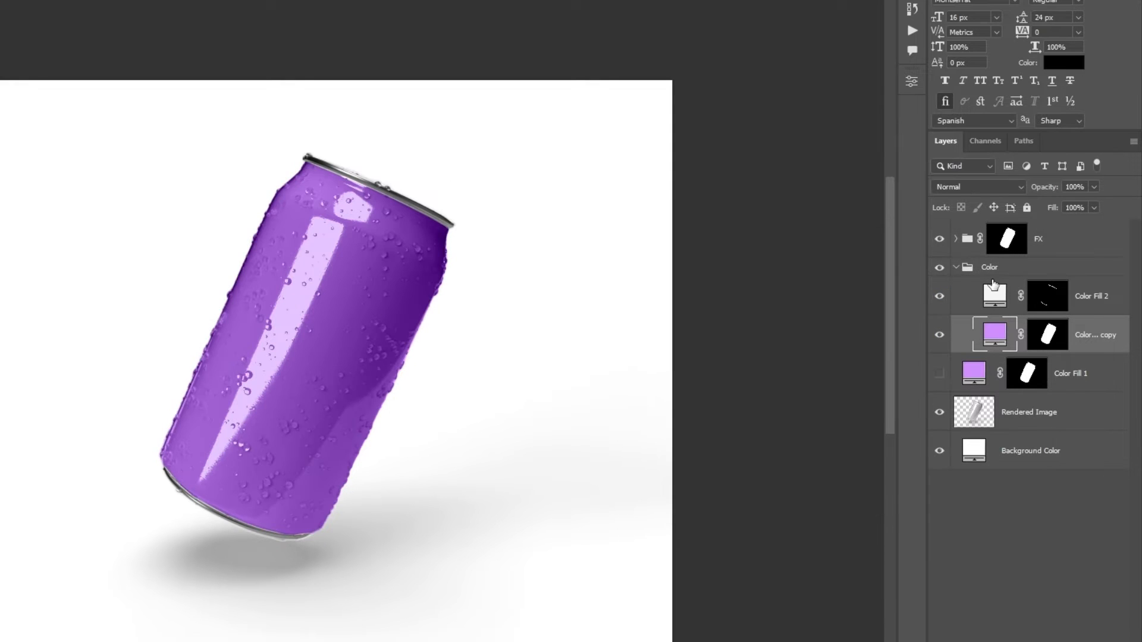
Reduce the fill of the Contrast layer in the FX group to 62%
{"action": "left_click", "coordinate": [955, 267]}
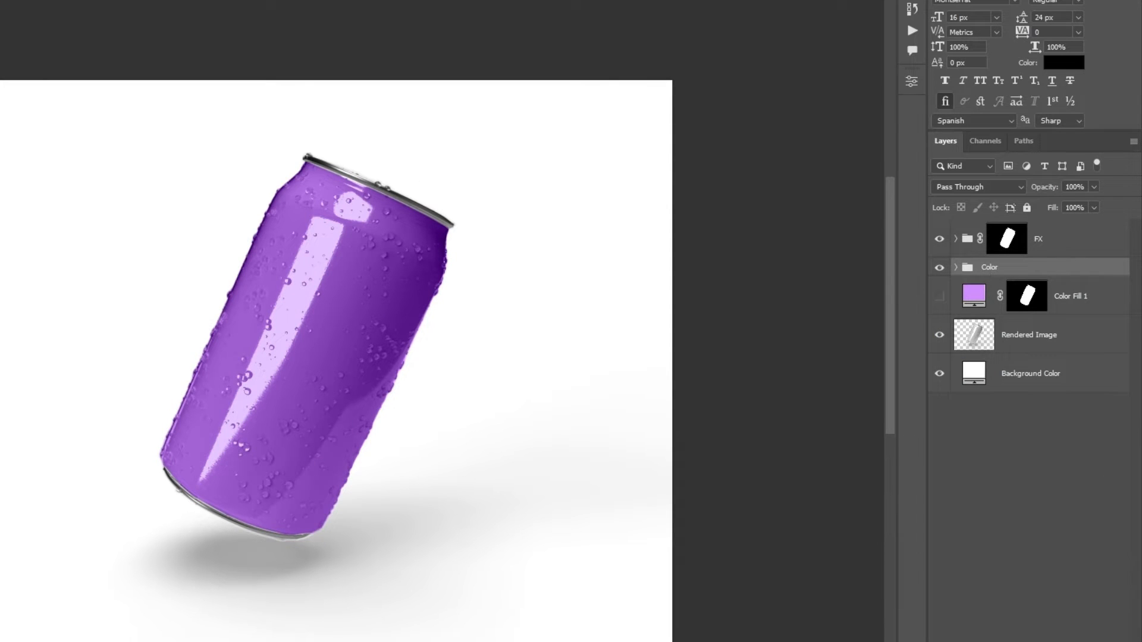
{"action": "left_click", "coordinate": [956, 239]}
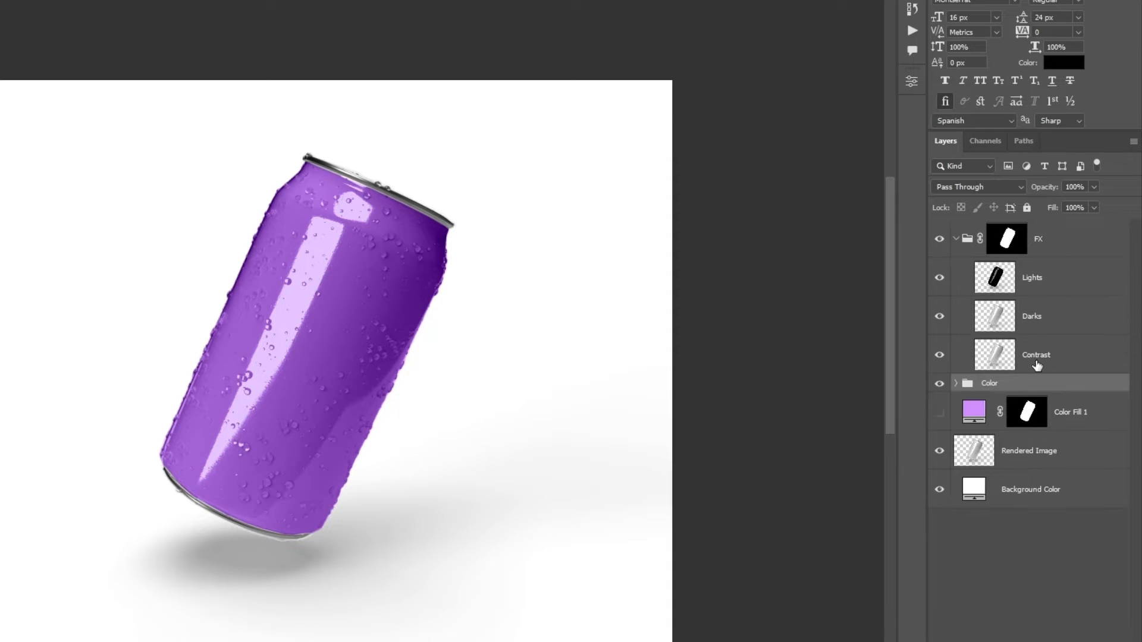
{"action": "left_click", "coordinate": [1047, 355]}
{"action": "left_click", "coordinate": [1094, 207]}
{"action": "mouse_move", "coordinate": [1098, 225]}
{"action": "left_mouse_down"}
{"action": "mouse_move", "coordinate": [1069, 225]}
{"action": "mouse_move", "coordinate": [1082, 226]}
{"action": "left_mouse_up"}
Hide the Color Fill 2 rim layer and collapse the Color group
{"action": "left_click", "coordinate": [997, 323]}
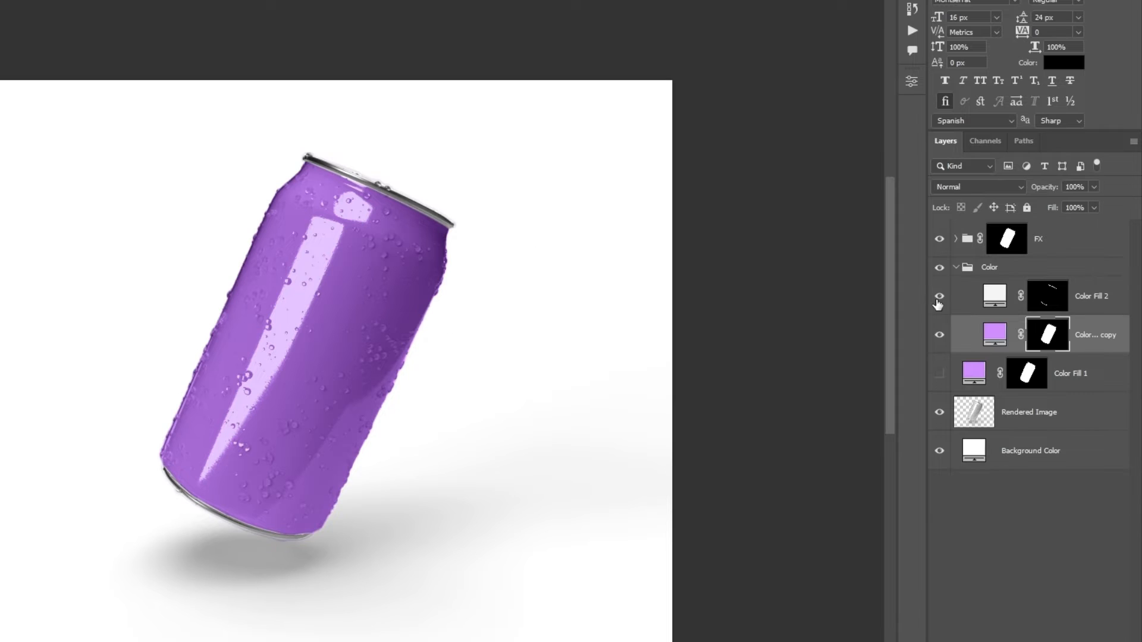
{"action": "left_click", "coordinate": [959, 269]}
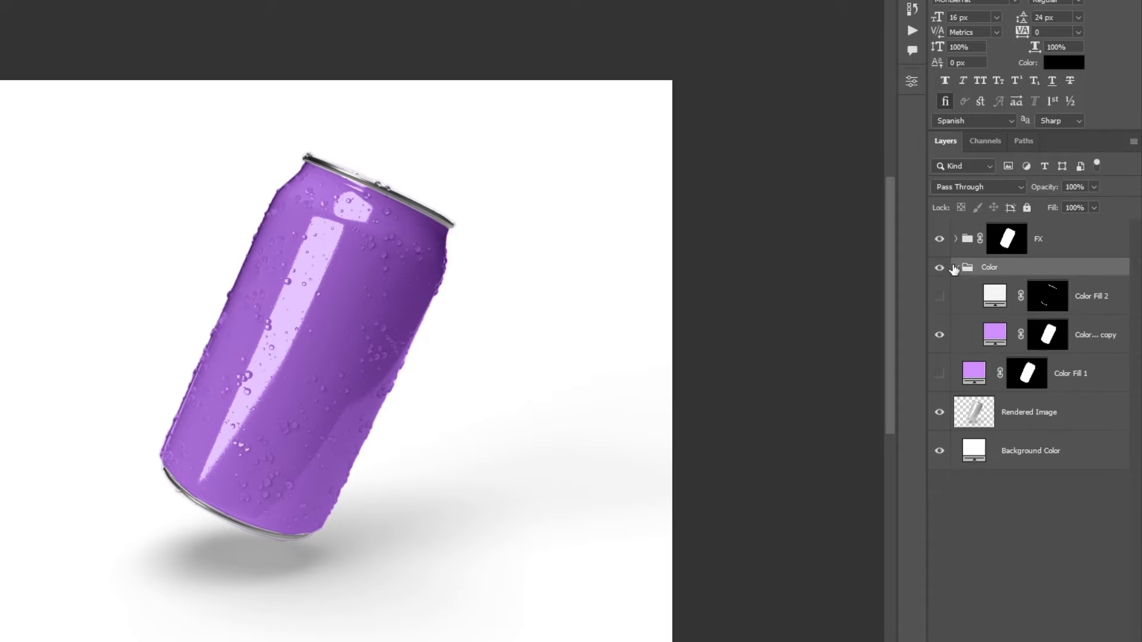
{"action": "left_click", "coordinate": [956, 267]}
Raise the fill of the Contrast layer in the FX group above 62%
{"action": "left_click", "coordinate": [955, 239]}
{"action": "left_click", "coordinate": [1038, 355]}
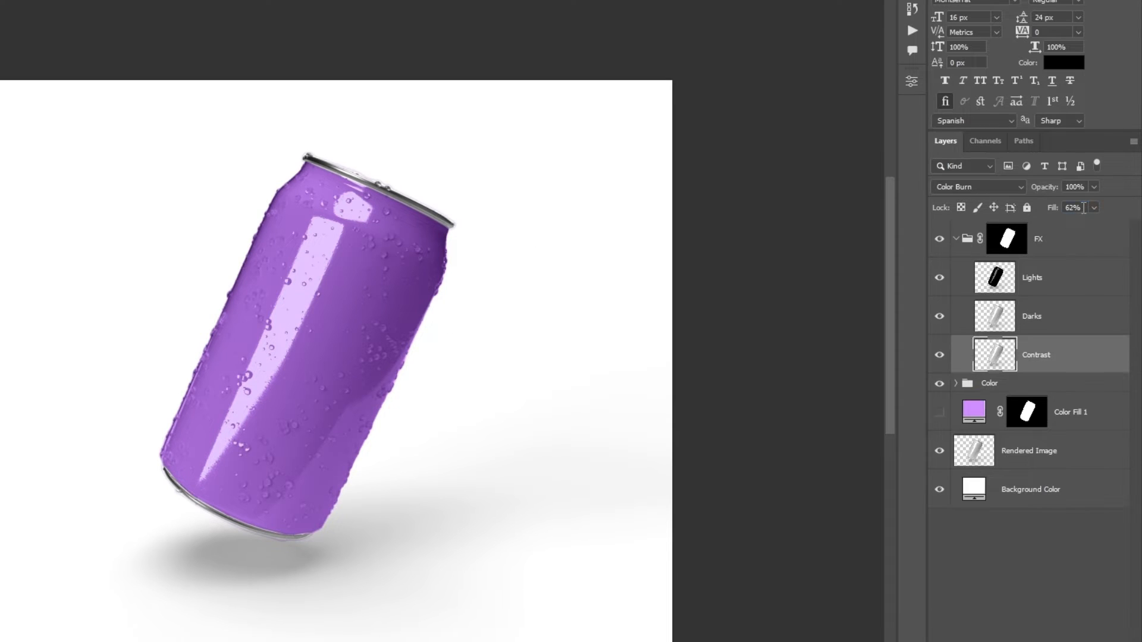
{"action": "left_click", "coordinate": [1094, 207]}
{"action": "left_click_drag", "start_coordinate": [1121, 225], "coordinate": [1112, 228]}
Collapse the FX group and save the document
{"action": "left_click", "coordinate": [1062, 284]}
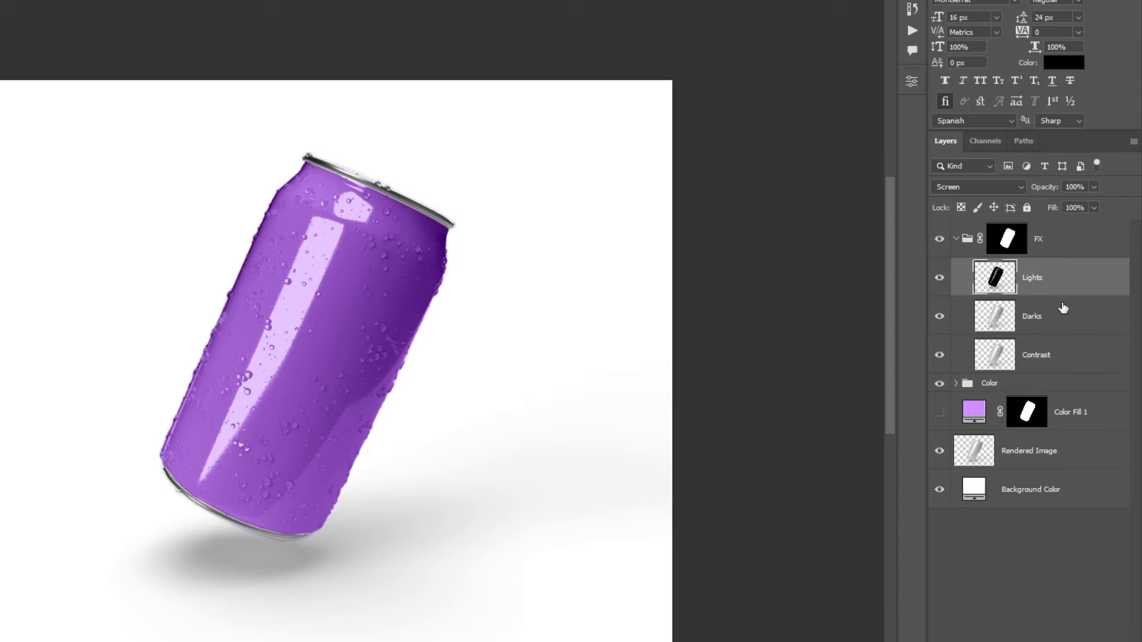
{"action": "left_click", "coordinate": [1062, 325]}
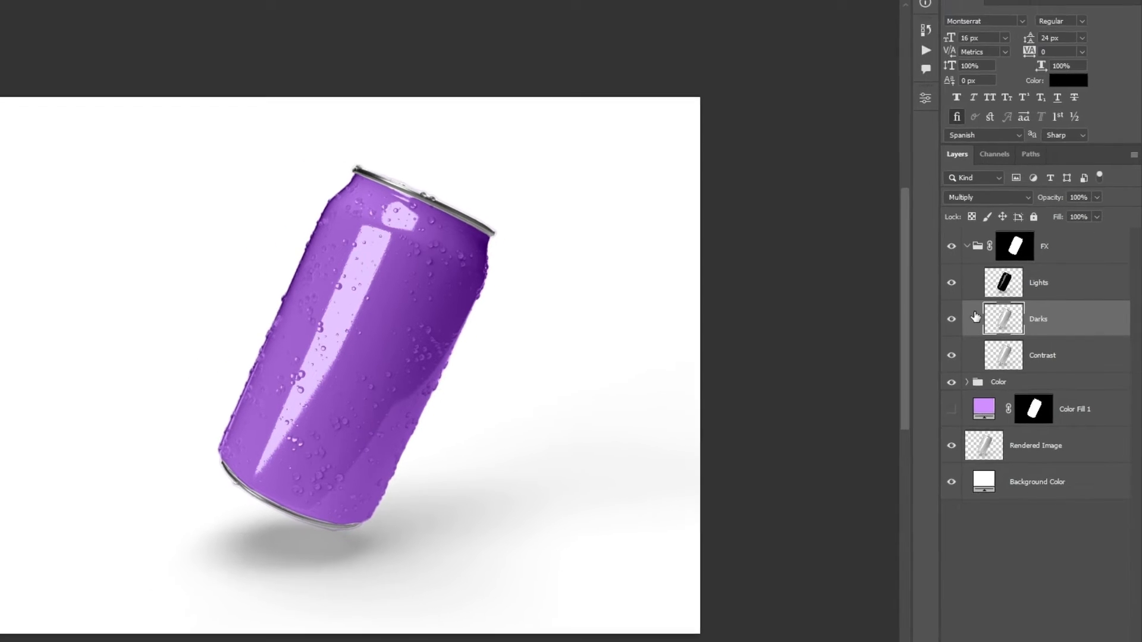
{"action": "left_click", "coordinate": [968, 245]}
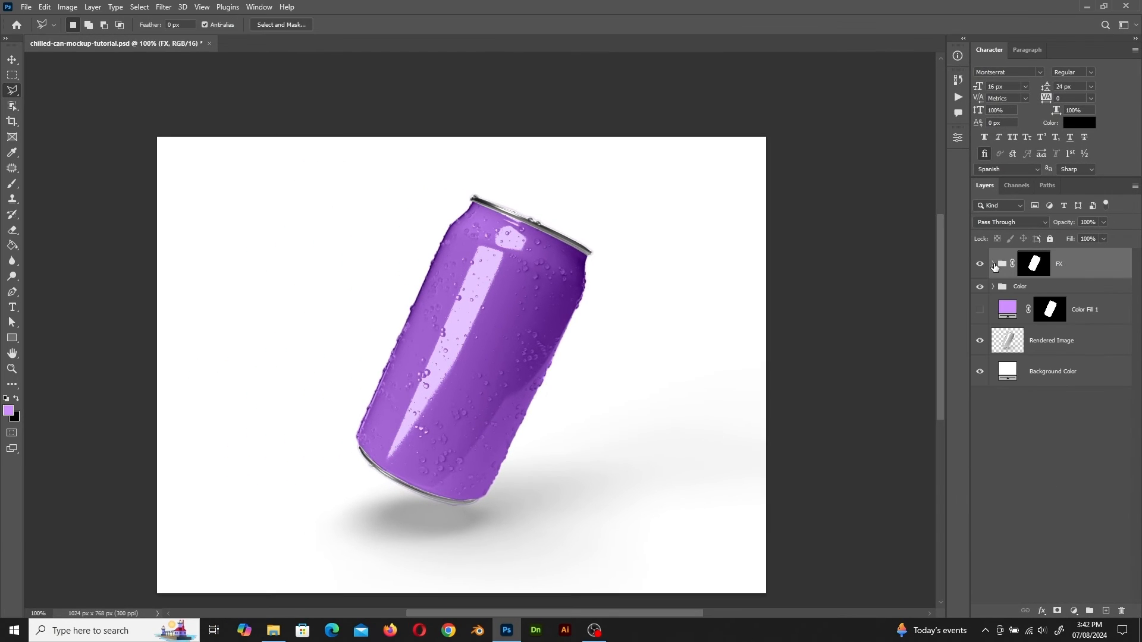
{"action": "key", "text": "ctrl+s"}
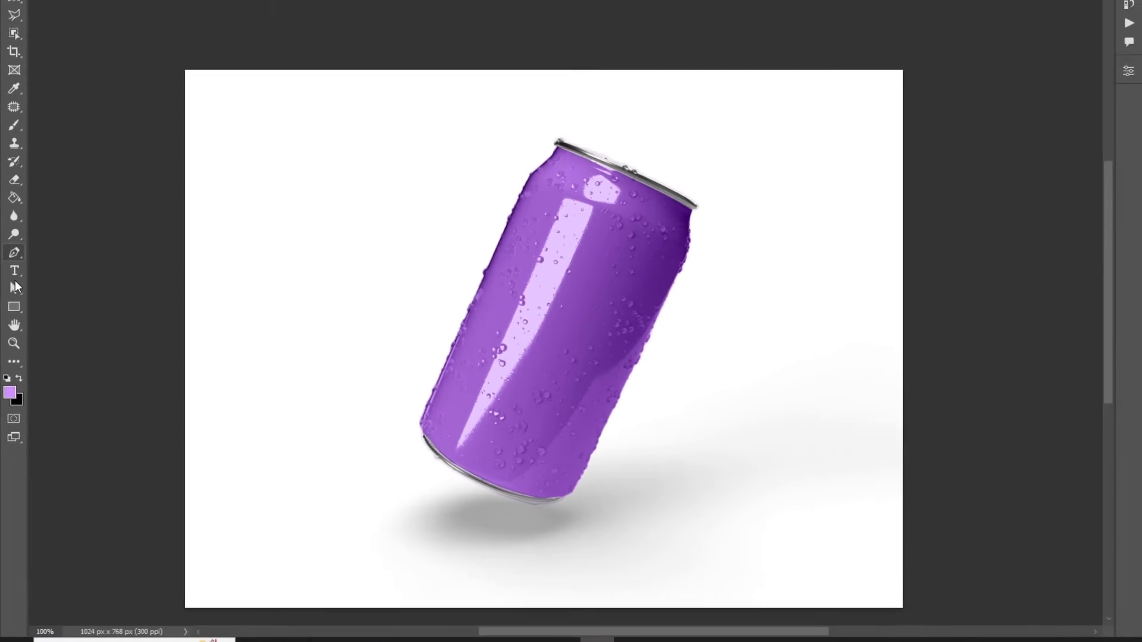
Draw a black rectangle shape about 488 by 694 px over the can
{"action": "left_click", "coordinate": [14, 307]}
{"action": "left_click_drag", "start_coordinate": [435, 88], "coordinate": [774, 575]}
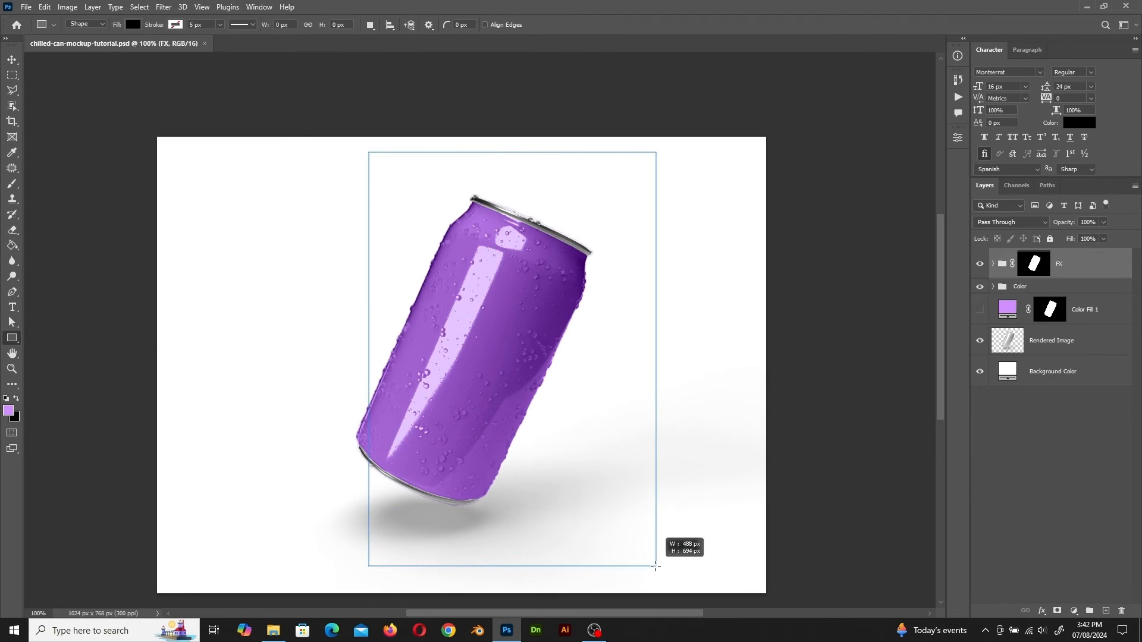
{"action": "left_click_drag", "start_coordinate": [656, 566], "coordinate": [657, 566]}
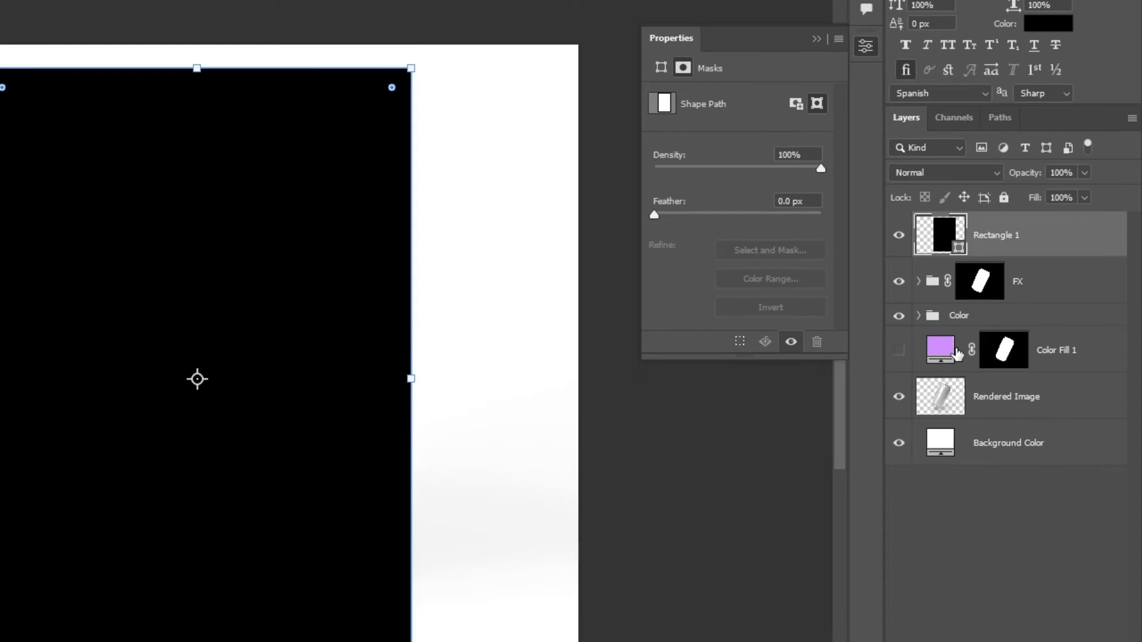
Change the fill of the Rectangle 1 shape from black to the recently used light purple
{"action": "left_click", "coordinate": [949, 353]}
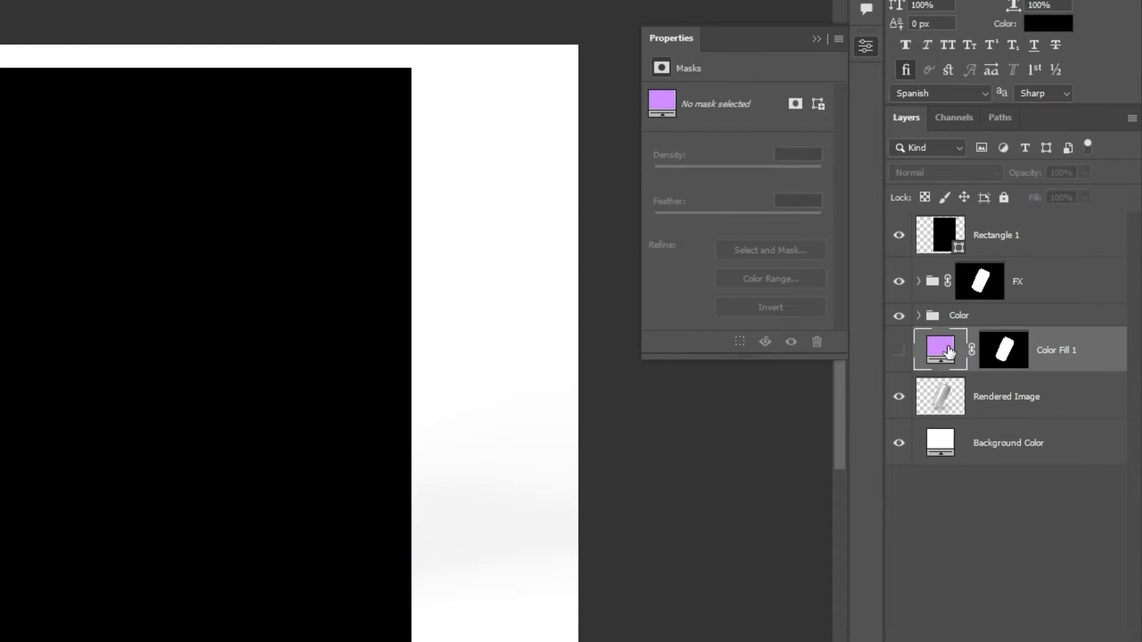
{"action": "left_click", "coordinate": [940, 241]}
{"action": "left_click", "coordinate": [707, 225]}
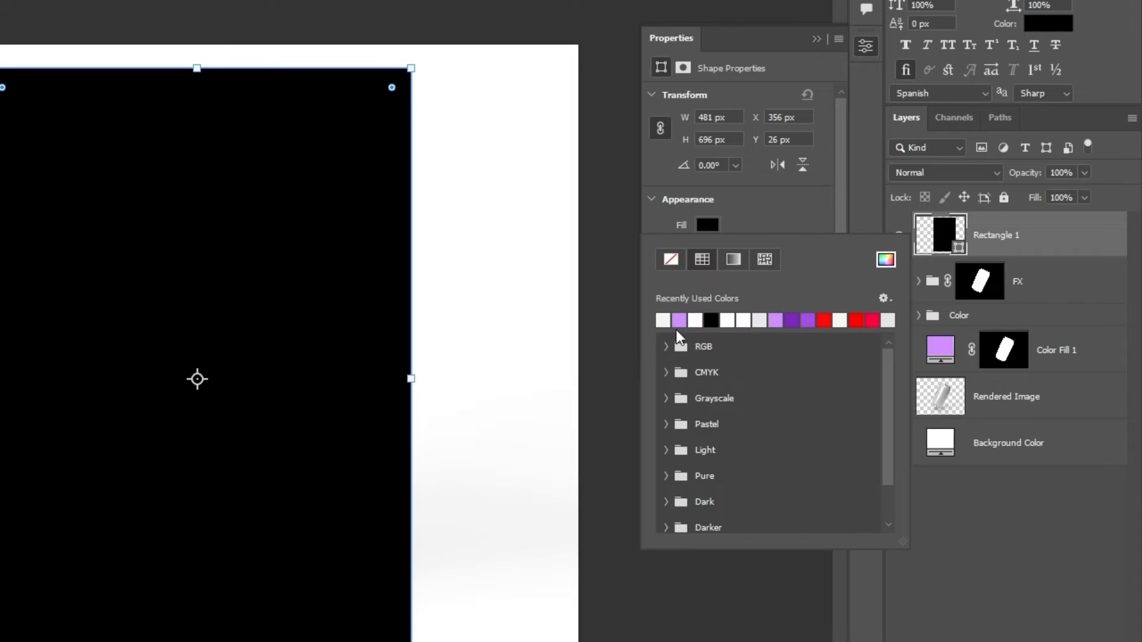
{"action": "left_click", "coordinate": [679, 320]}
{"action": "left_click", "coordinate": [797, 44]}
{"action": "left_click", "coordinate": [817, 38]}
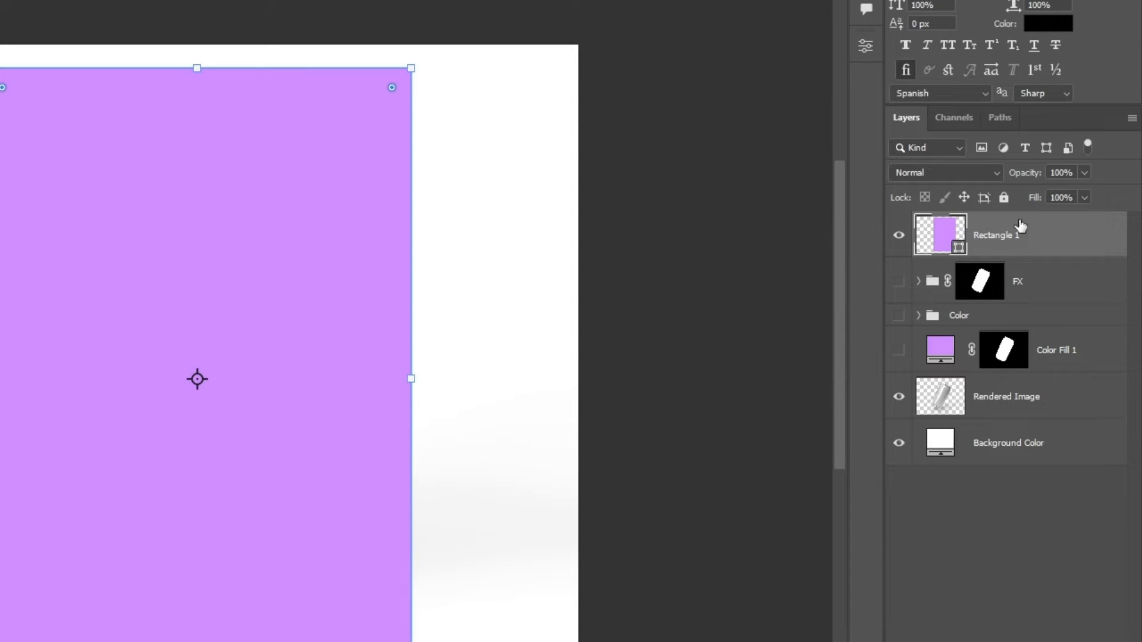
Rename the rectangle layer as Place-Holder and convert it to a smart object
{"action": "double_click", "coordinate": [1010, 241]}
{"action": "type", "text": "Place-Holder"}
{"action": "key", "text": "Return"}
{"action": "right_click", "coordinate": [1011, 247]}
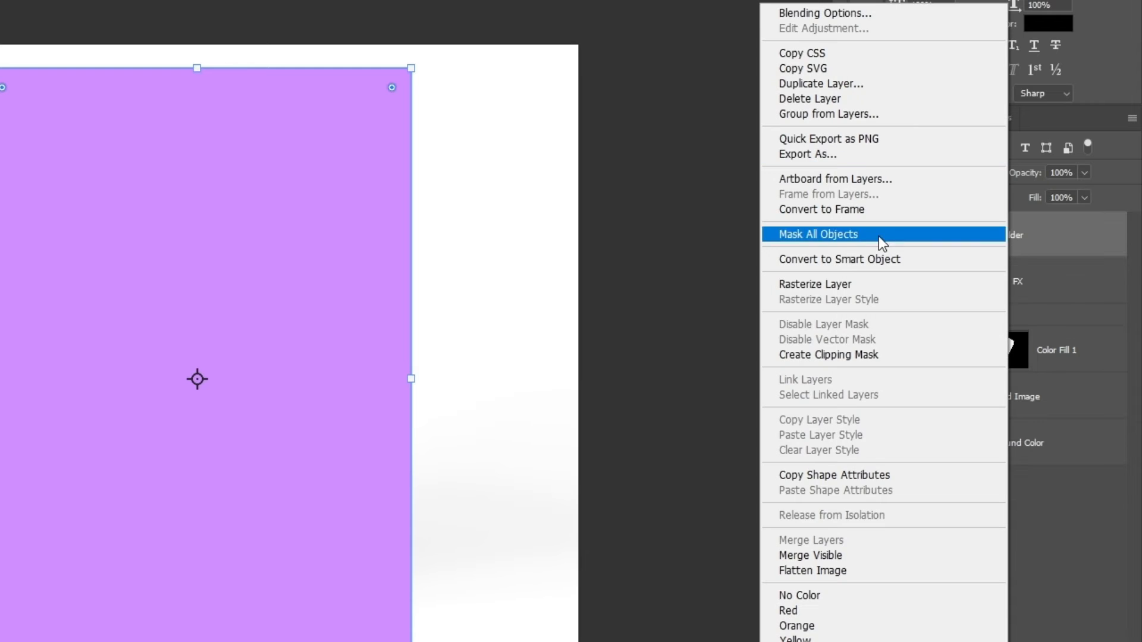
{"action": "left_click", "coordinate": [886, 265]}
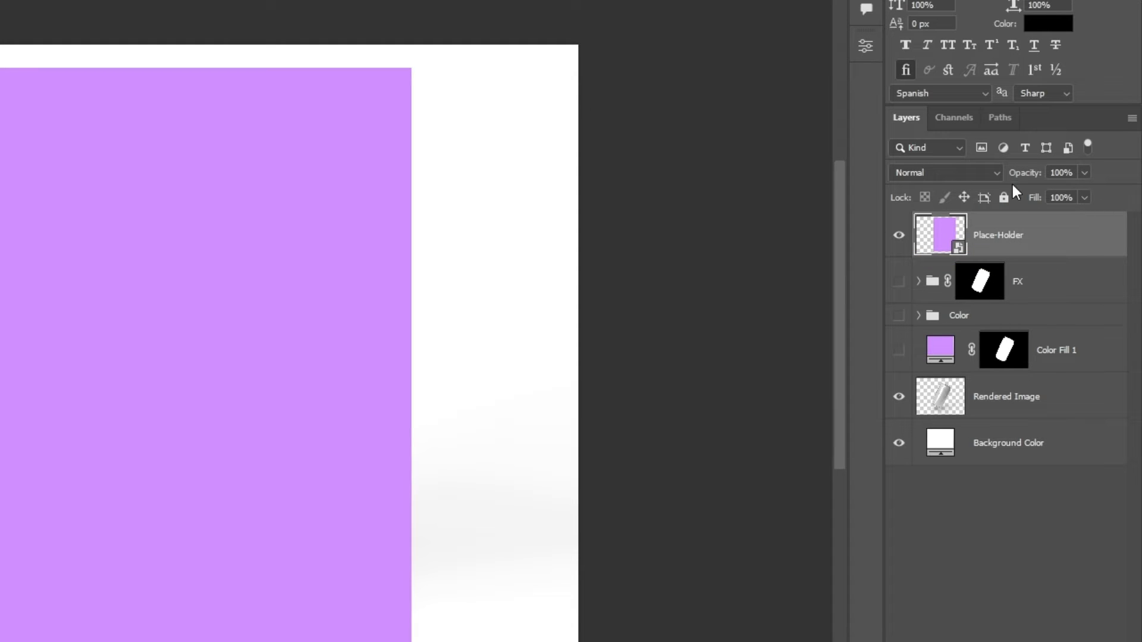
Lower the Place-Holder layer's opacity to 52% and distort its four corners to match the tilted can's outline
{"action": "left_click", "coordinate": [1083, 178]}
{"action": "left_click_drag", "start_coordinate": [1053, 192], "coordinate": [1045, 194]}
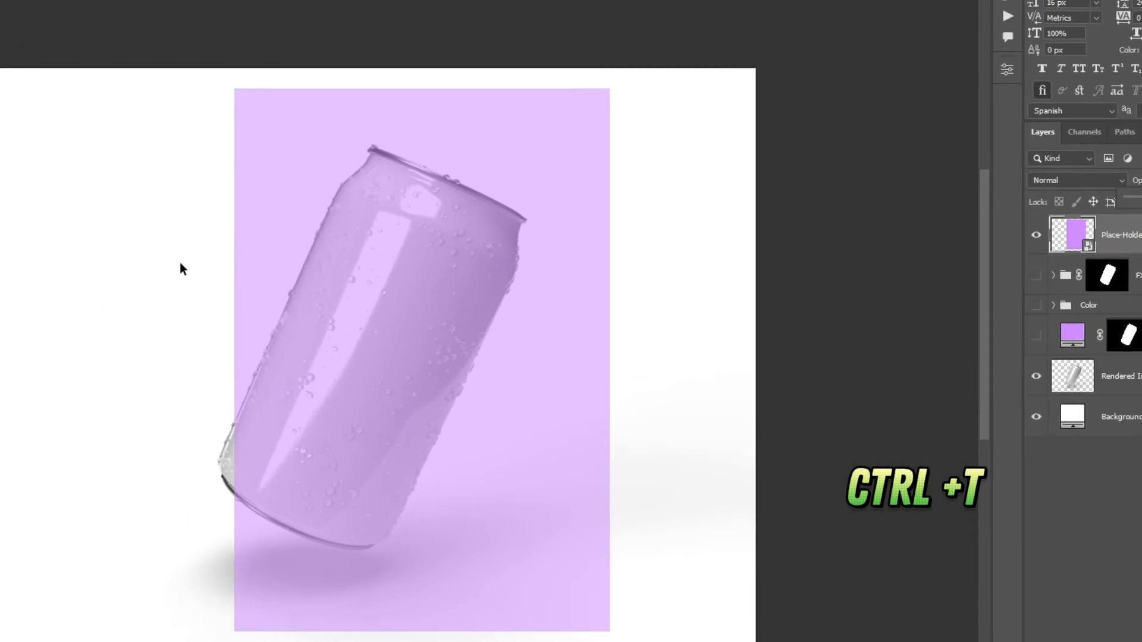
{"action": "key", "text": "ctrl+t"}
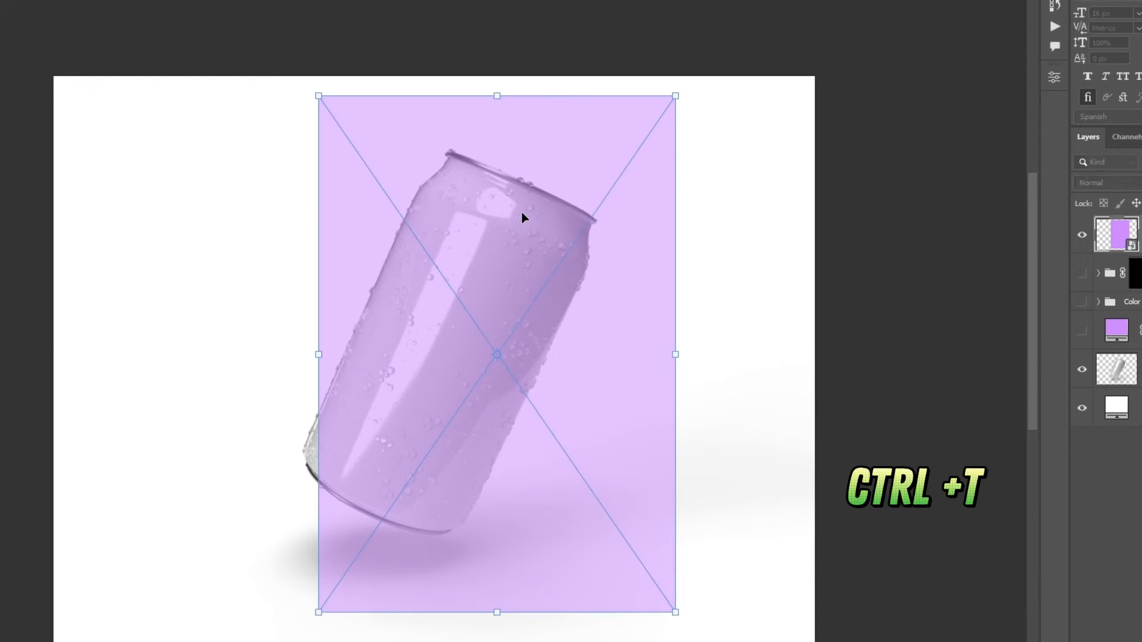
{"action": "right_click", "coordinate": [521, 214]}
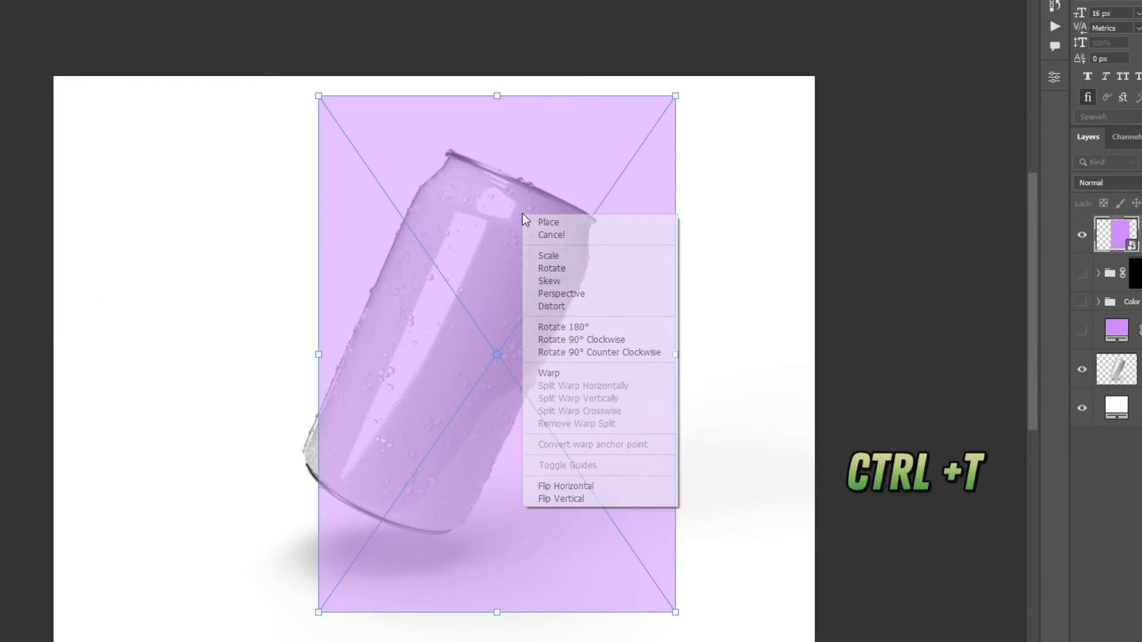
{"action": "left_click", "coordinate": [566, 307]}
{"action": "left_click_drag", "start_coordinate": [319, 98], "coordinate": [443, 140]}
{"action": "left_click_drag", "start_coordinate": [675, 96], "coordinate": [601, 218]}
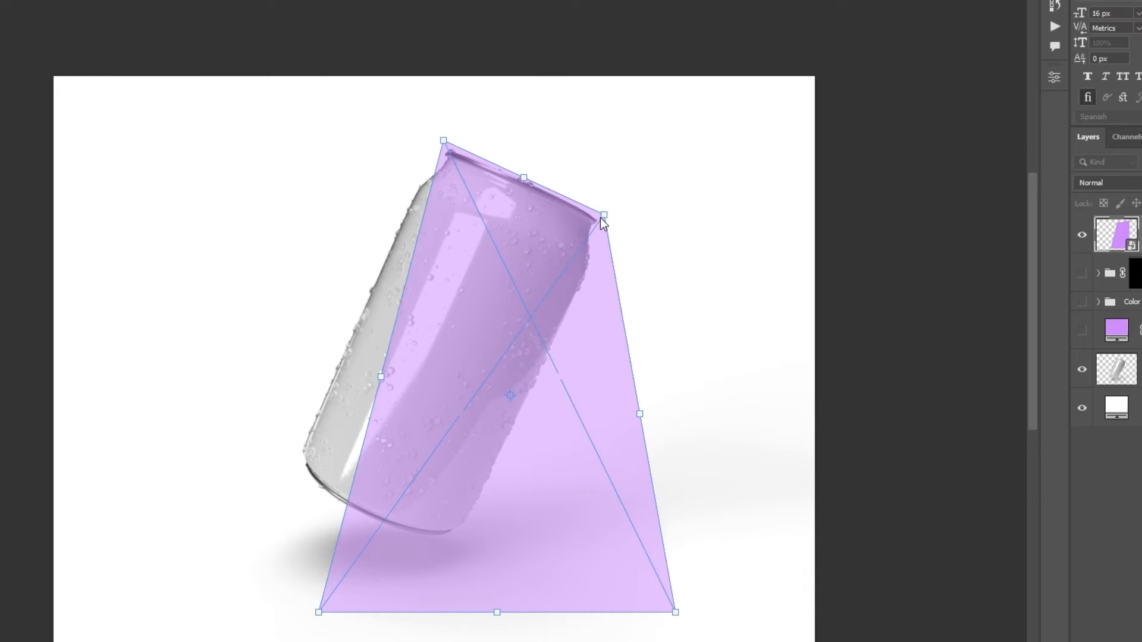
{"action": "left_click_drag", "start_coordinate": [318, 612], "coordinate": [292, 451]}
{"action": "left_click_drag", "start_coordinate": [435, 145], "coordinate": [430, 139]}
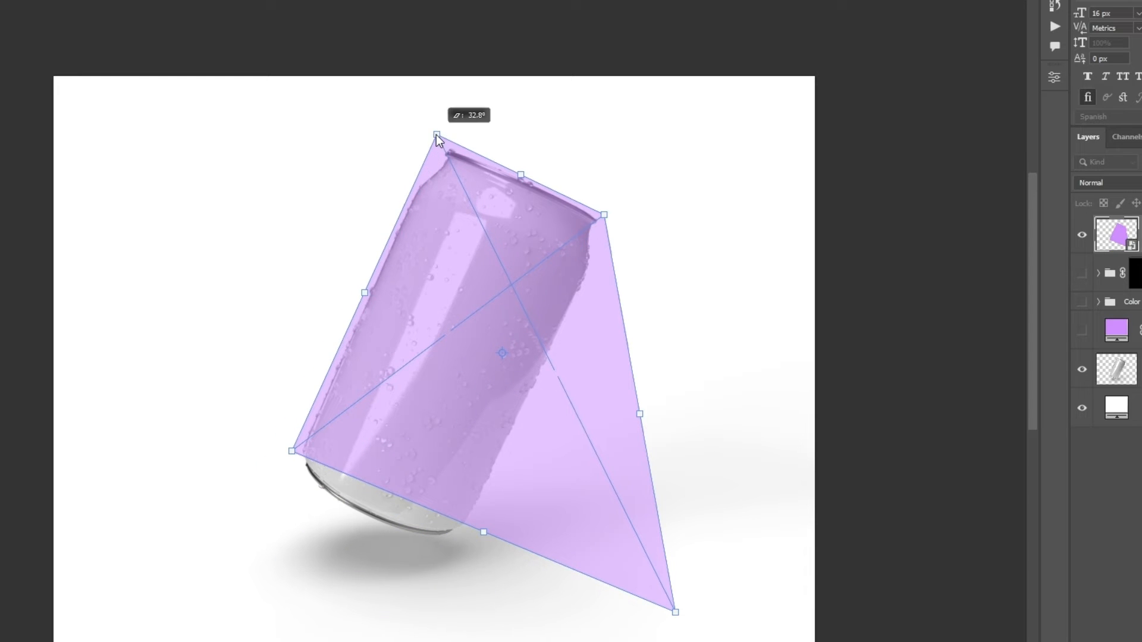
{"action": "left_click_drag", "start_coordinate": [675, 612], "coordinate": [469, 531]}
{"action": "left_click_drag", "start_coordinate": [604, 214], "coordinate": [619, 218]}
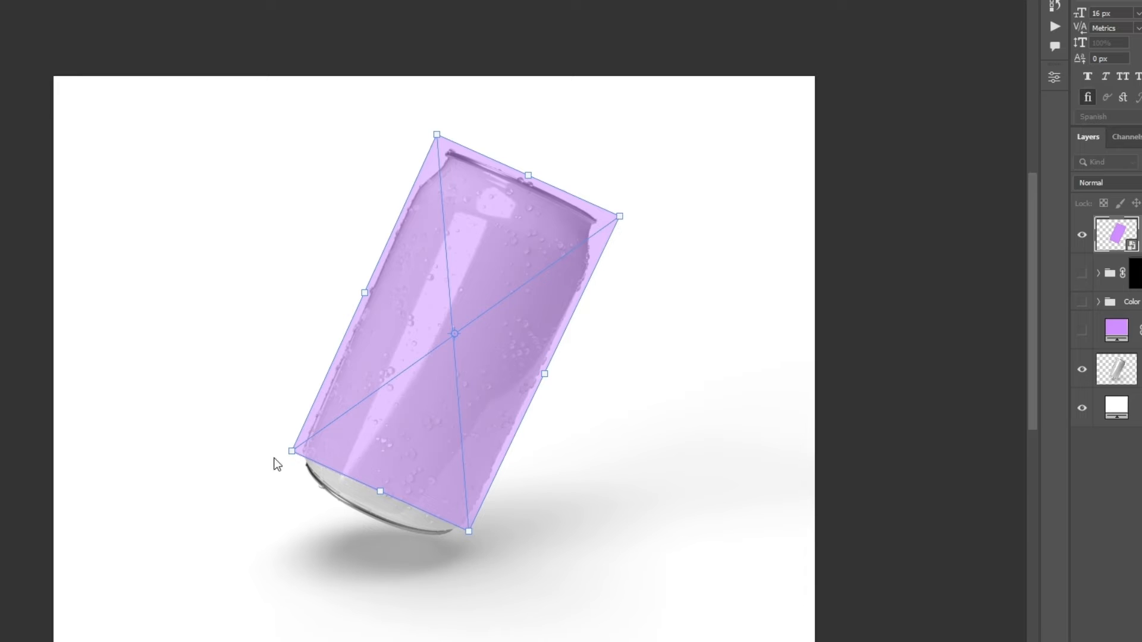
{"action": "left_click_drag", "start_coordinate": [291, 451], "coordinate": [293, 450]}
Apply a Cylinder warp to the Place-Holder, curving its upper and lower edges to follow the can's rims
{"action": "right_click", "coordinate": [480, 297]}
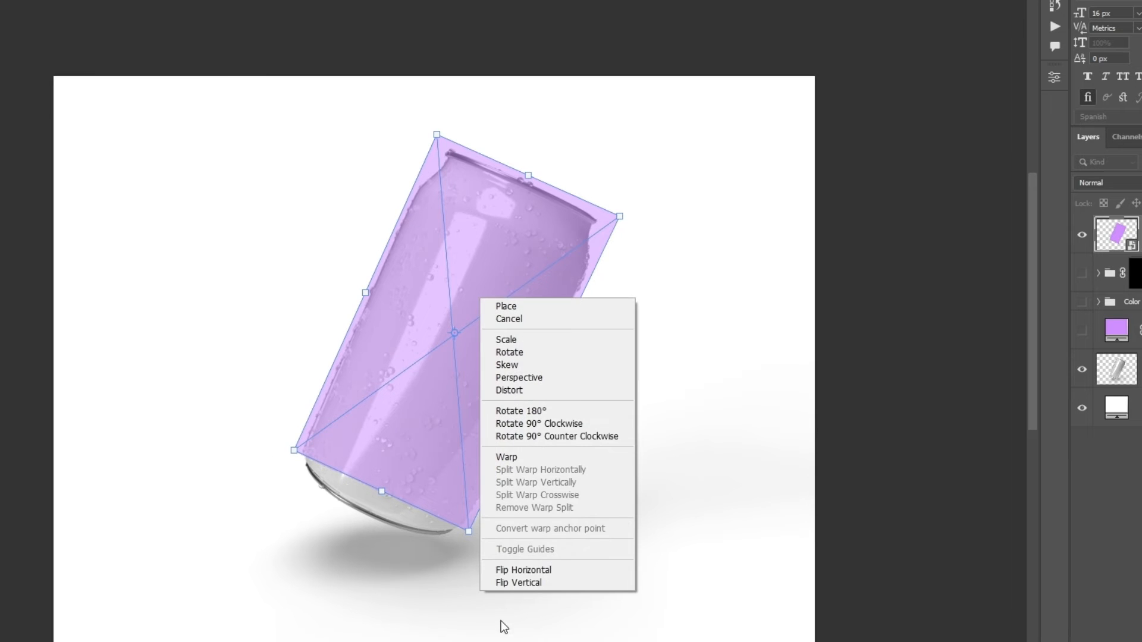
{"action": "left_click", "coordinate": [547, 455]}
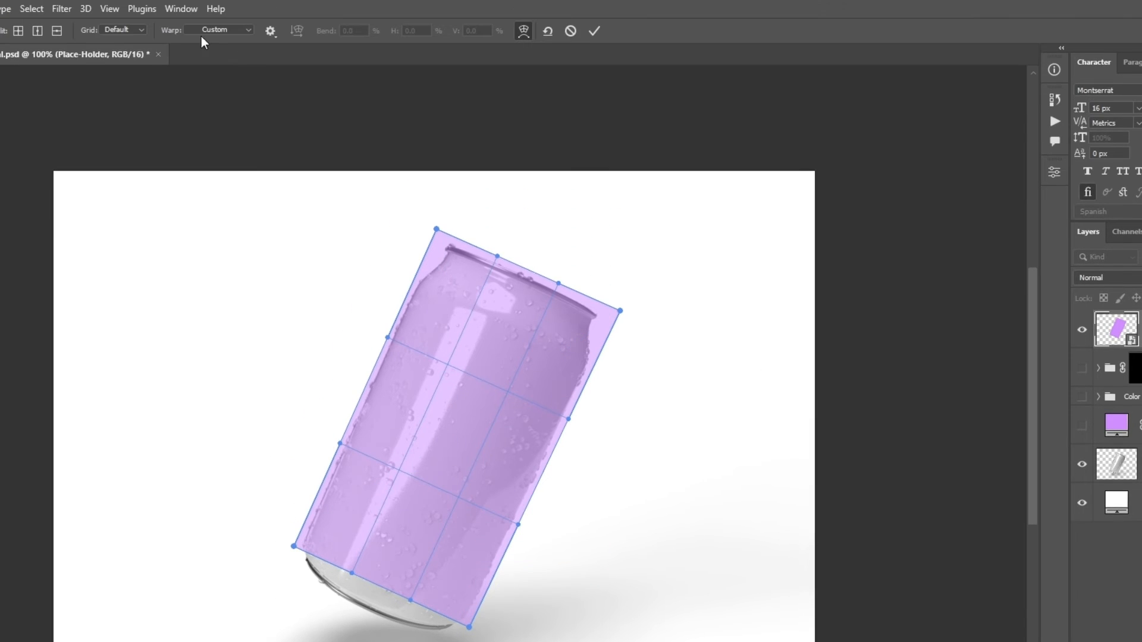
{"action": "left_click", "coordinate": [231, 28]}
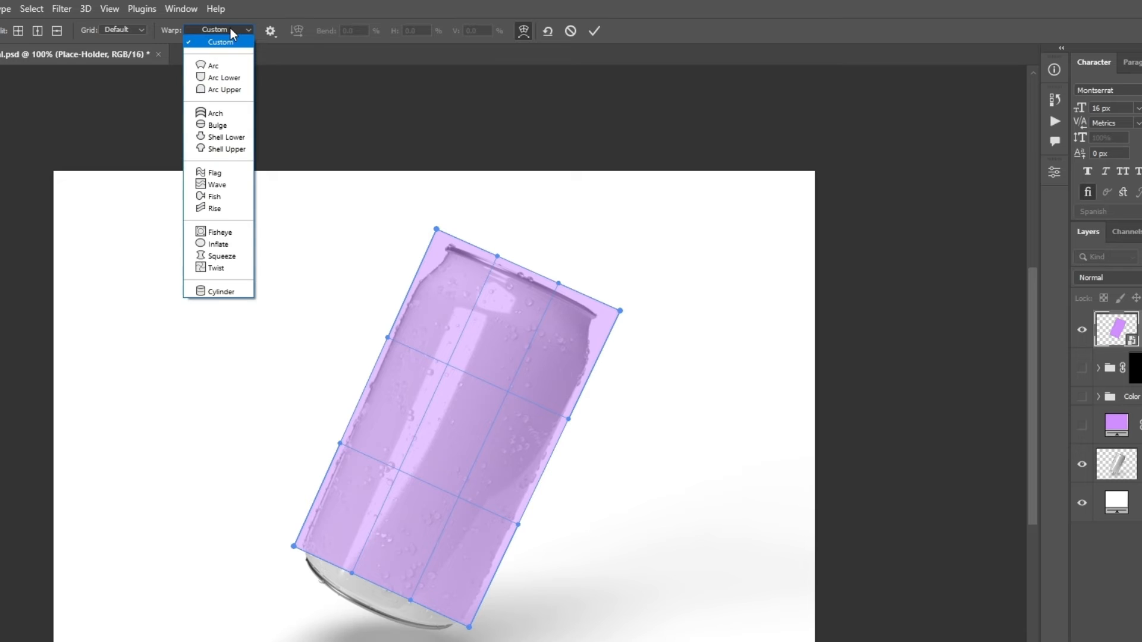
{"action": "left_click", "coordinate": [232, 294]}
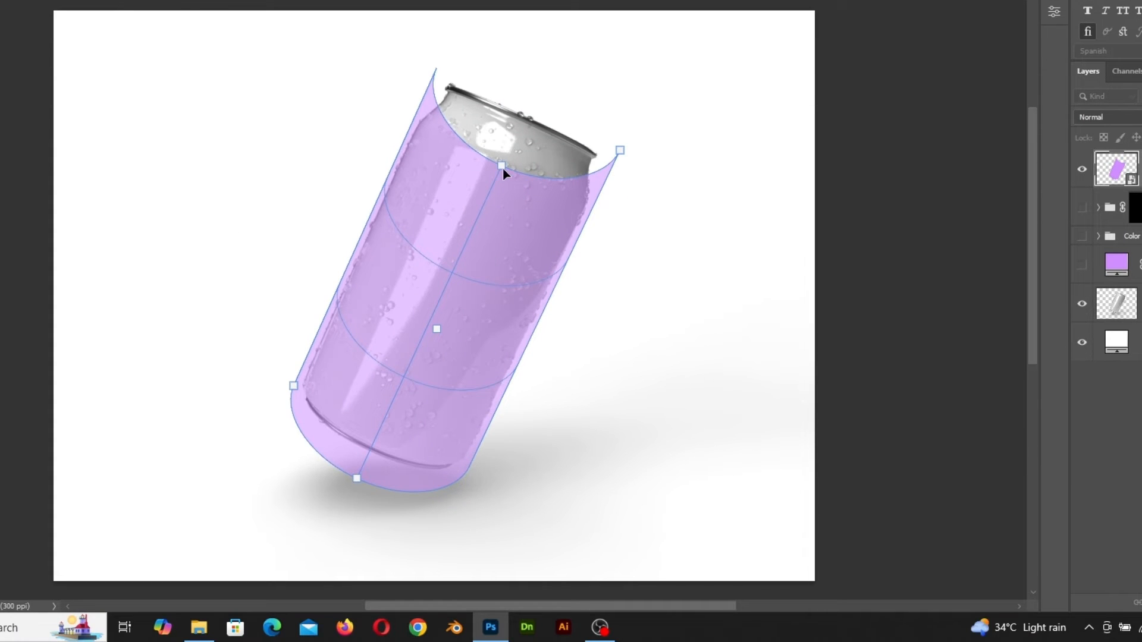
{"action": "left_click_drag", "start_coordinate": [503, 168], "coordinate": [526, 116]}
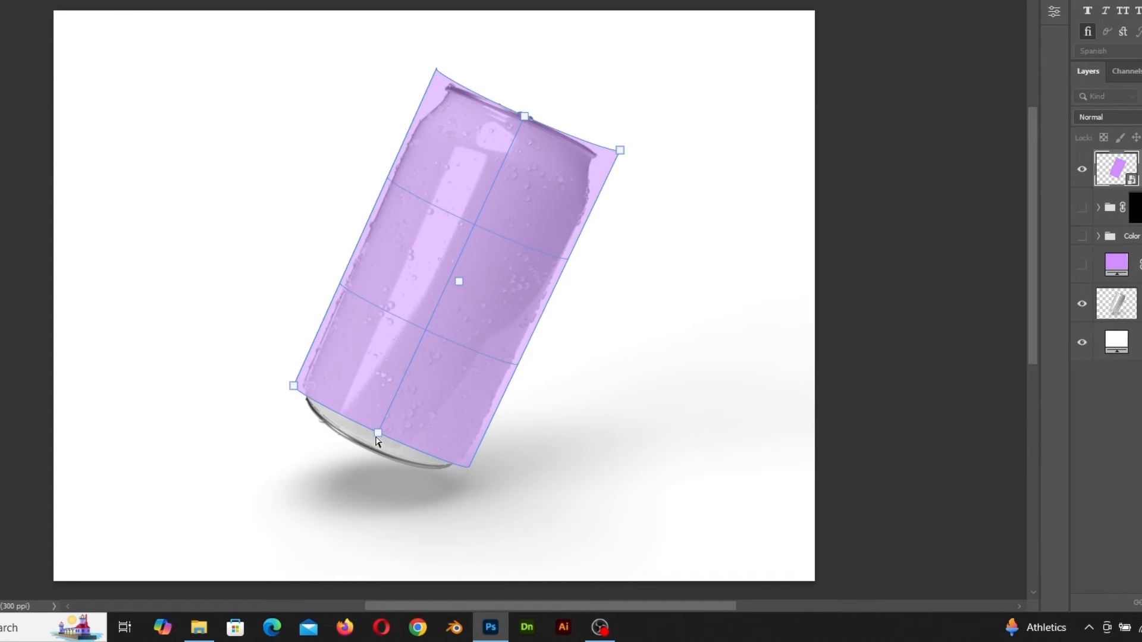
{"action": "left_click_drag", "start_coordinate": [377, 439], "coordinate": [370, 459]}
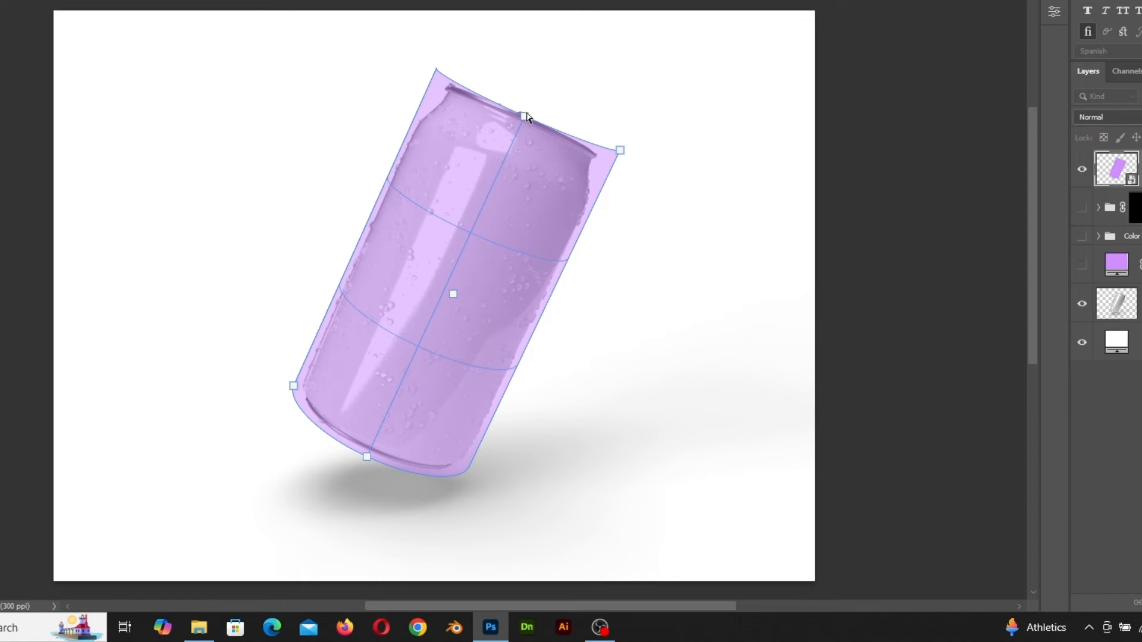
{"action": "left_click_drag", "start_coordinate": [527, 109], "coordinate": [522, 124]}
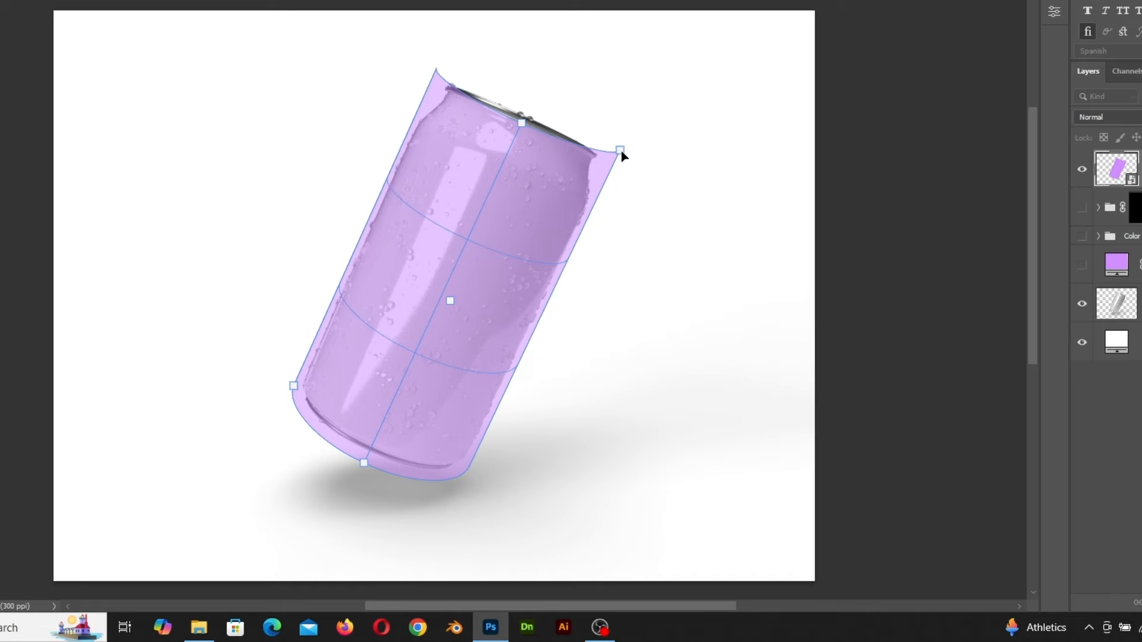
{"action": "mouse_move", "coordinate": [621, 151]}
{"action": "left_mouse_down"}
{"action": "mouse_move", "coordinate": [618, 164]}
{"action": "mouse_move", "coordinate": [619, 145]}
{"action": "left_mouse_up"}
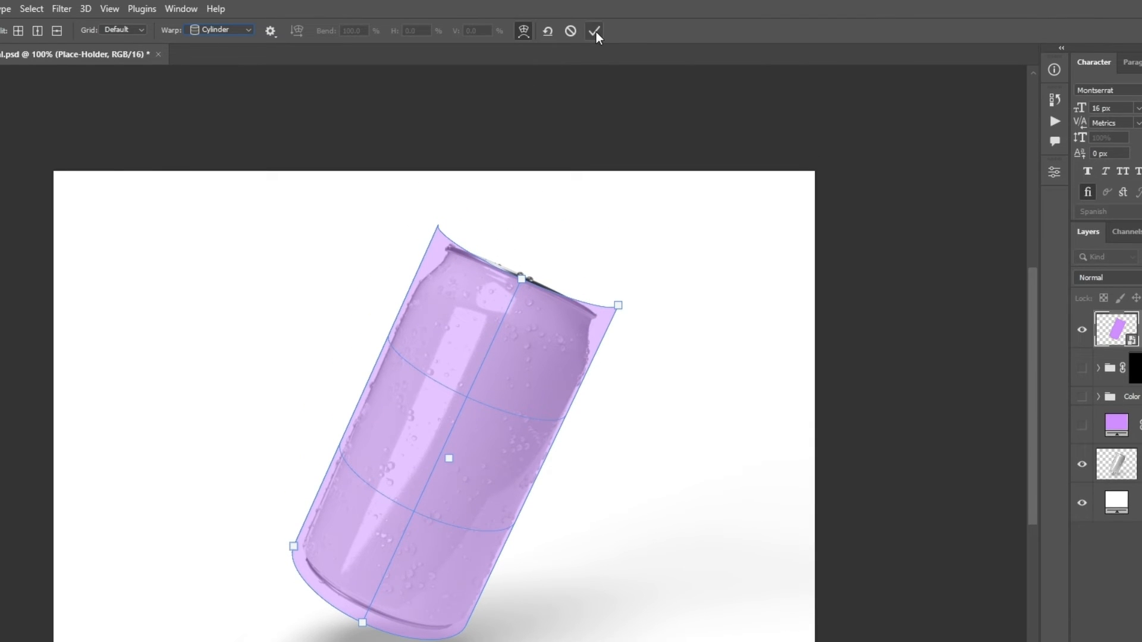
{"action": "left_click", "coordinate": [595, 31]}
Restore the Place-Holder layer's opacity to 100%
{"action": "left_click", "coordinate": [1084, 248]}
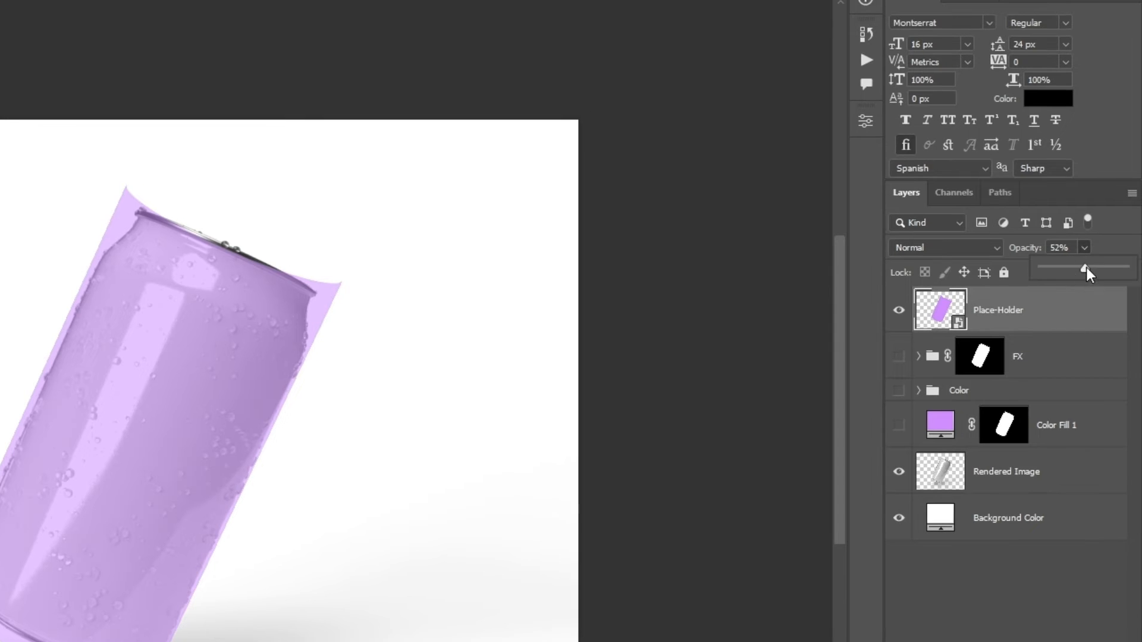
{"action": "left_click_drag", "start_coordinate": [1086, 268], "coordinate": [1135, 255]}
Copy the FX group's mask onto the Place-Holder layer and move that layer below the FX group
{"action": "left_click", "coordinate": [1001, 361]}
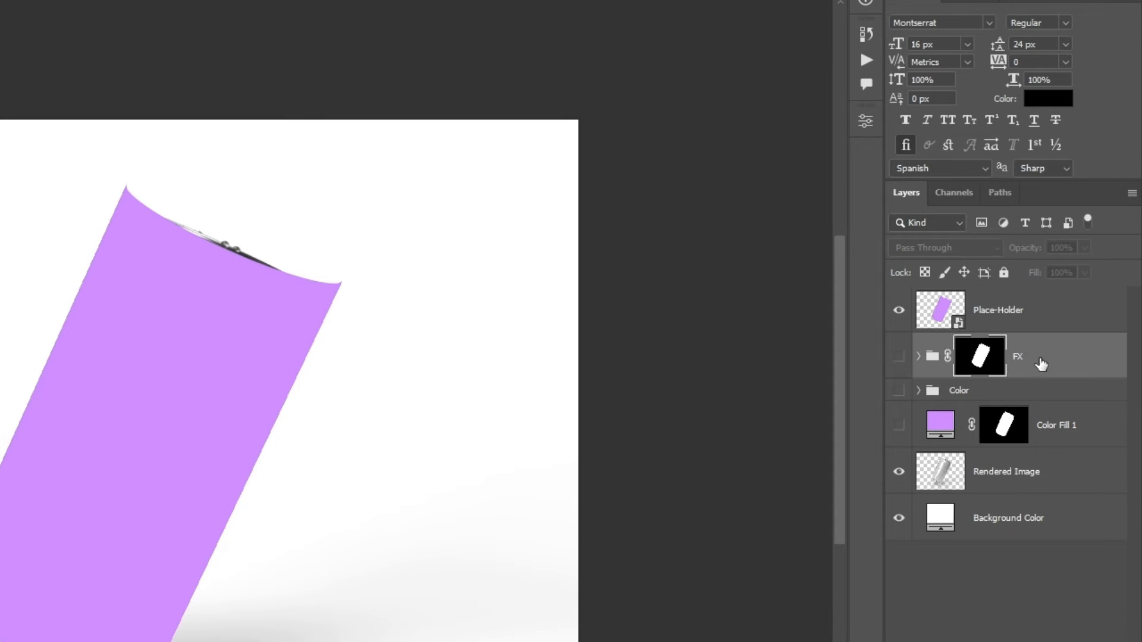
{"action": "left_click_drag", "start_coordinate": [975, 360], "coordinate": [991, 325]}
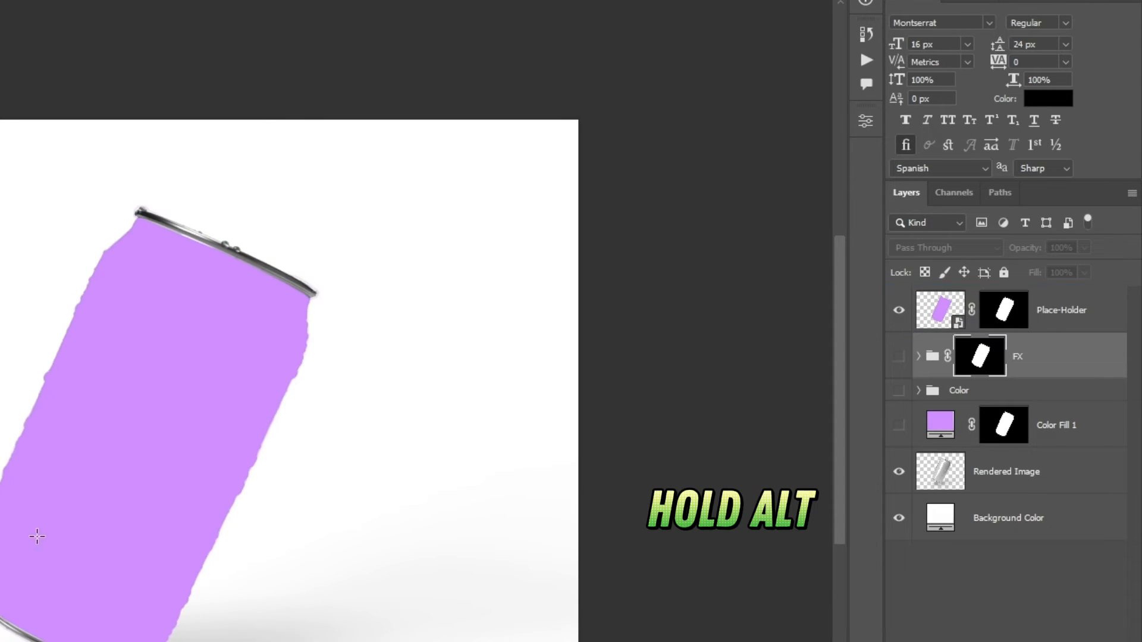
{"action": "left_click_drag", "start_coordinate": [1077, 310], "coordinate": [1086, 387]}
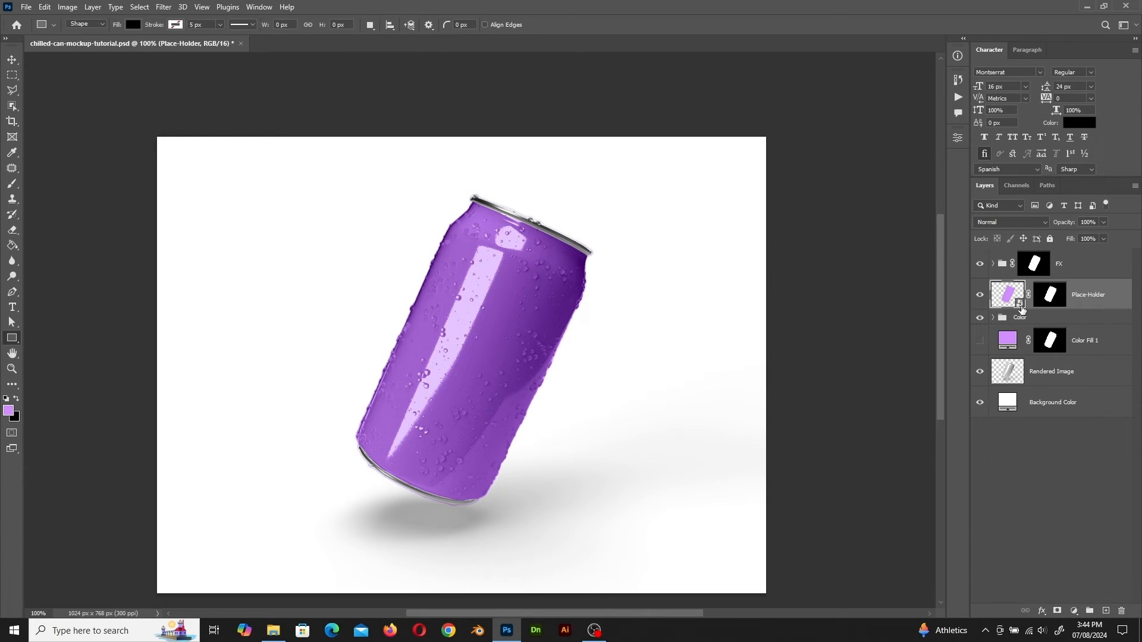
Open the Place-Holder smart object and add the text "I Love Soft Drink" with each word on its own line
{"action": "double_click", "coordinate": [1022, 310]}
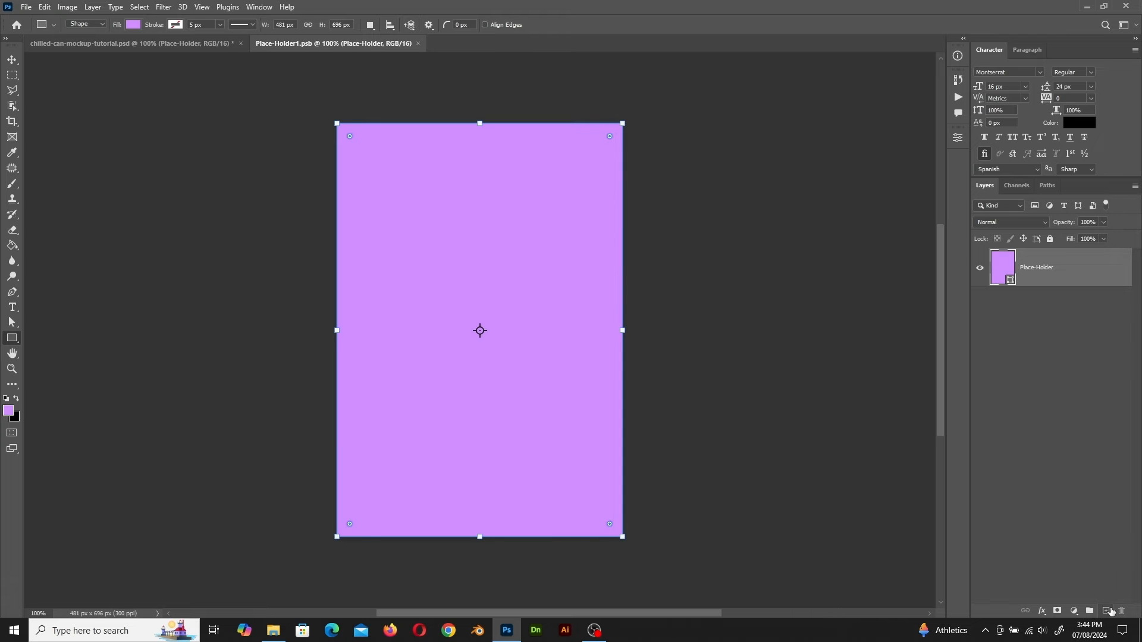
{"action": "left_click", "coordinate": [1106, 611]}
{"action": "key", "text": "t"}
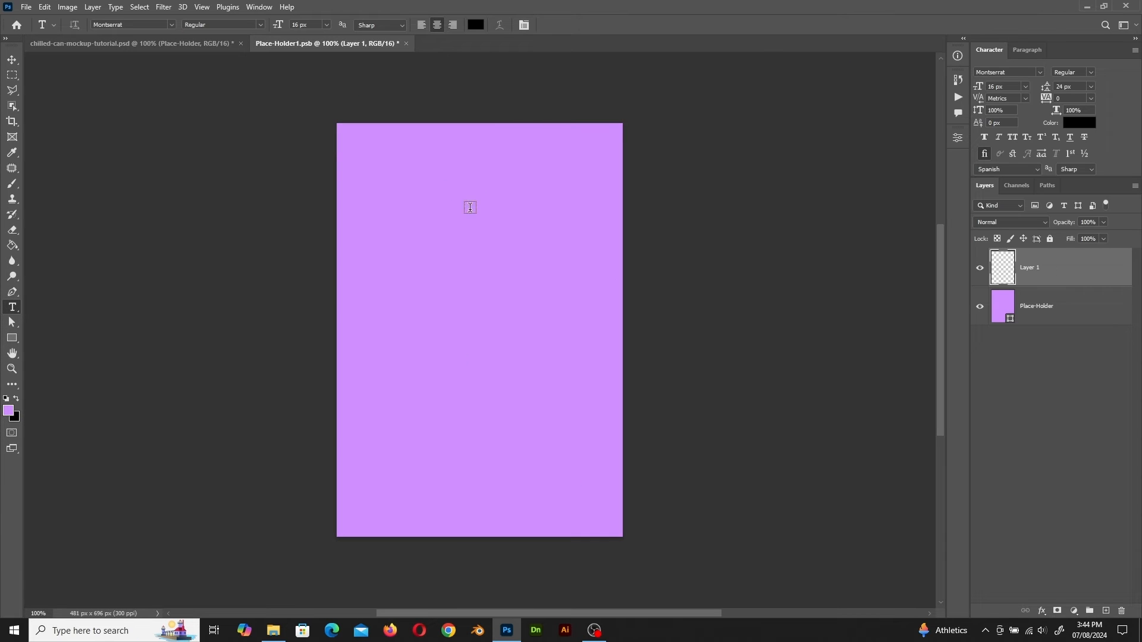
{"action": "left_click", "coordinate": [471, 194]}
{"action": "type", "text": "I"}
{"action": "key", "text": "Return"}
{"action": "type", "text": "Lo"}
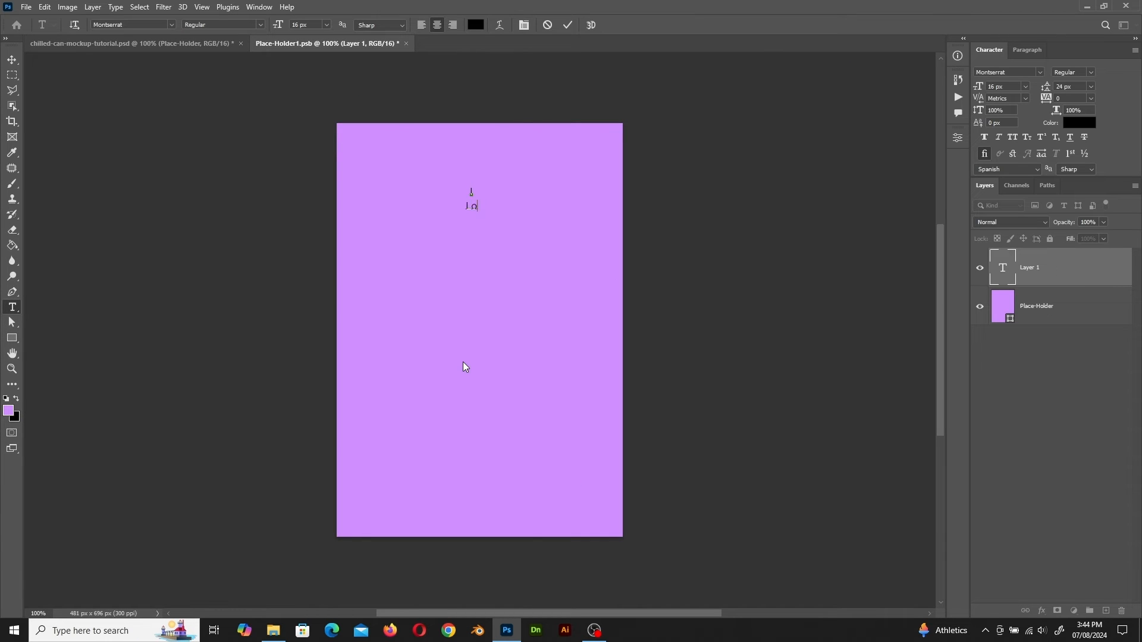
{"action": "type", "text": "ve"}
{"action": "key", "text": "Return"}
{"action": "type", "text": "Soft"}
{"action": "key", "text": "Return"}
{"action": "type", "text": "Drink"}
{"action": "left_click", "coordinate": [529, 77]}
Scale the "I Love Soft Drink" text to about 167 by 339 px and move it to the upper middle of the artwork
{"action": "key", "text": "ctrl+t"}
{"action": "left_click_drag", "start_coordinate": [487, 242], "coordinate": [552, 394]}
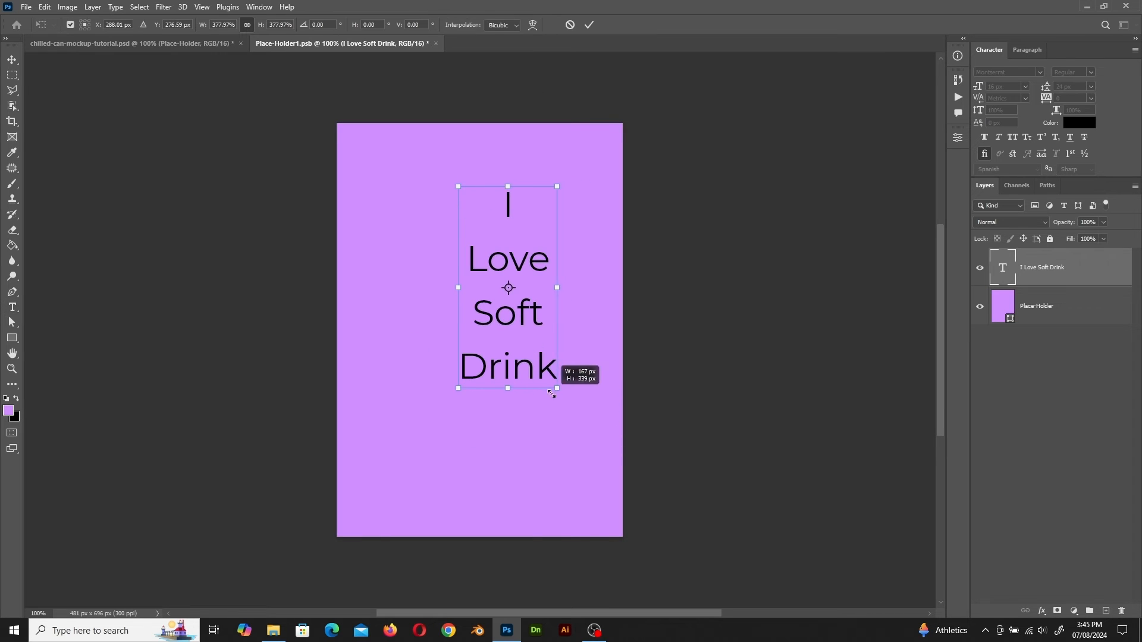
{"action": "left_click_drag", "start_coordinate": [534, 251], "coordinate": [499, 233]}
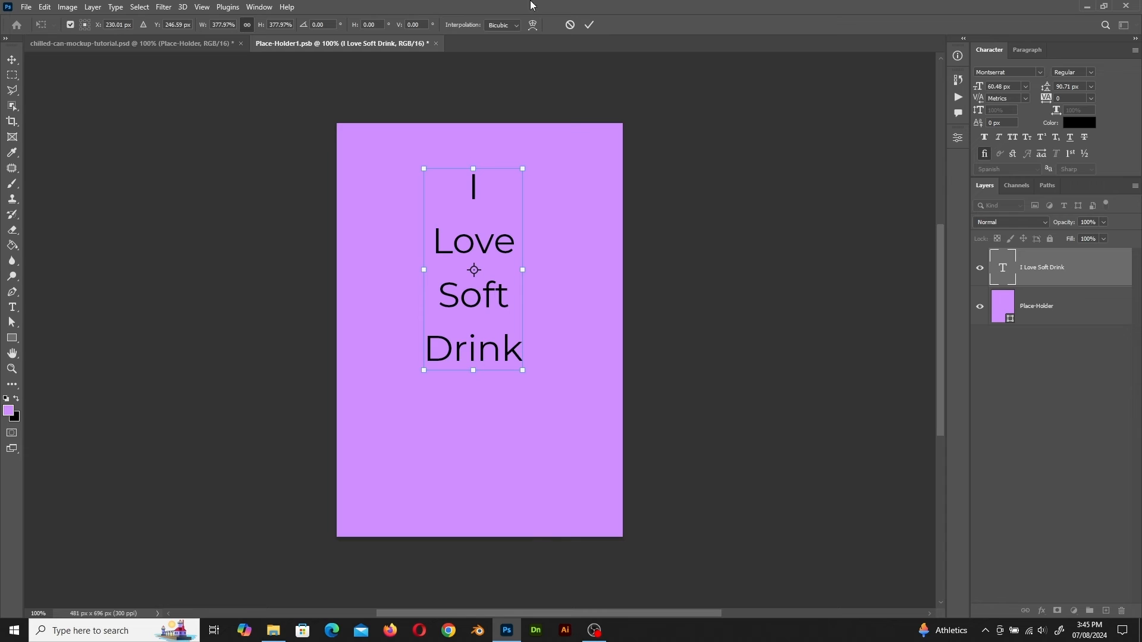
{"action": "left_click", "coordinate": [589, 24]}
Format the "I Love Soft Drink" text in the Againts font at 96 px with All Caps
{"action": "left_click", "coordinate": [1040, 72]}
{"action": "left_click", "coordinate": [1012, 113]}
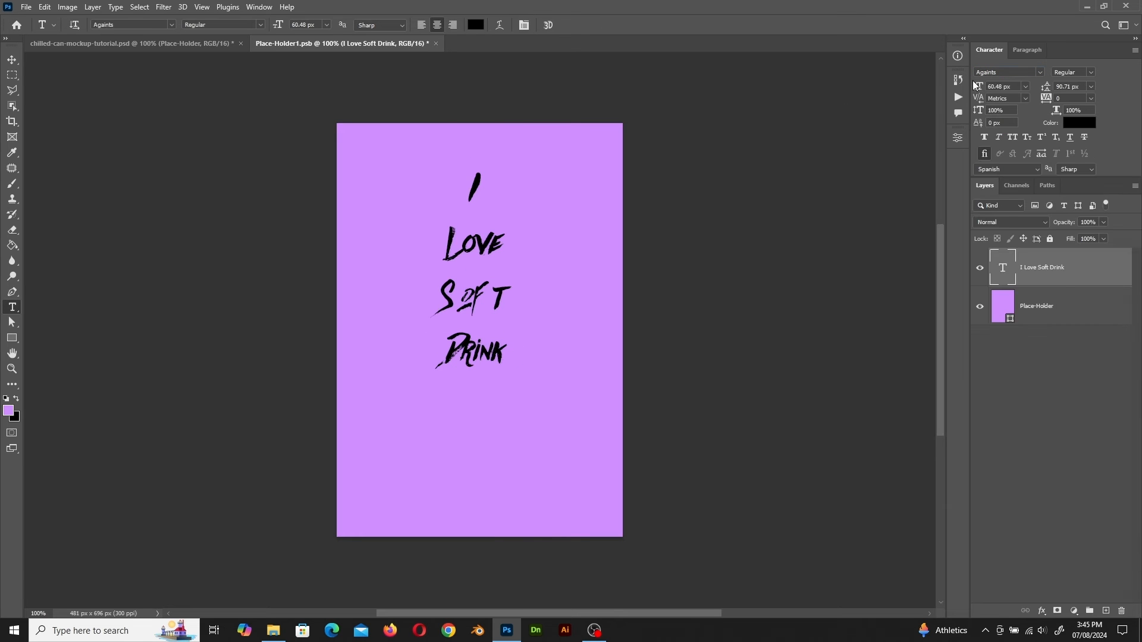
{"action": "left_click_drag", "start_coordinate": [977, 85], "coordinate": [986, 92]}
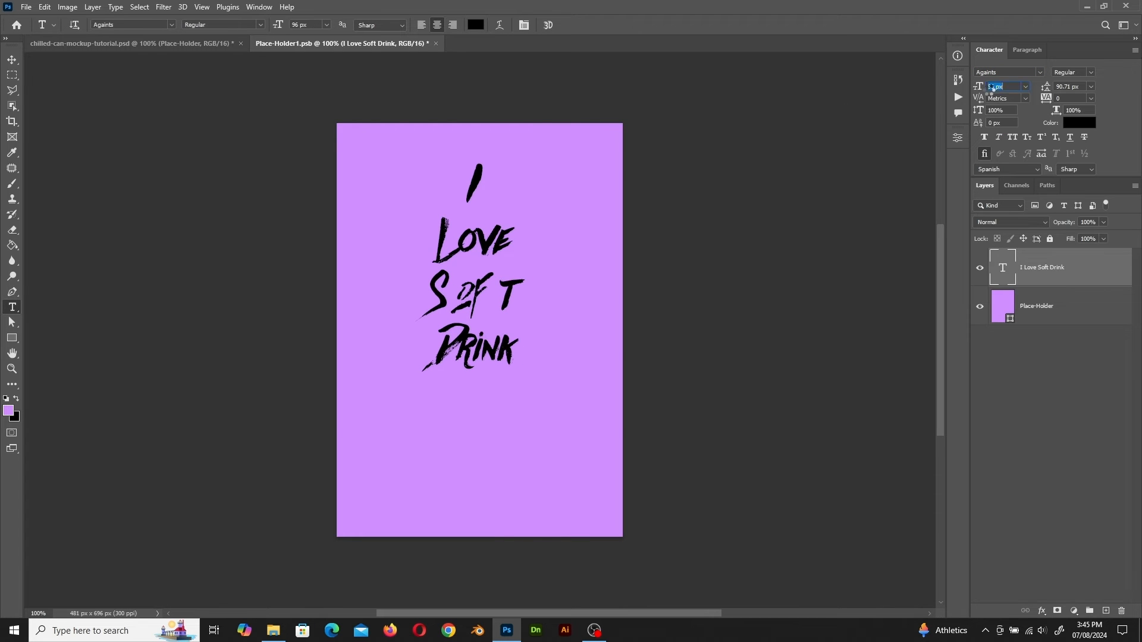
{"action": "left_click", "coordinate": [1013, 138]}
Set the heading text's tracking to 50 and move it slightly down on the artwork
{"action": "left_click", "coordinate": [1091, 98]}
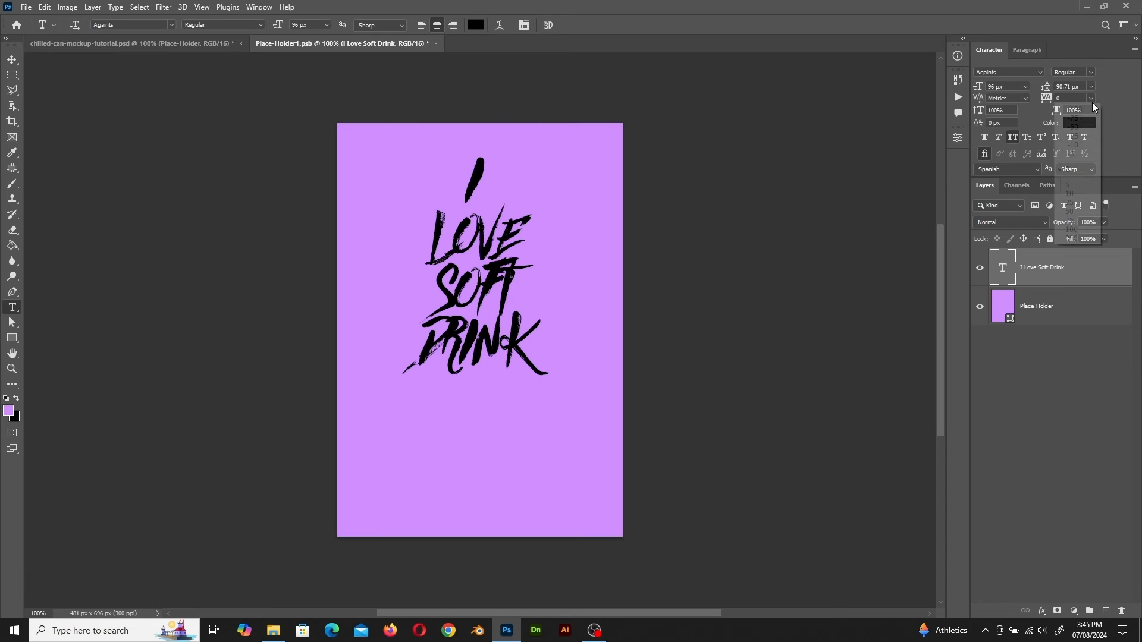
{"action": "left_click", "coordinate": [1071, 210]}
{"action": "key", "text": "v"}
{"action": "left_click_drag", "start_coordinate": [480, 275], "coordinate": [479, 289]}
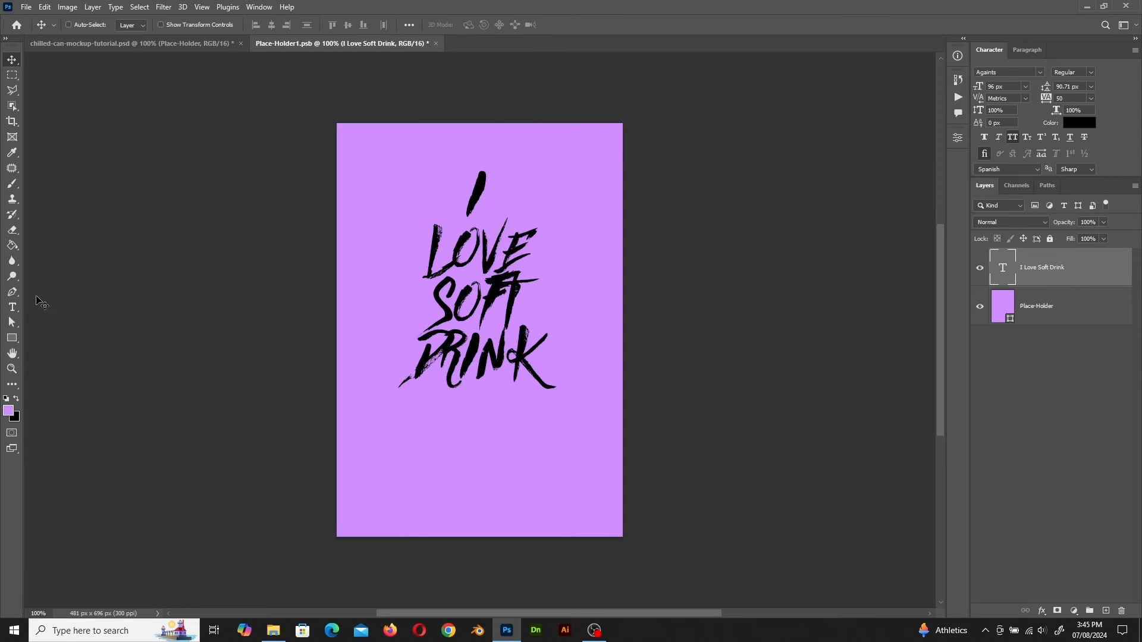
Add a lorem ipsum paragraph text box below the heading, set in Montserrat at 14 px
{"action": "left_click", "coordinate": [11, 308]}
{"action": "left_click_drag", "start_coordinate": [389, 421], "coordinate": [565, 472]}
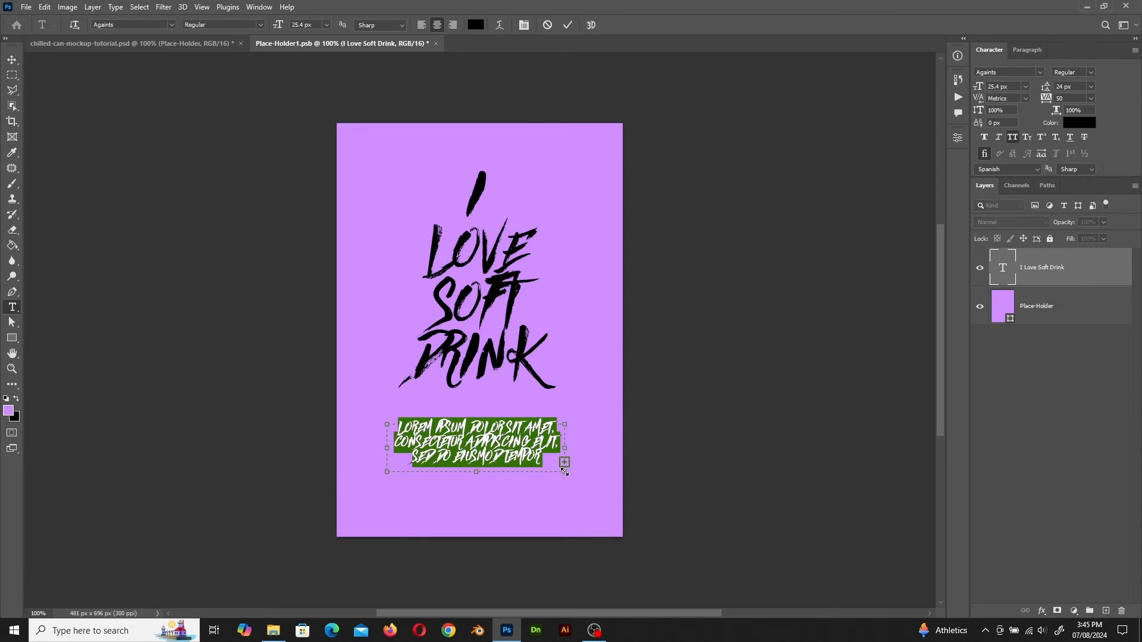
{"action": "type", "text": "14"}
{"action": "key", "text": "Return"}
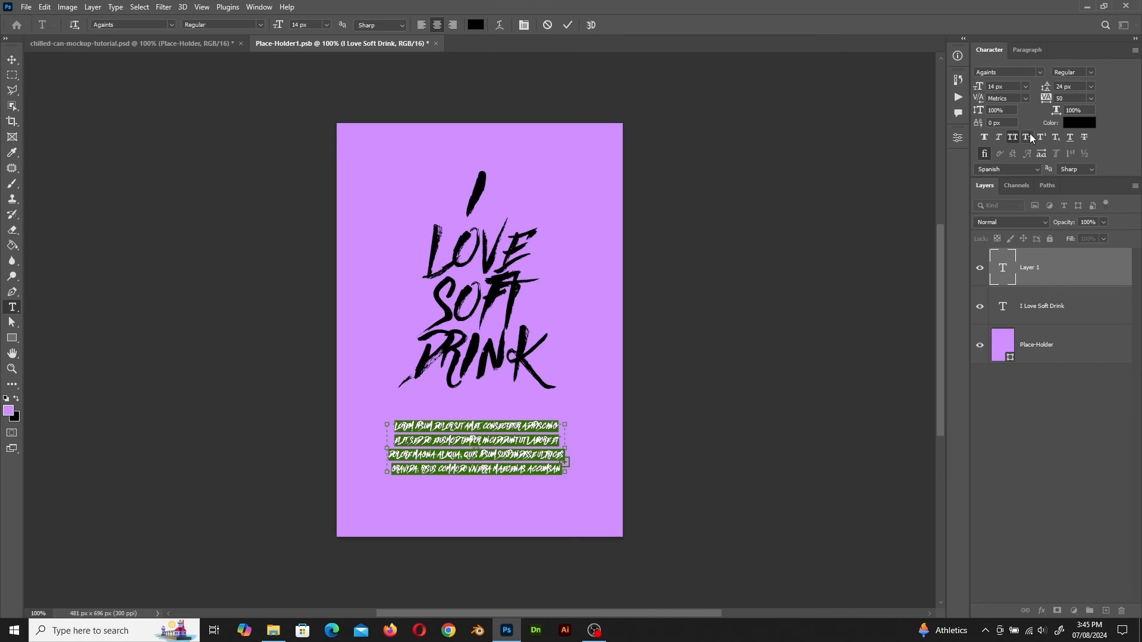
{"action": "left_click", "coordinate": [1040, 72]}
{"action": "left_click", "coordinate": [954, 121]}
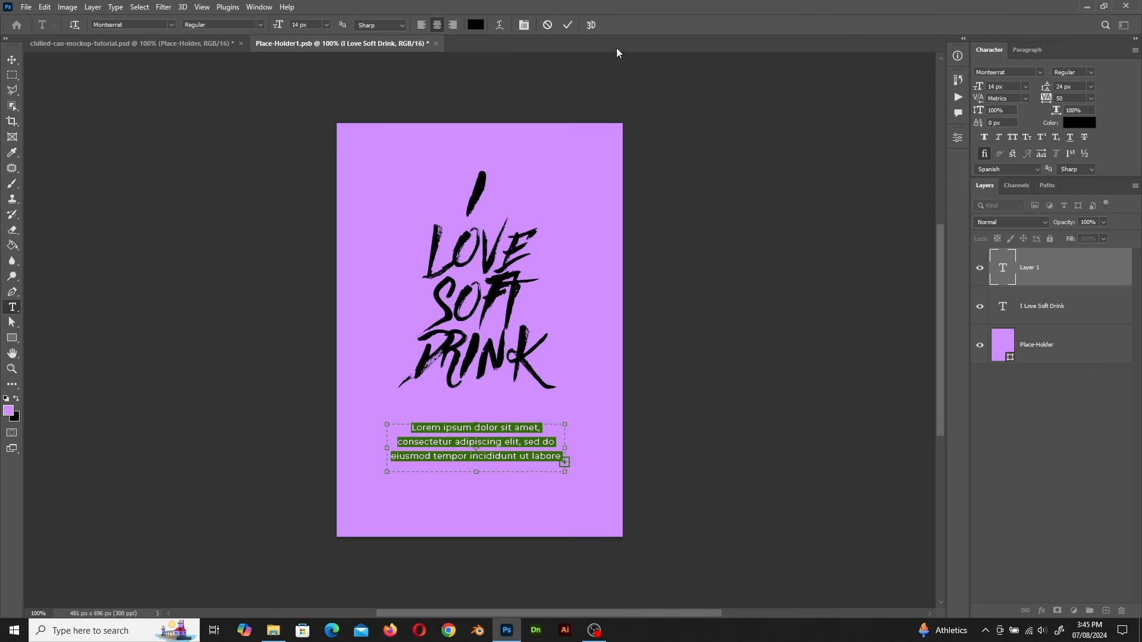
Set the lorem ipsum paragraph's leading to 18 px and commit the text
{"action": "left_click", "coordinate": [1091, 87]}
{"action": "left_click", "coordinate": [1087, 180]}
{"action": "left_click", "coordinate": [568, 24]}
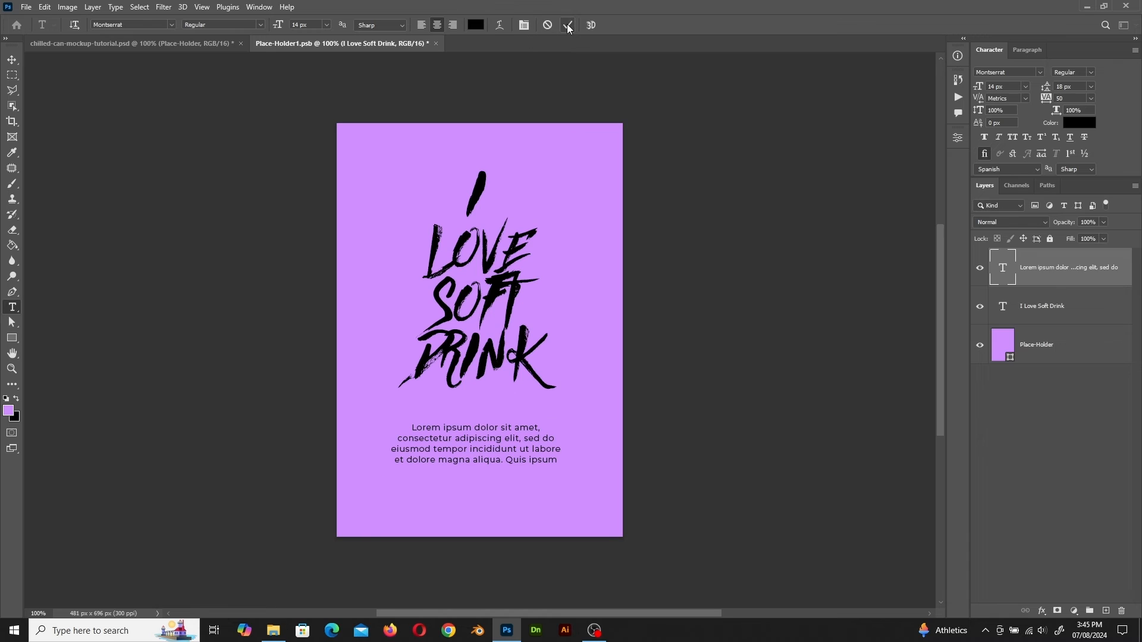
Save the Place-Holder artwork and return to the chilled-can-mockup-tutorial document
{"action": "key", "text": "ctrl+s"}
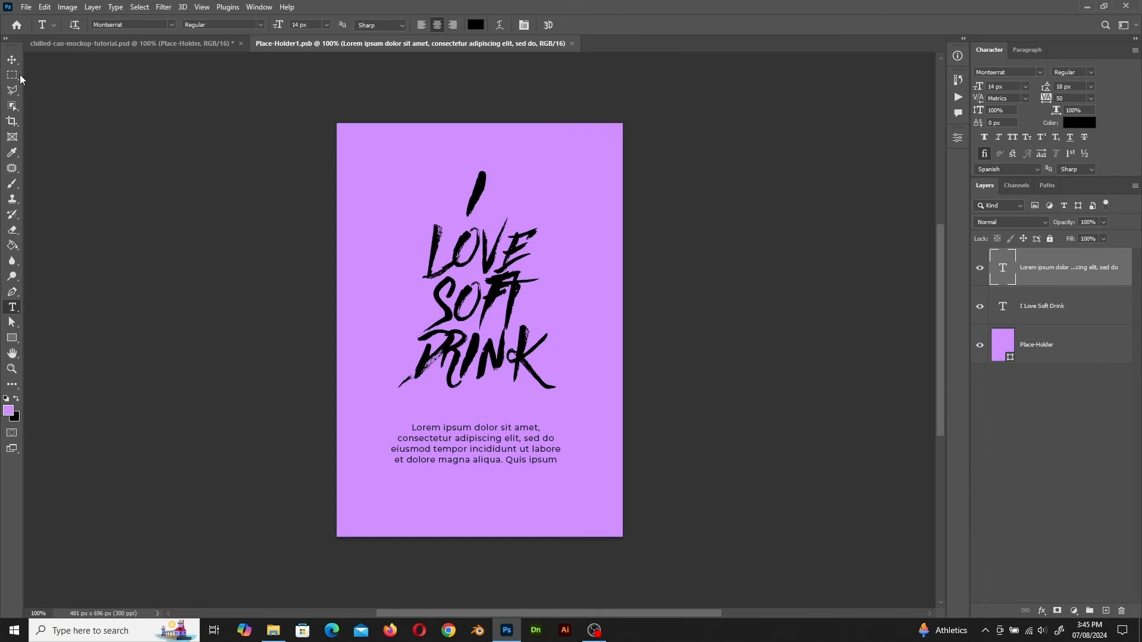
{"action": "left_click", "coordinate": [11, 60]}
{"action": "left_click", "coordinate": [151, 44]}
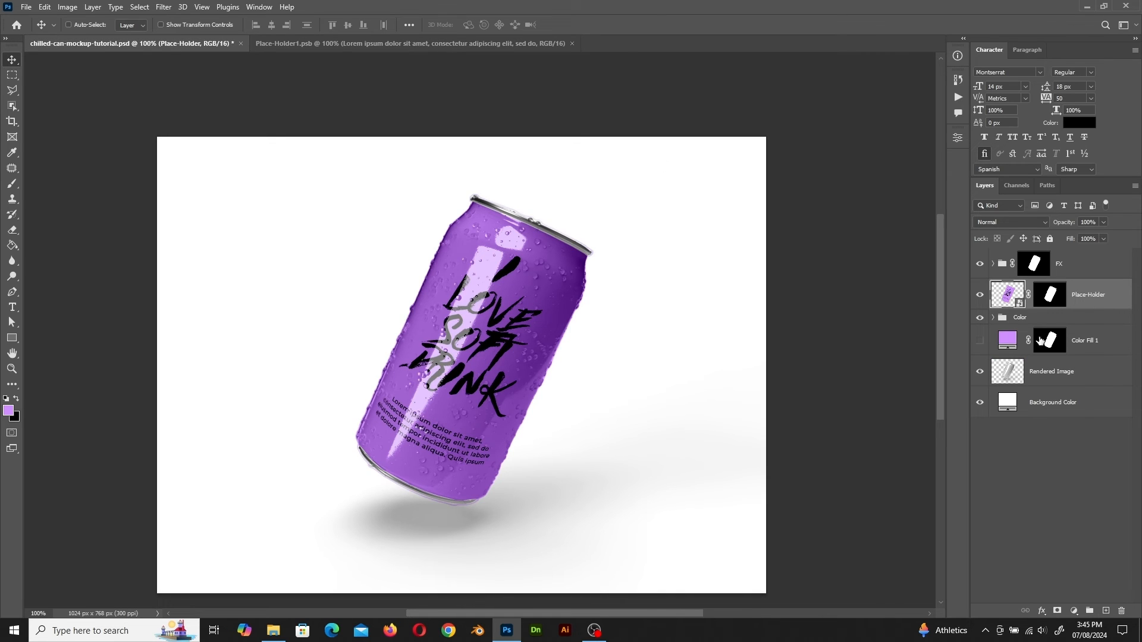
Hide the purple Place-Holder background layer in the smart object artwork, save it, and return to the can mockup
{"action": "left_click", "coordinate": [381, 40]}
{"action": "left_click", "coordinate": [980, 346]}
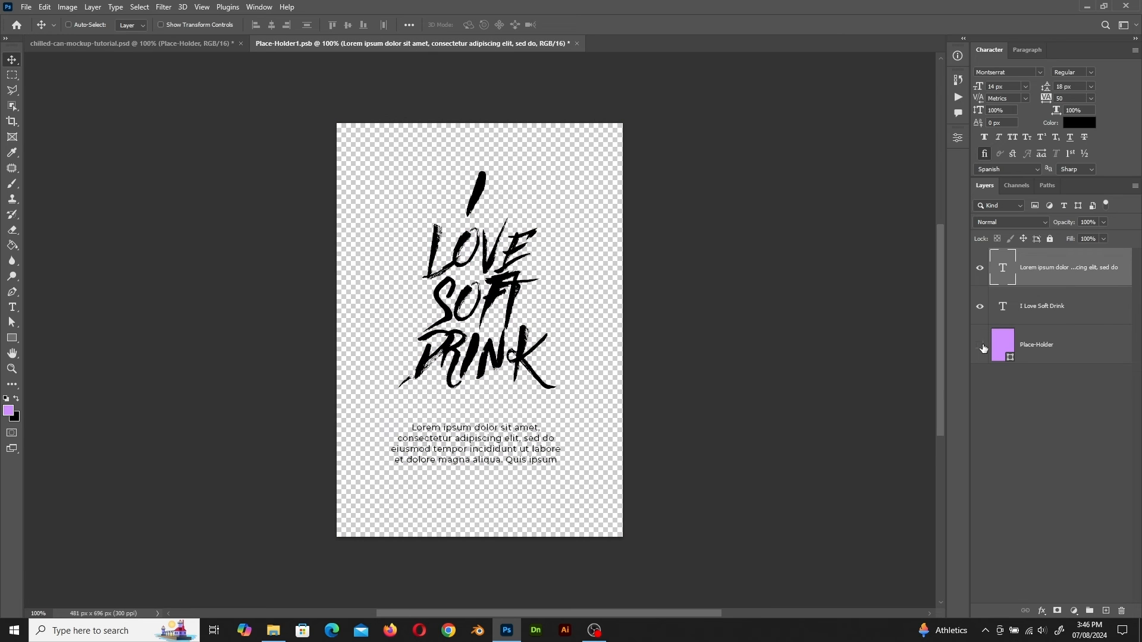
{"action": "key", "text": "ctrl+s"}
{"action": "left_click", "coordinate": [202, 48]}
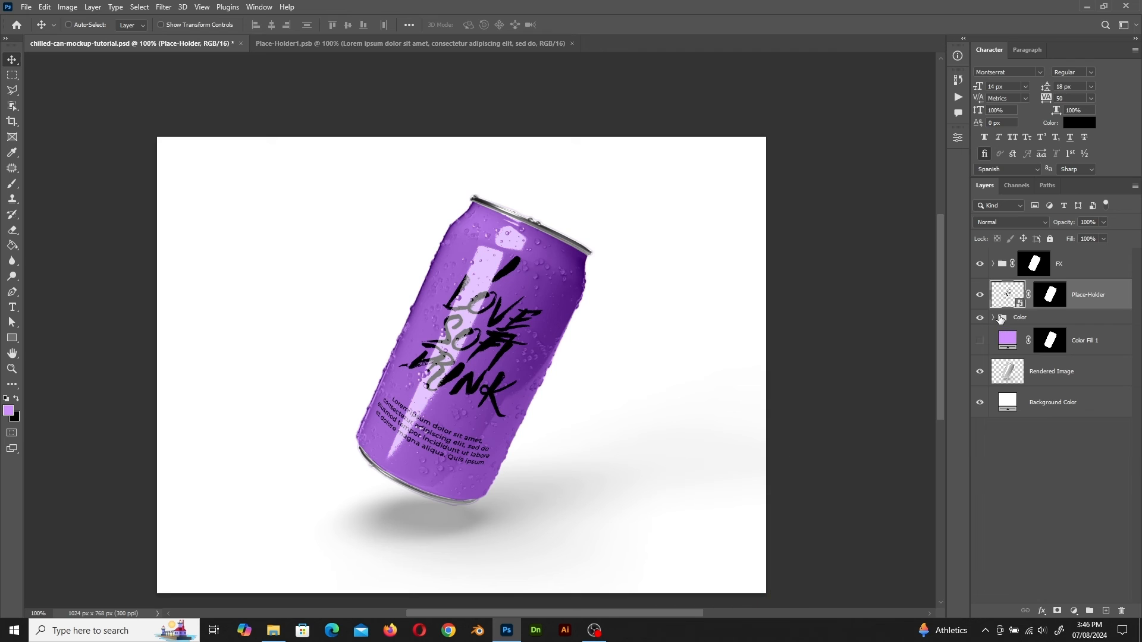
Change the can body colour to light green d0ff8e on the Color Fill 1 copy layer in the Color group
{"action": "left_click", "coordinate": [992, 317]}
{"action": "double_click", "coordinate": [1023, 375]}
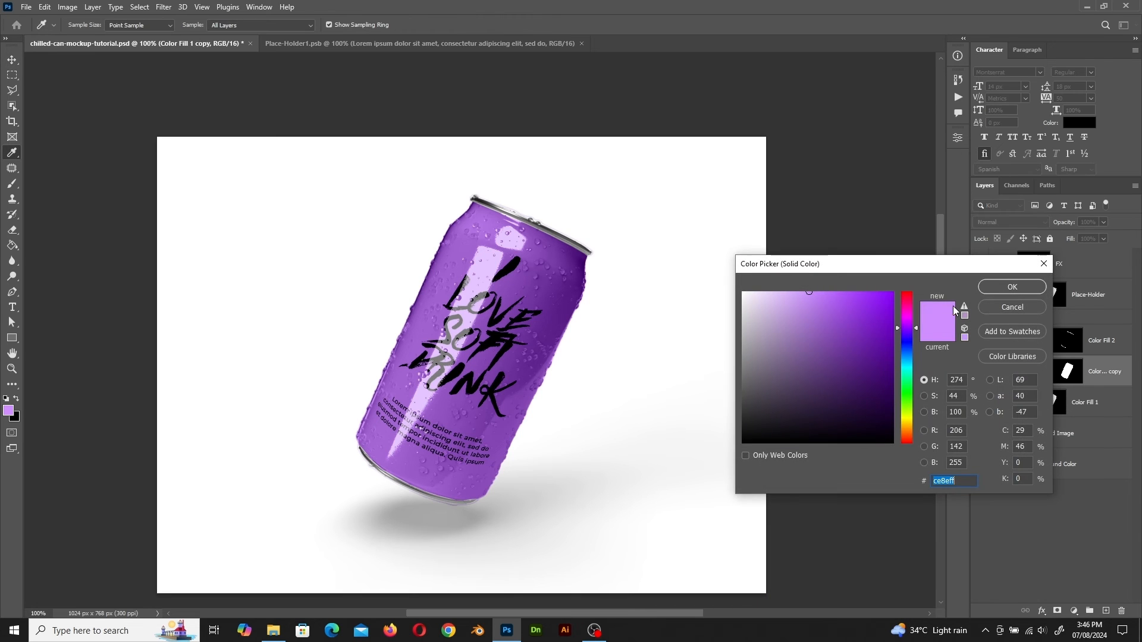
{"action": "left_click_drag", "start_coordinate": [915, 329], "coordinate": [923, 412]}
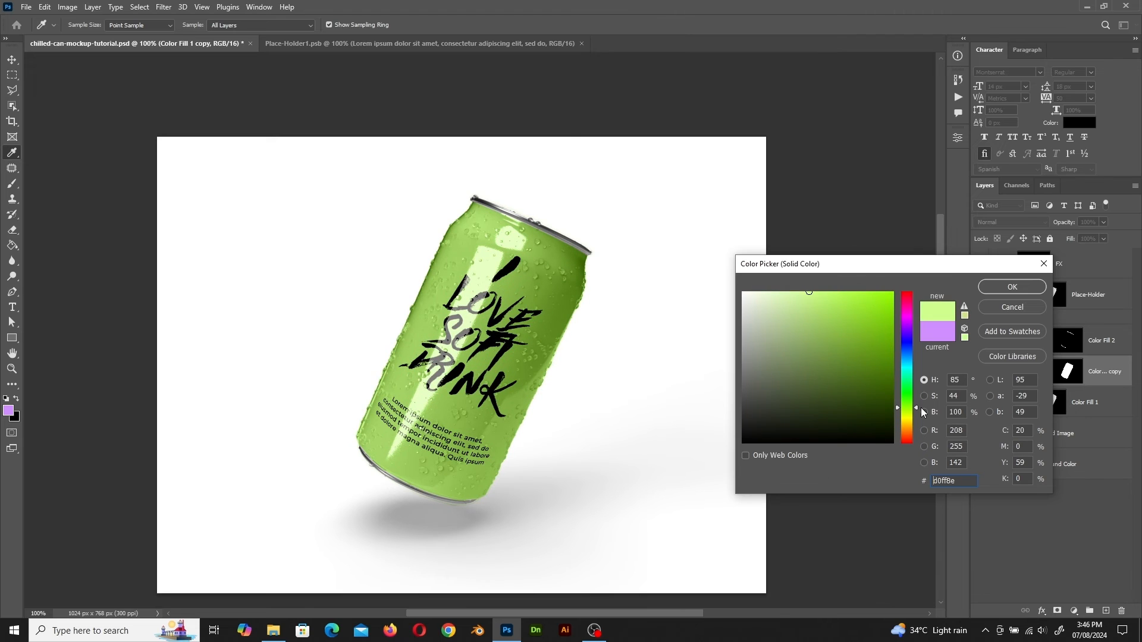
{"action": "left_click", "coordinate": [1020, 289]}
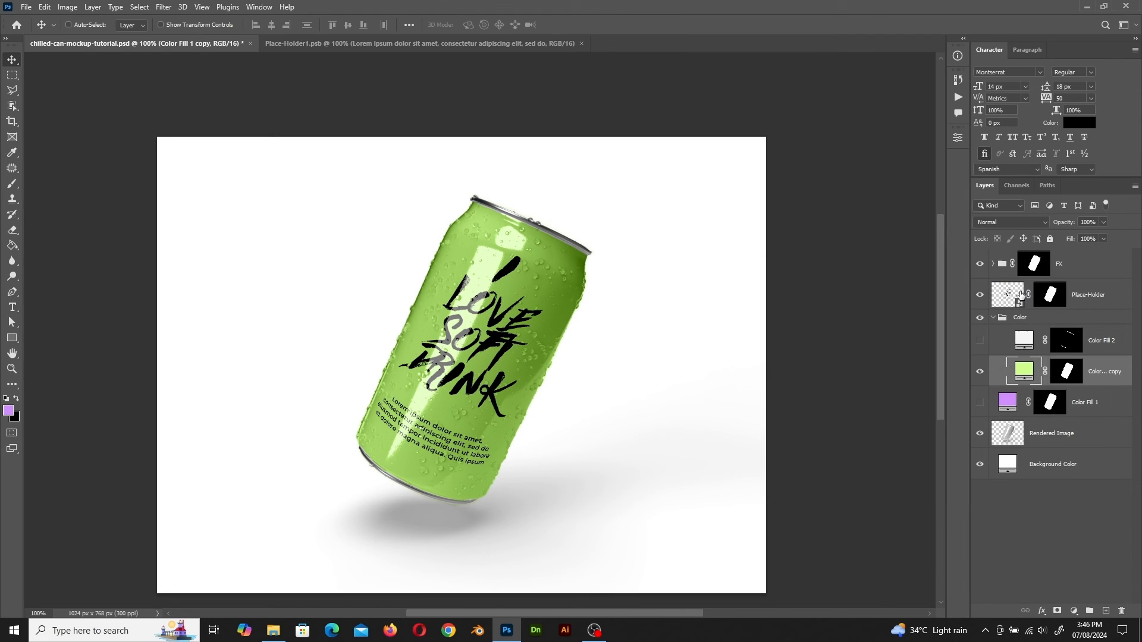
{"action": "left_click", "coordinate": [1025, 438]}
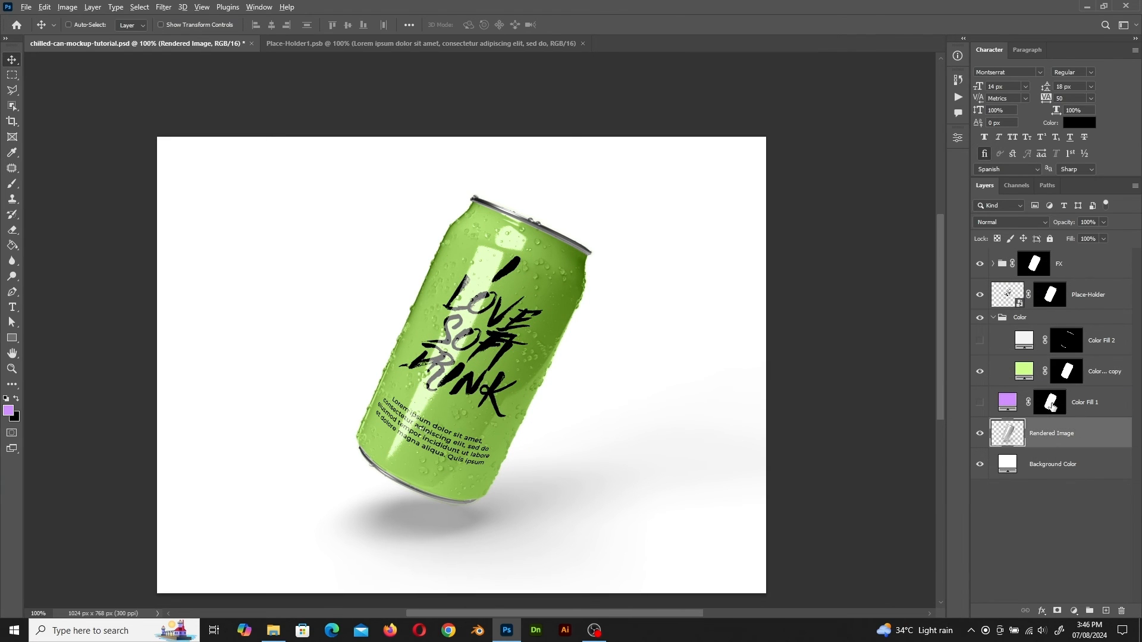
{"action": "left_click_drag", "start_coordinate": [1053, 407], "coordinate": [1055, 435]}
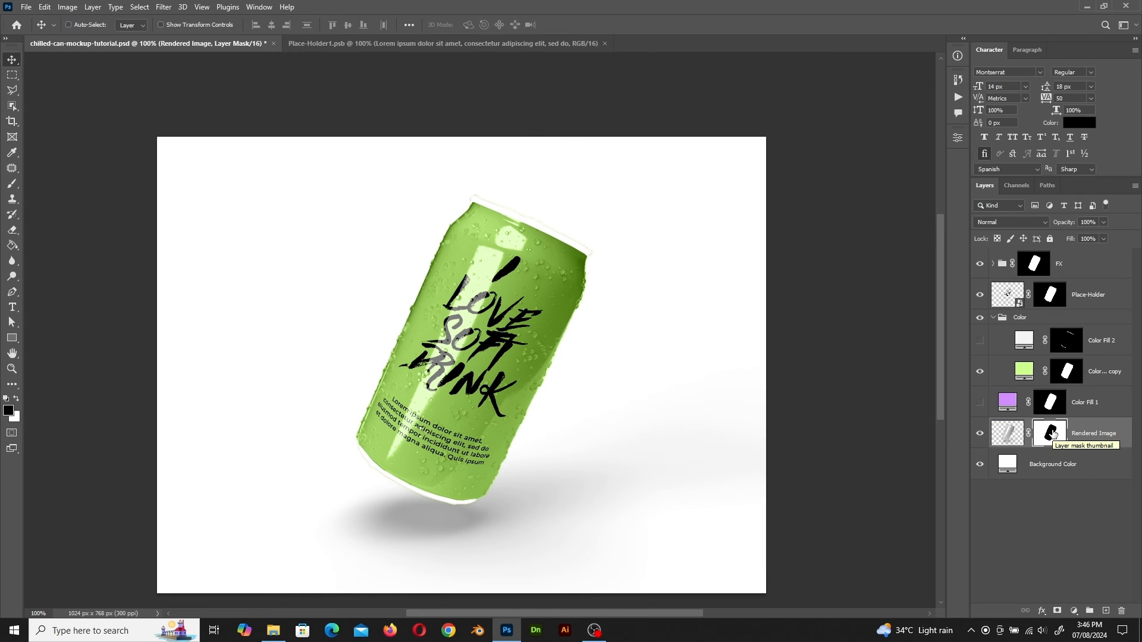
{"action": "key", "text": "ctrl+z"}
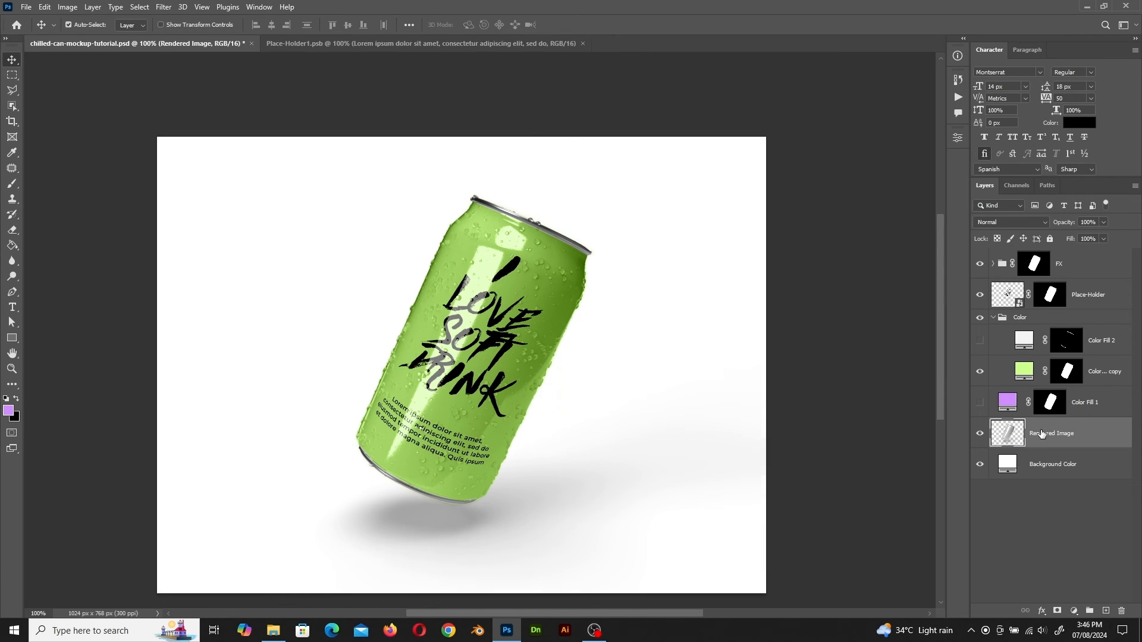
Duplicate the Rendered Image layer under the name "shadow"
{"action": "right_click", "coordinate": [1041, 440]}
{"action": "left_click", "coordinate": [959, 171]}
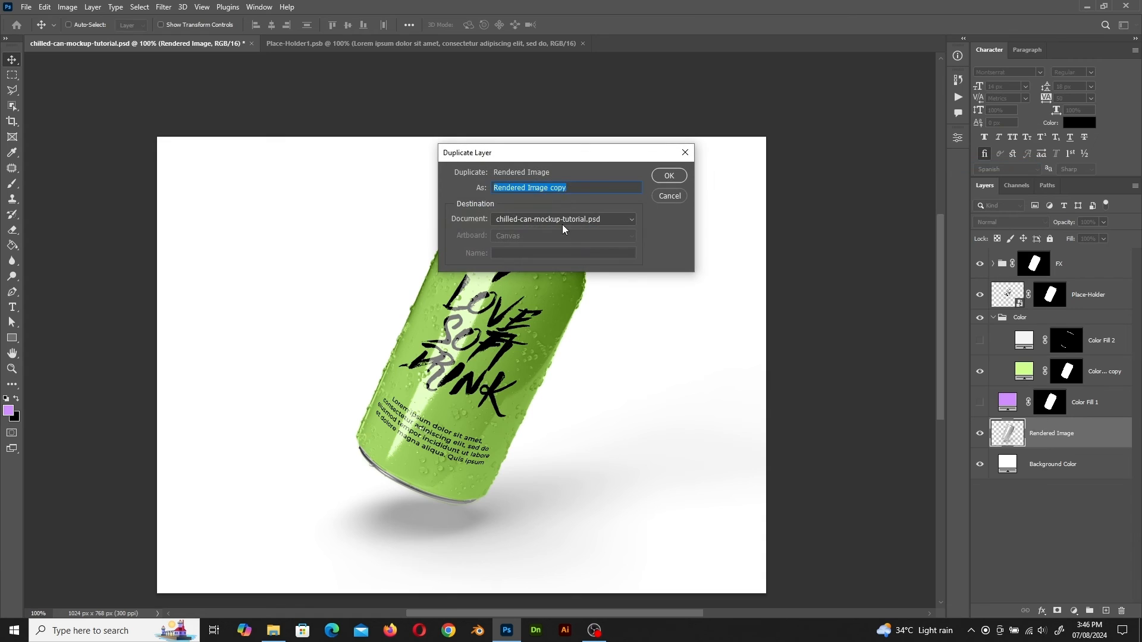
{"action": "type", "text": "shadow"}
{"action": "key", "text": "Return"}
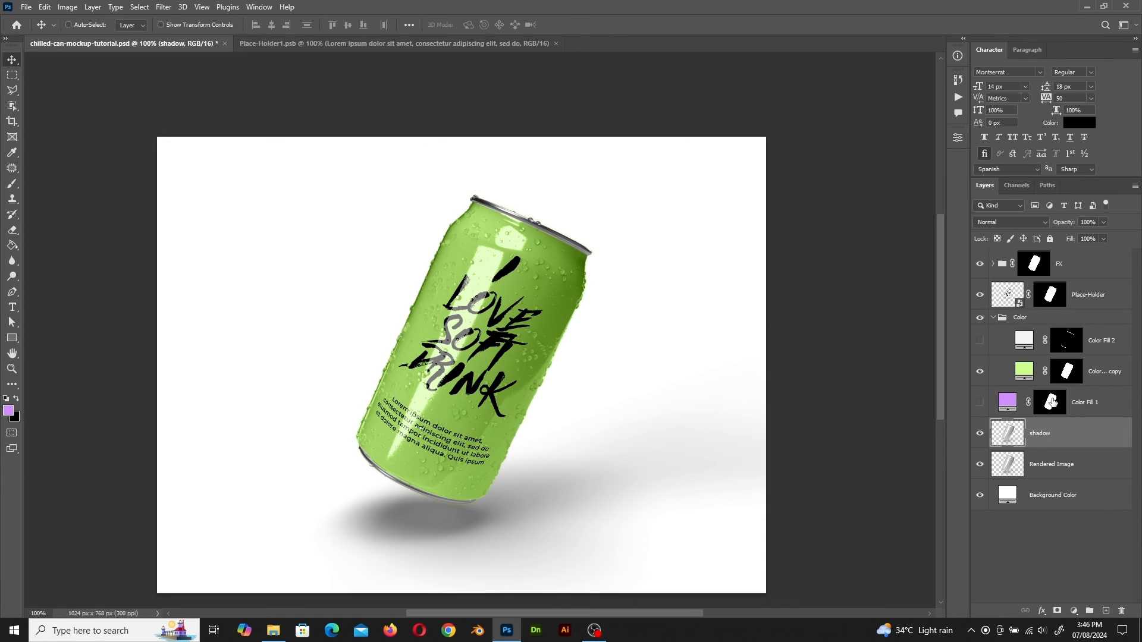
Give the shadow layer an inverted copy of the can mask and set its blend mode to Multiply
{"action": "left_click_drag", "start_coordinate": [1062, 373], "coordinate": [1057, 439]}
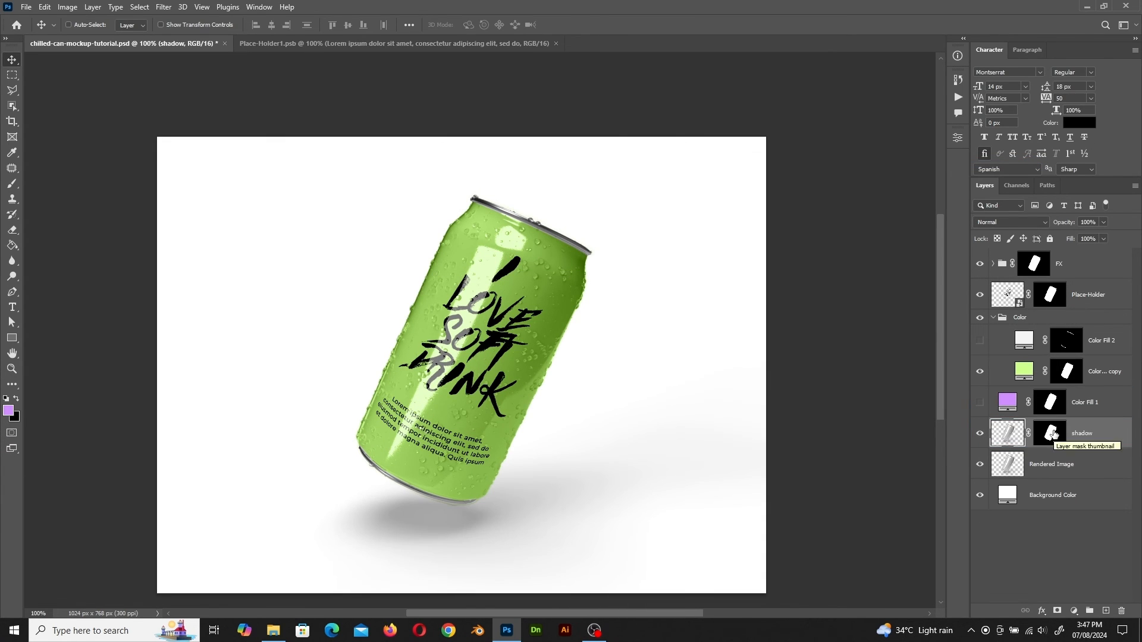
{"action": "key", "text": "ctrl+i"}
{"action": "left_click", "coordinate": [1022, 434]}
{"action": "left_click", "coordinate": [1011, 222]}
{"action": "left_click", "coordinate": [992, 268]}
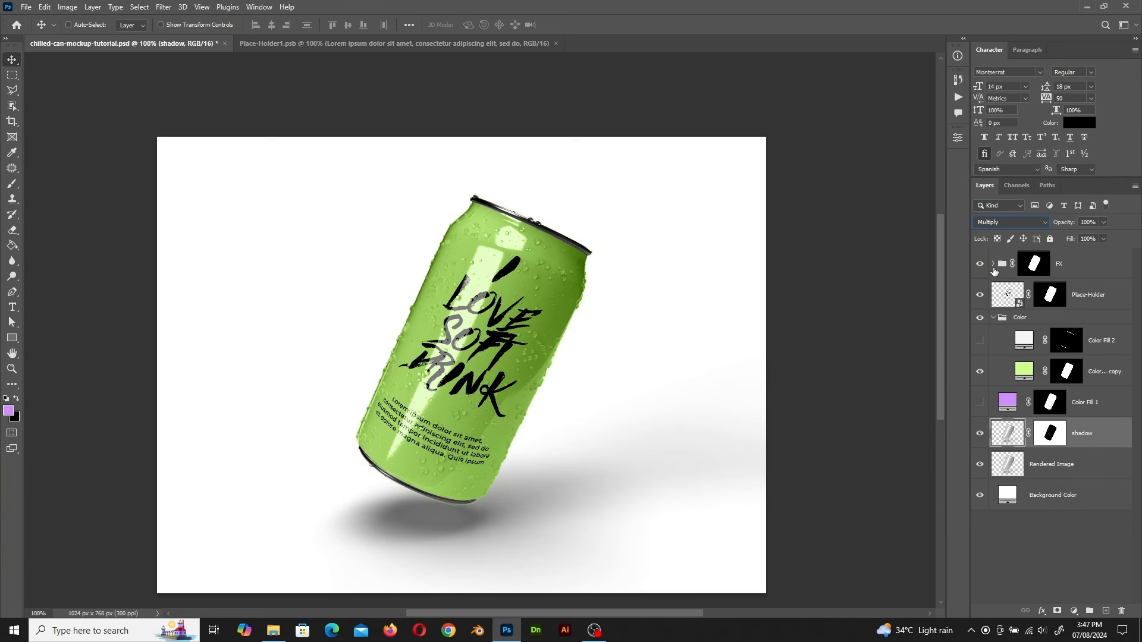
Change the Background Color fill to a medium green, 688e36, starting from a colour sampled on the can
{"action": "left_click", "coordinate": [1053, 476]}
{"action": "double_click", "coordinate": [1008, 494]}
{"action": "left_click", "coordinate": [572, 252]}
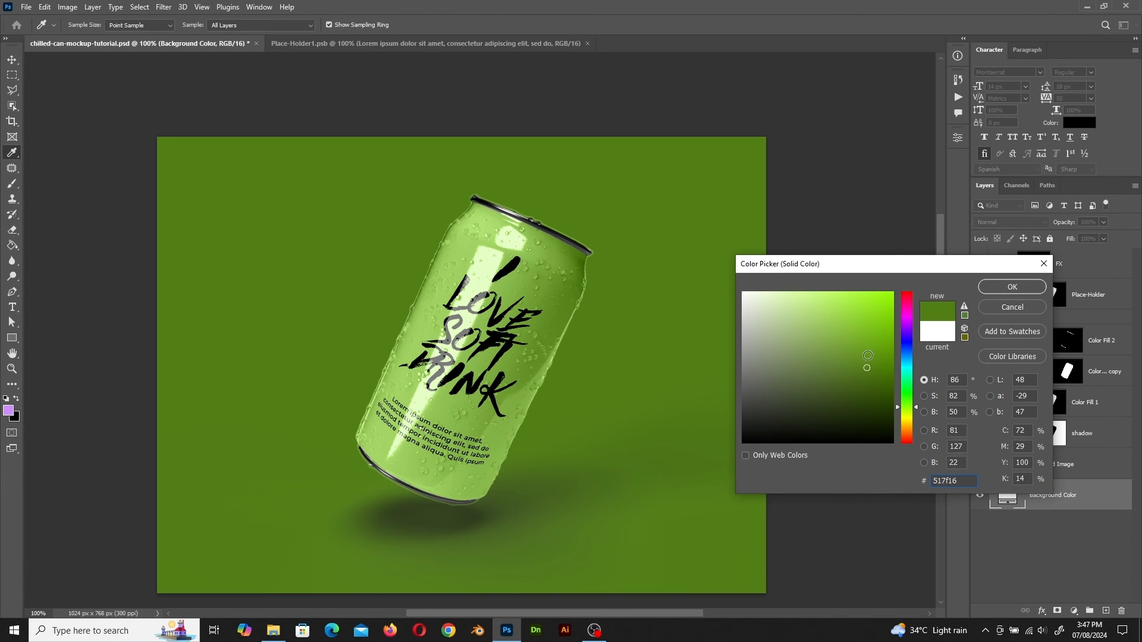
{"action": "left_click_drag", "start_coordinate": [864, 367], "coordinate": [835, 358]}
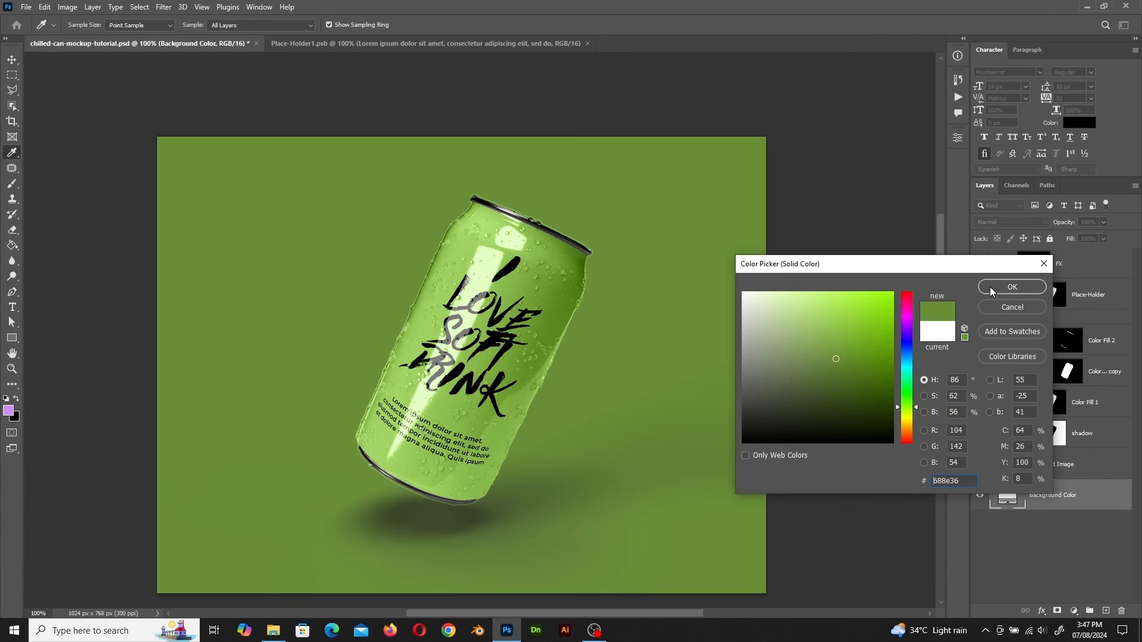
{"action": "left_click", "coordinate": [990, 286]}
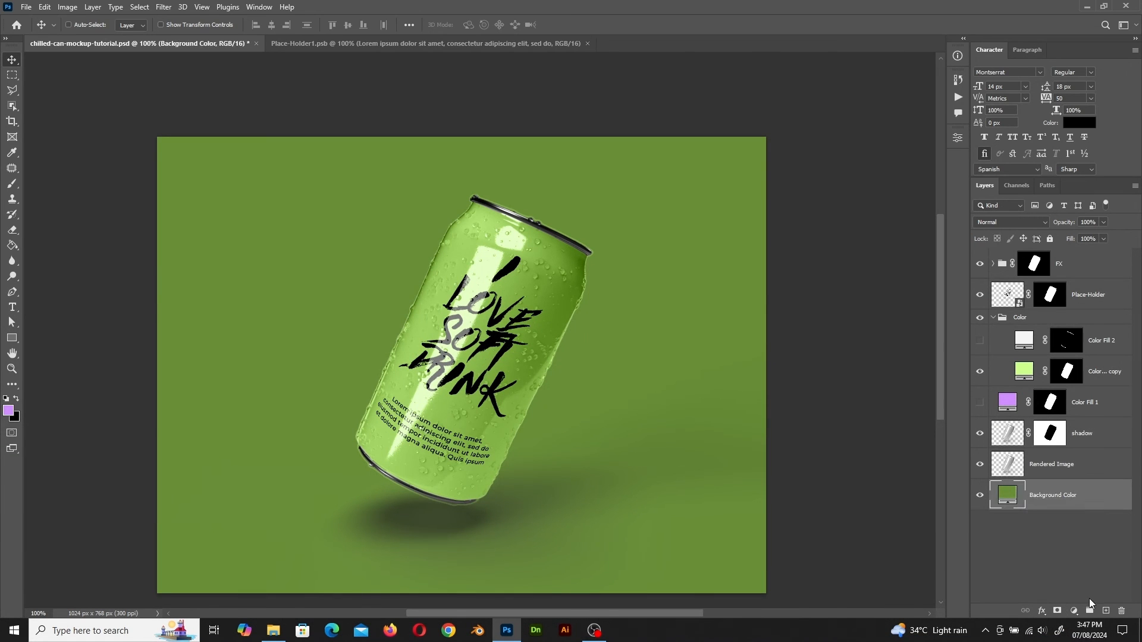
Add an empty layer above Background Color and sample a bright green from the can as the brush colour
{"action": "left_click", "coordinate": [1107, 611]}
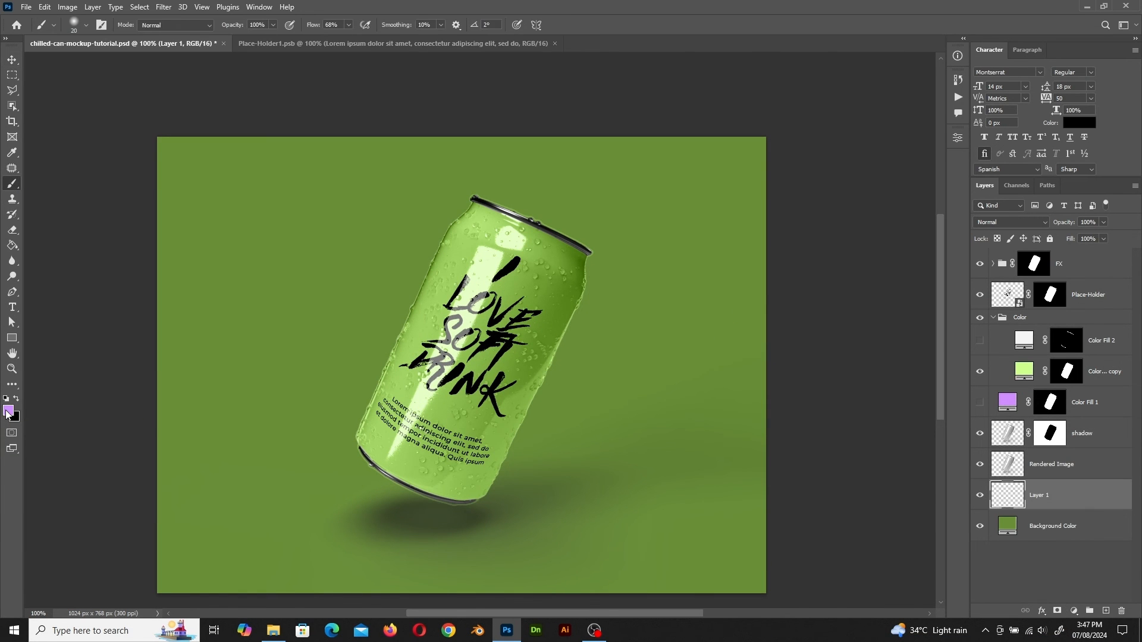
{"action": "left_click", "coordinate": [8, 410]}
{"action": "left_click", "coordinate": [511, 428]}
{"action": "left_click", "coordinate": [1013, 287]}
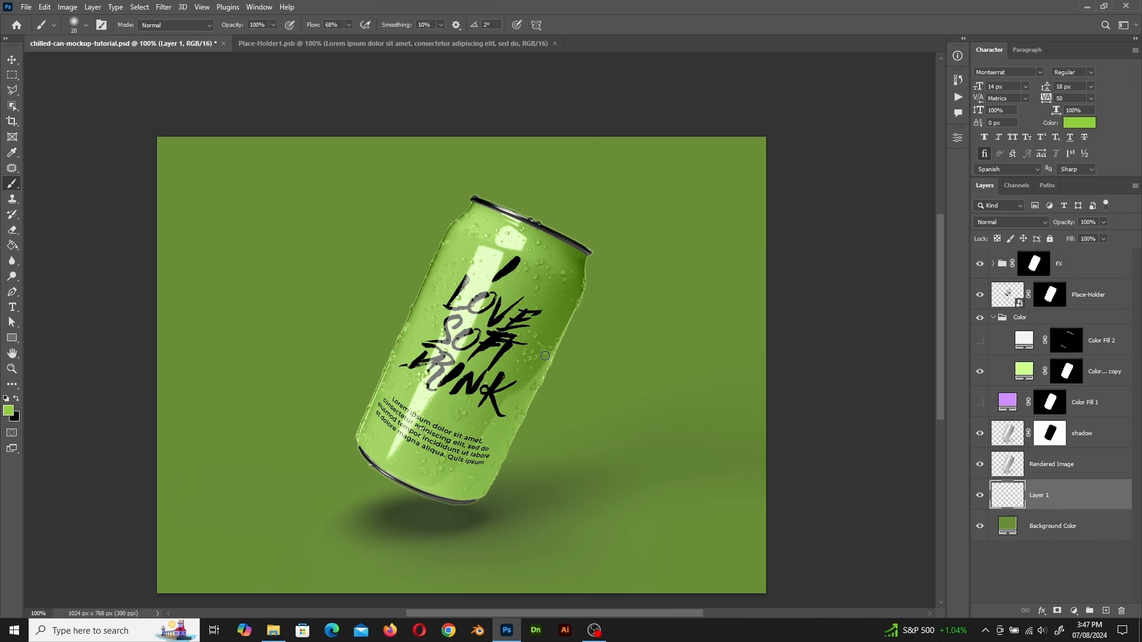
Enlarge the soft brush to 500 px and paint a bright green glow behind the can on the new layer
{"action": "key", "text": "bracketright"}
{"action": "key", "text": "bracketright"}
{"action": "key", "text": "bracketright"}
{"action": "key", "text": "bracketright"}
{"action": "key", "text": "bracketright"}
{"action": "key", "text": "bracketright"}
{"action": "key", "text": "bracketright"}
{"action": "key", "text": "bracketright"}
{"action": "key", "text": "bracketright"}
{"action": "key", "text": "bracketright"}
{"action": "key", "text": "bracketright"}
{"action": "key", "text": "bracketright"}
{"action": "key", "text": "bracketright"}
{"action": "key", "text": "bracketright"}
{"action": "key", "text": "bracketright"}
{"action": "mouse_move", "coordinate": [434, 398]}
{"action": "left_mouse_down"}
{"action": "mouse_move", "coordinate": [494, 433]}
{"action": "mouse_move", "coordinate": [414, 449]}
{"action": "mouse_move", "coordinate": [504, 364]}
{"action": "left_mouse_up"}
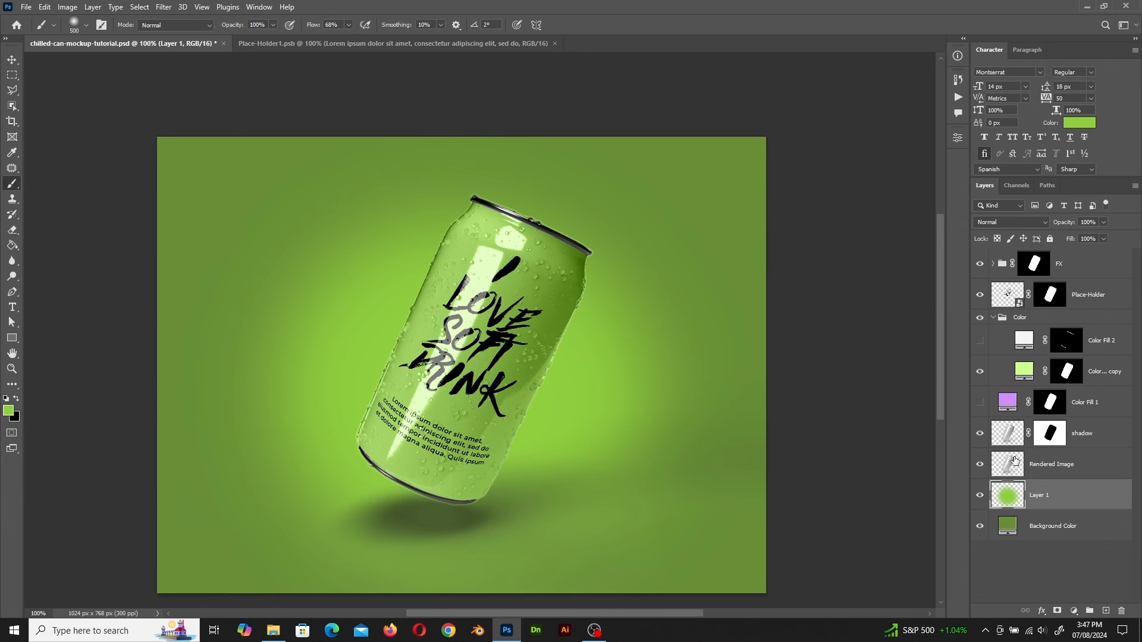
Set the fill of the Contrast layer in the FX group to 50%, leaving the Color and FX groups collapsed
{"action": "left_click", "coordinate": [998, 321]}
{"action": "left_click", "coordinate": [1121, 347]}
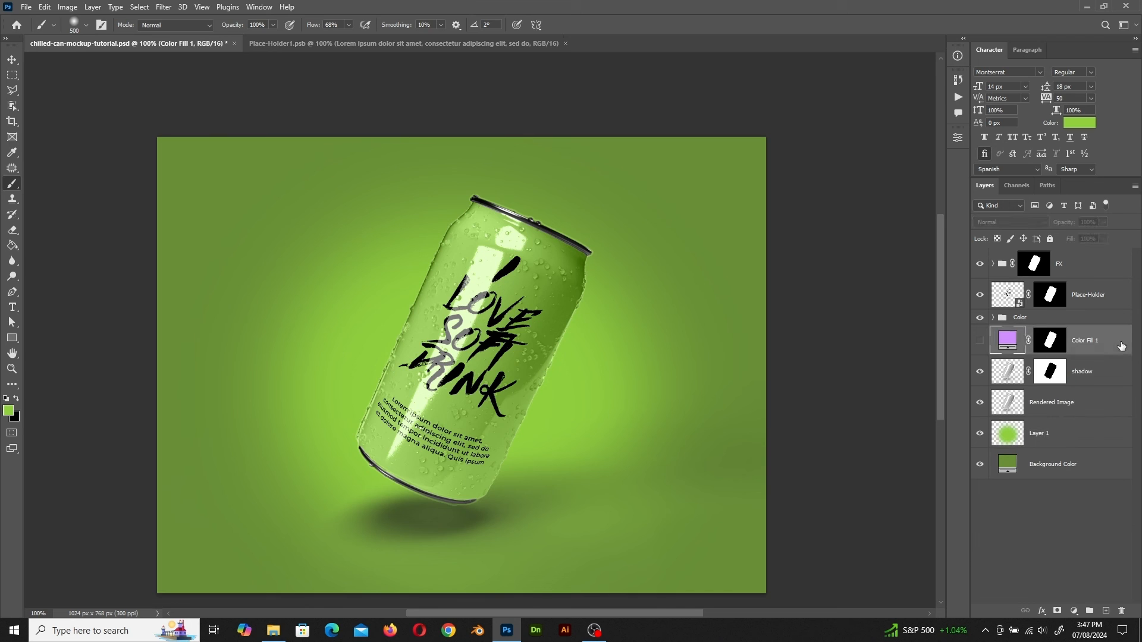
{"action": "left_click", "coordinate": [993, 264]}
{"action": "left_click", "coordinate": [1075, 357]}
{"action": "left_click", "coordinate": [1103, 239]}
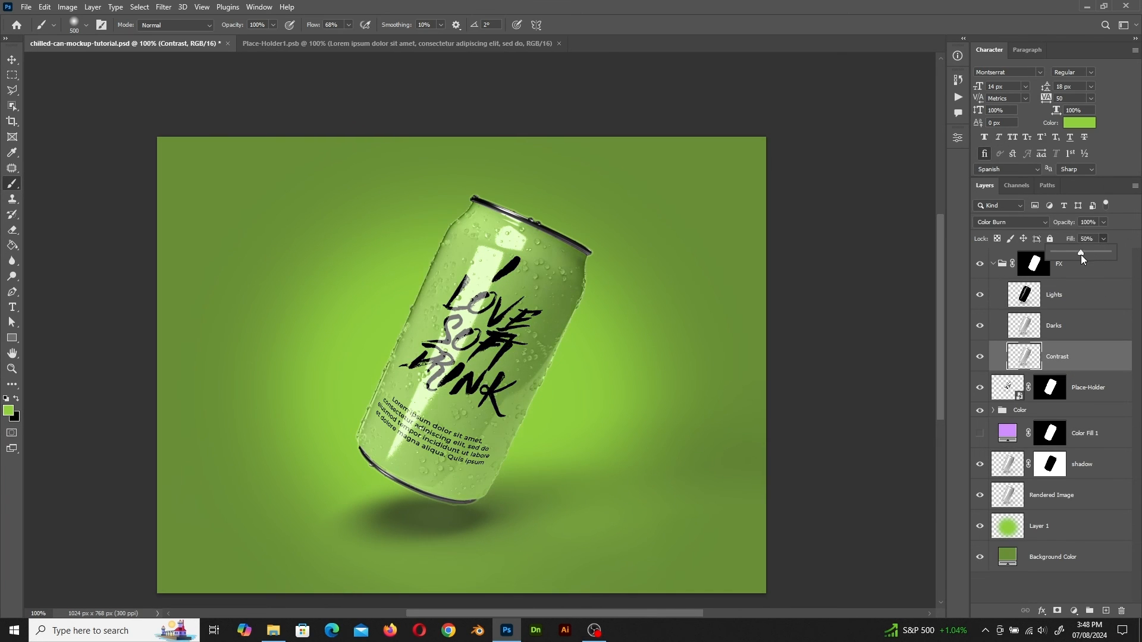
{"action": "left_click", "coordinate": [992, 265]}
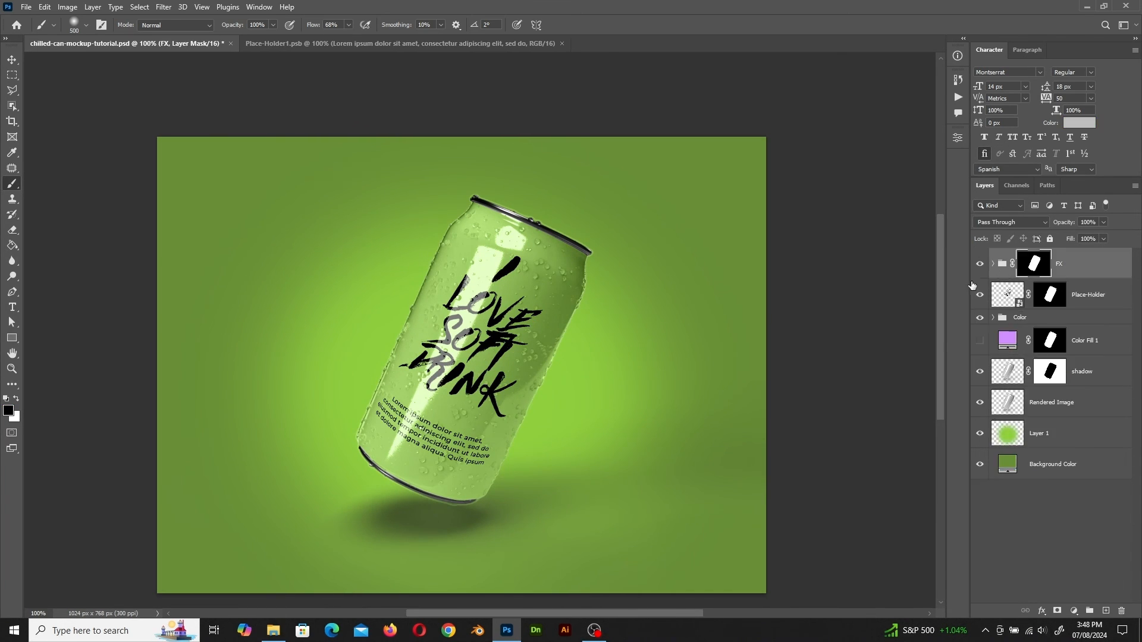
{"action": "key", "text": "v"}
{"action": "left_click_drag", "start_coordinate": [468, 325], "coordinate": [490, 293]}
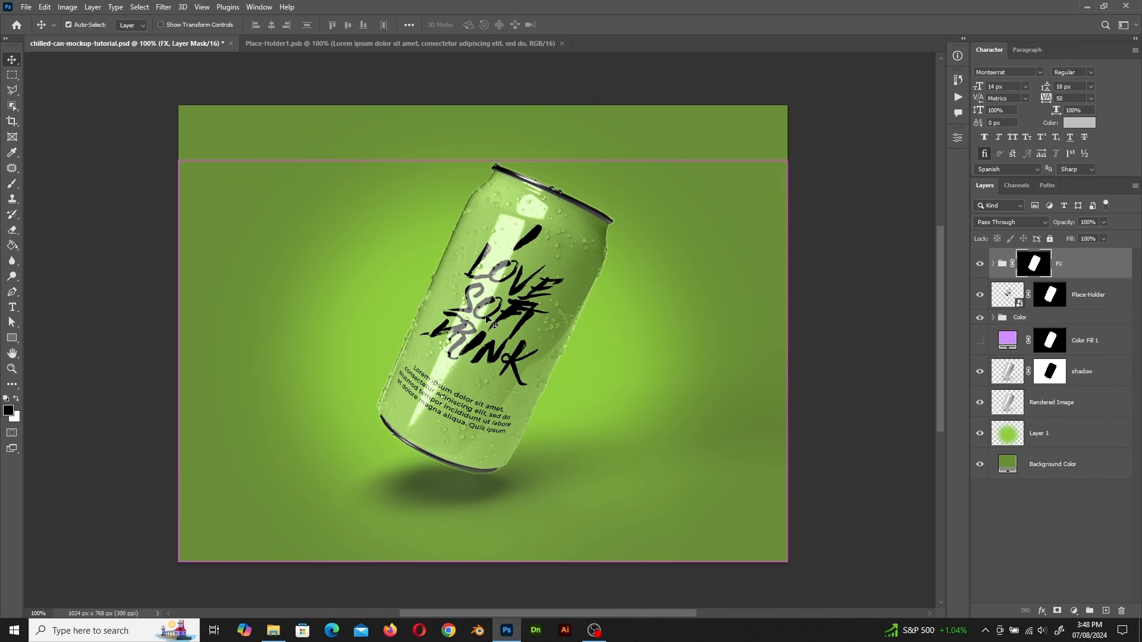